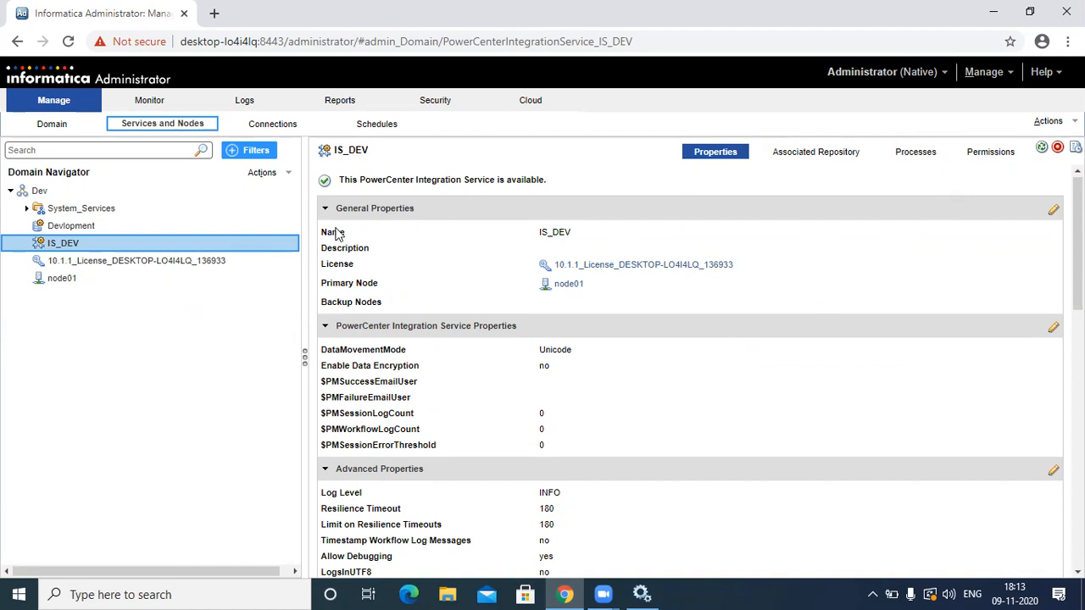
Open the Devlopment repository service and review its properties and the actions available for it
{"action": "left_click", "coordinate": [115, 229]}
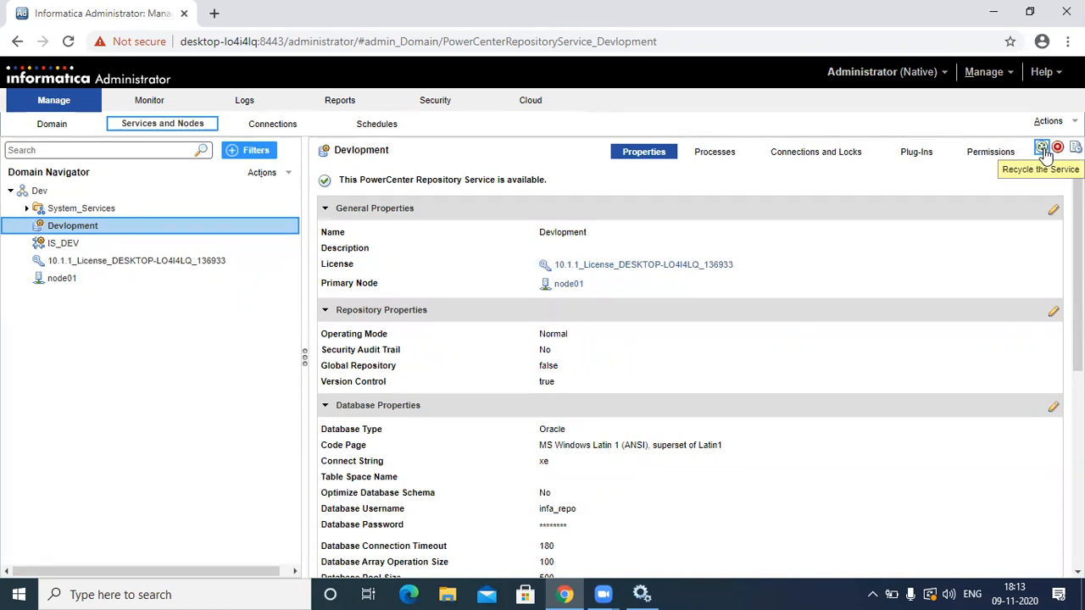
{"action": "left_click", "coordinate": [1048, 122]}
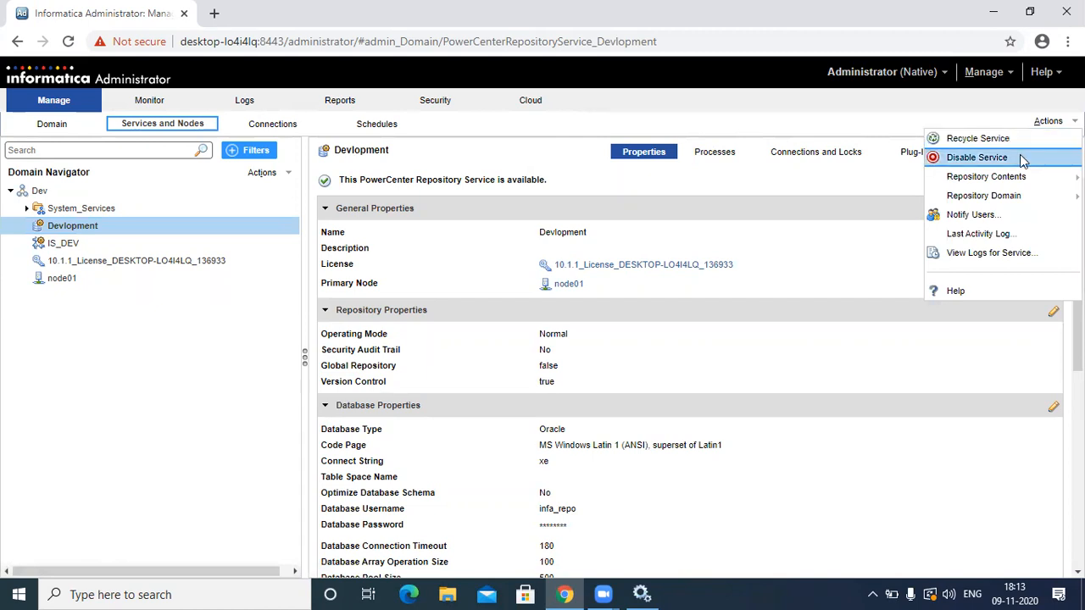
{"action": "left_click", "coordinate": [878, 182]}
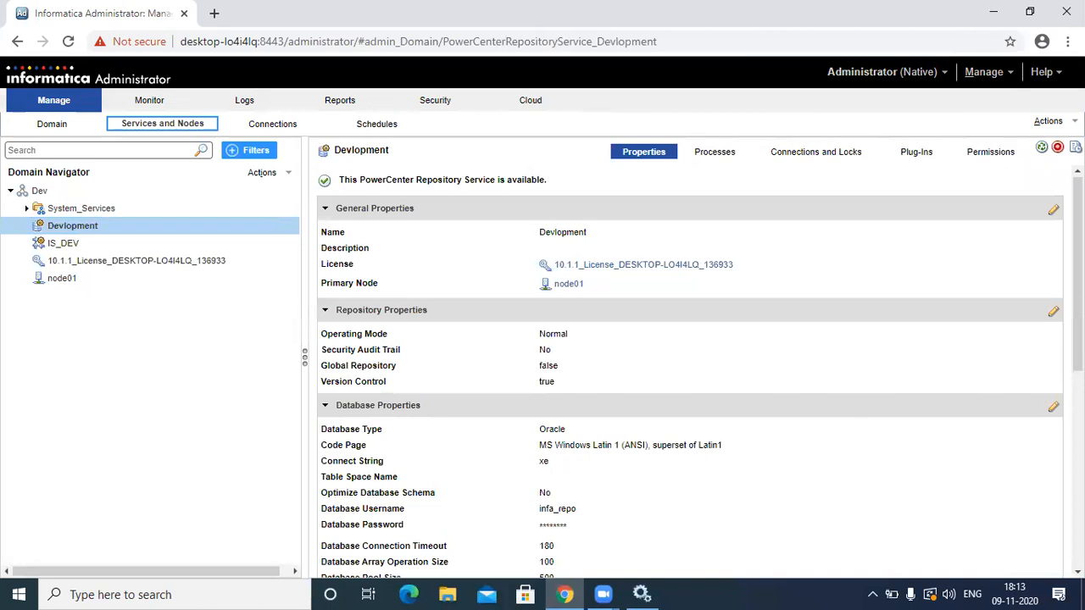
{"action": "scroll", "coordinate": [593, 491], "scroll_direction": "down", "scroll_amount": 1}
{"action": "scroll", "coordinate": [594, 492], "scroll_direction": "up", "scroll_amount": 1}
{"action": "mouse_move", "coordinate": [116, 233]}
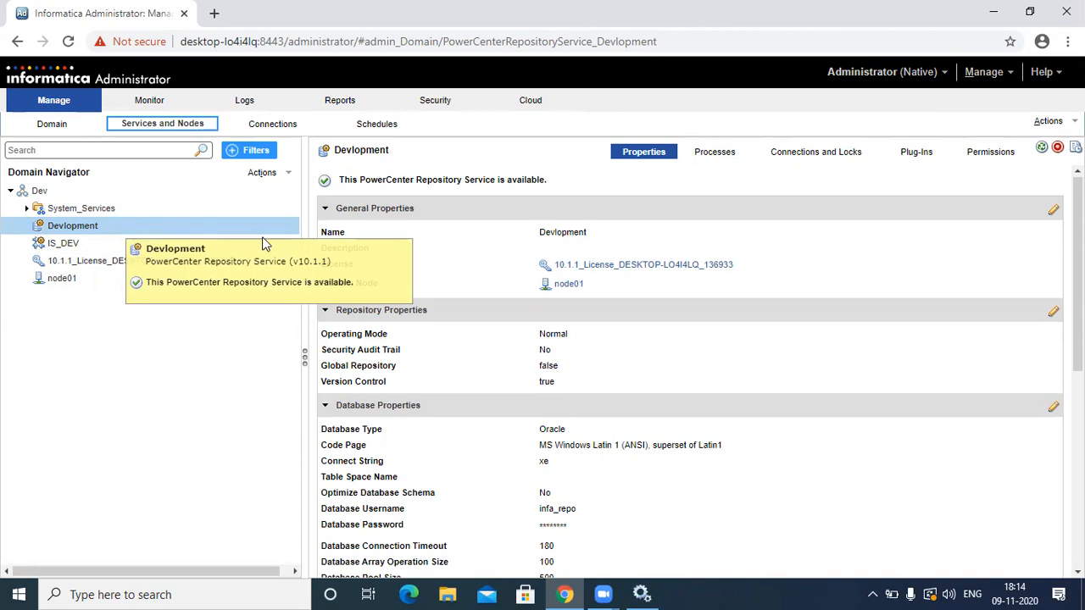
{"action": "mouse_move", "coordinate": [468, 334]}
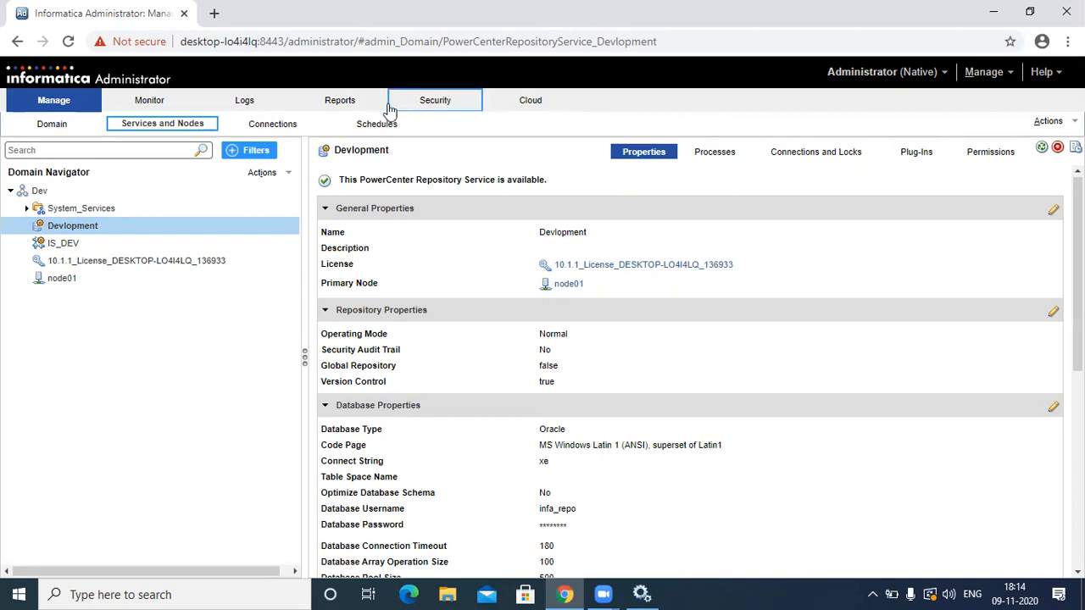
View the associated repository details of the IS_DEV integration service
{"action": "left_click", "coordinate": [63, 243]}
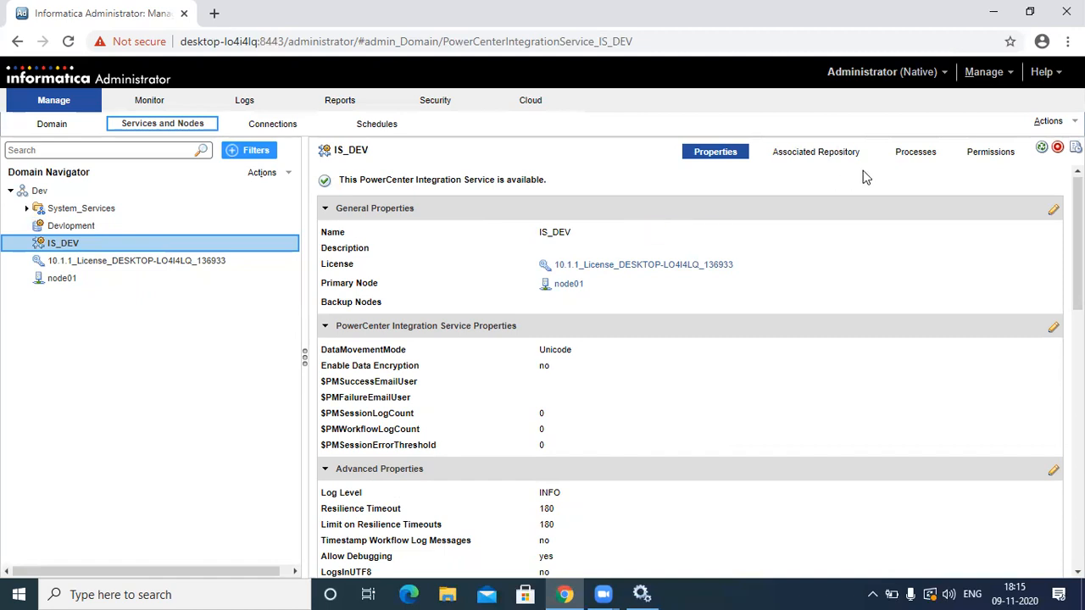
{"action": "left_click", "coordinate": [912, 162]}
{"action": "left_click", "coordinate": [836, 161]}
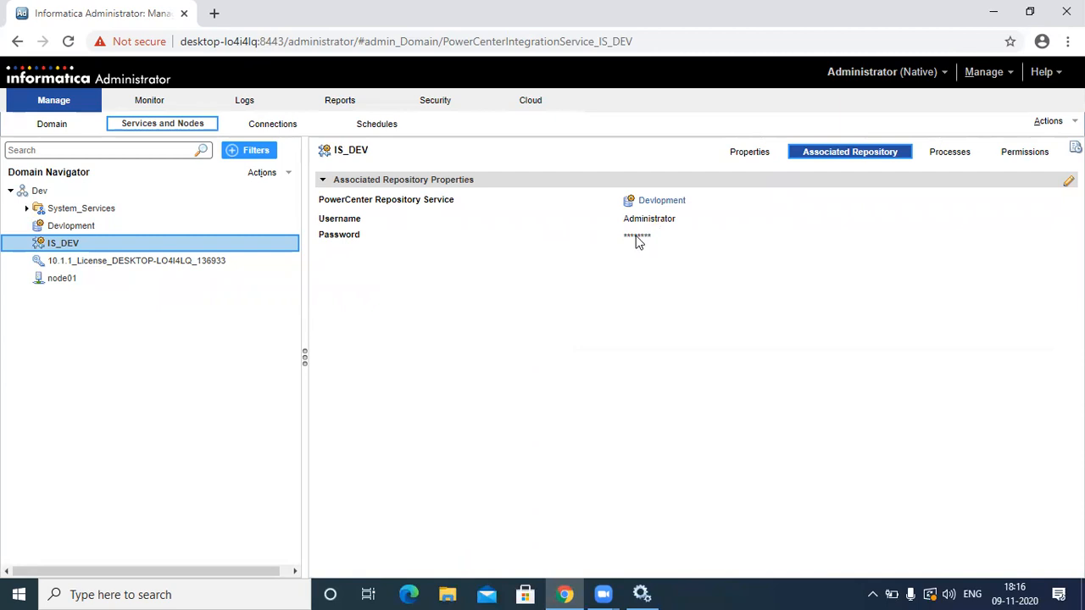
{"action": "left_click", "coordinate": [1008, 73]}
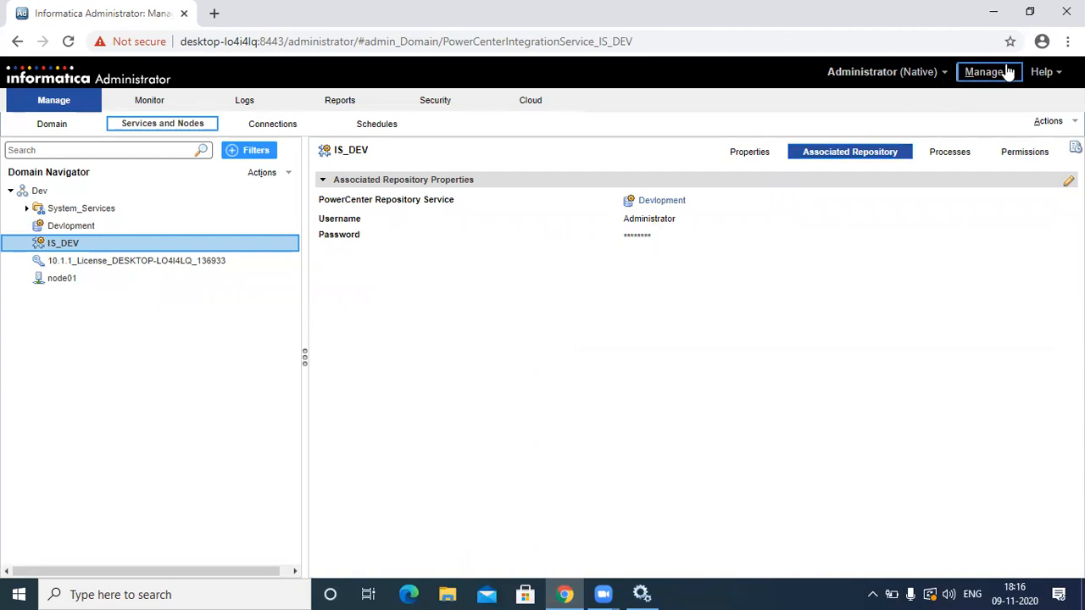
{"action": "left_click", "coordinate": [623, 254]}
{"action": "mouse_move", "coordinate": [272, 252]}
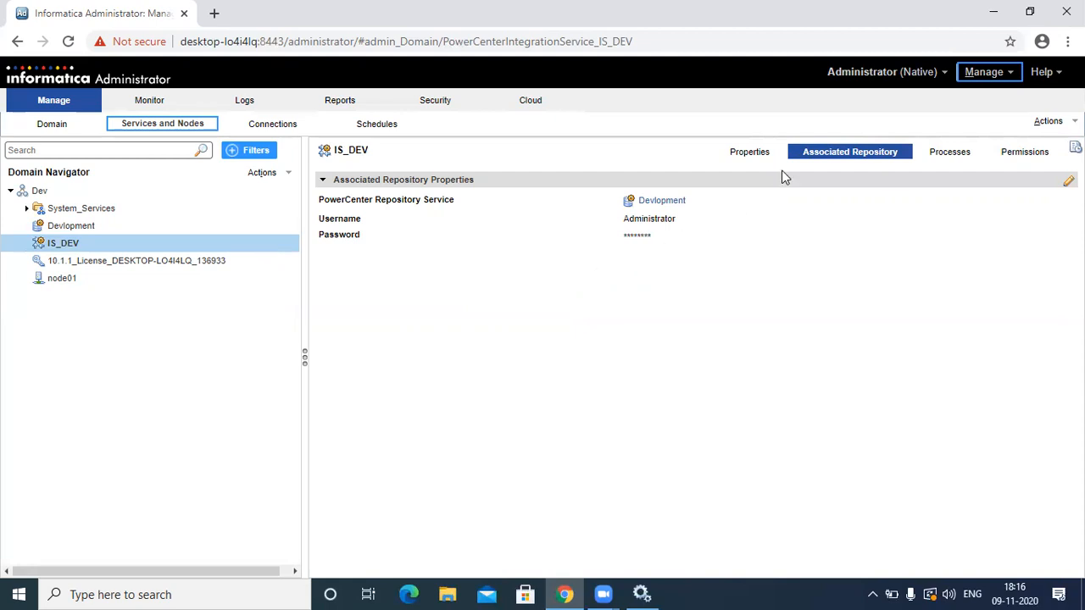
Review the general properties of IS_DEV and the directory settings of its service process
{"action": "left_click", "coordinate": [754, 153]}
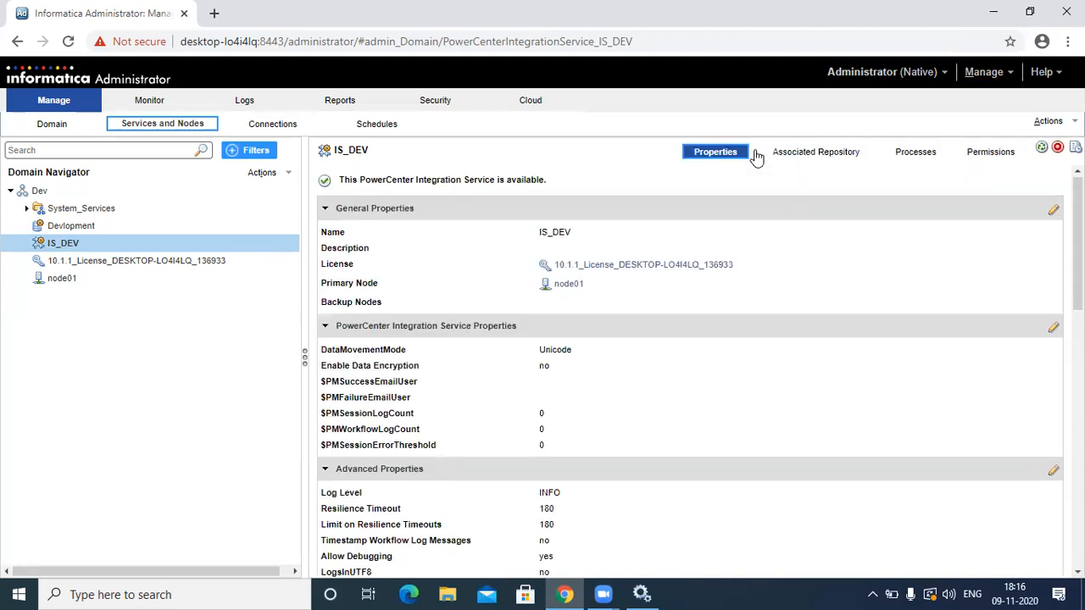
{"action": "left_click", "coordinate": [907, 161]}
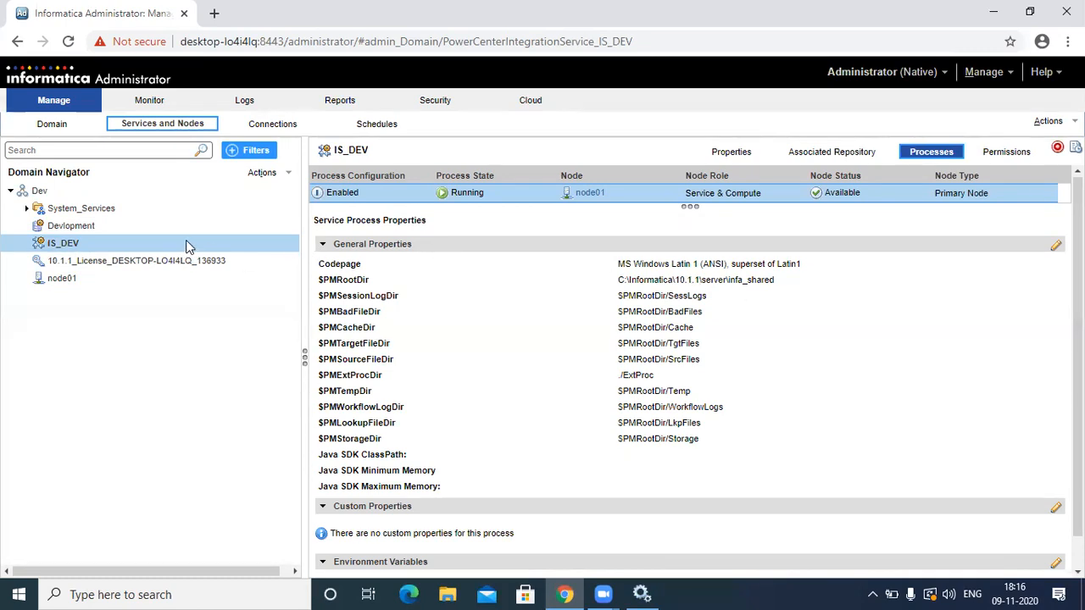
{"action": "mouse_move", "coordinate": [188, 247]}
Look at the drives under This PC in File Explorer and return to Informatica Administrator in Chrome
{"action": "left_click", "coordinate": [454, 593]}
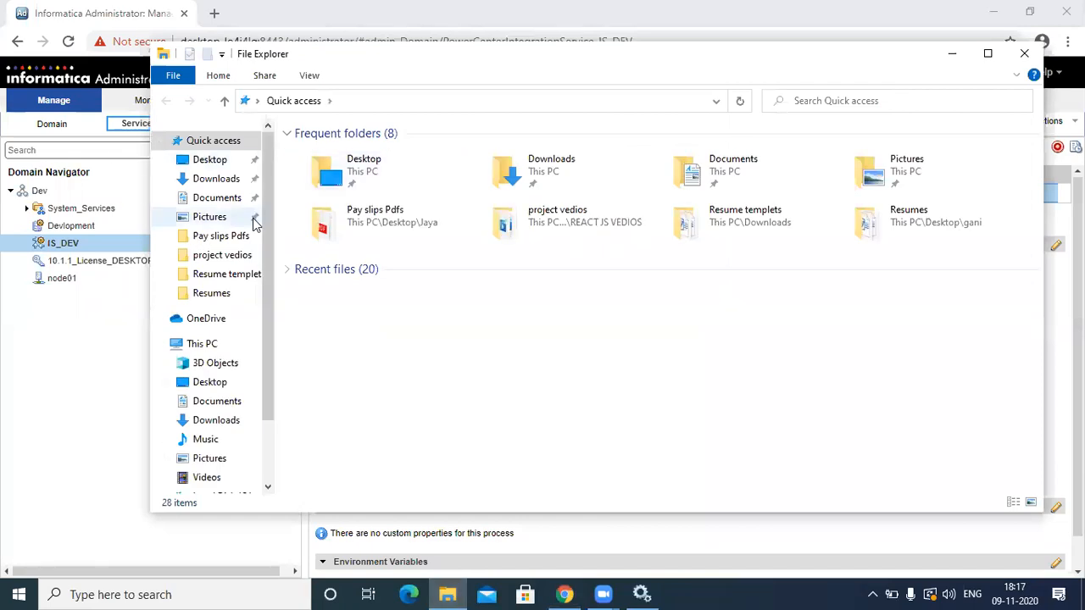
{"action": "left_click", "coordinate": [203, 342]}
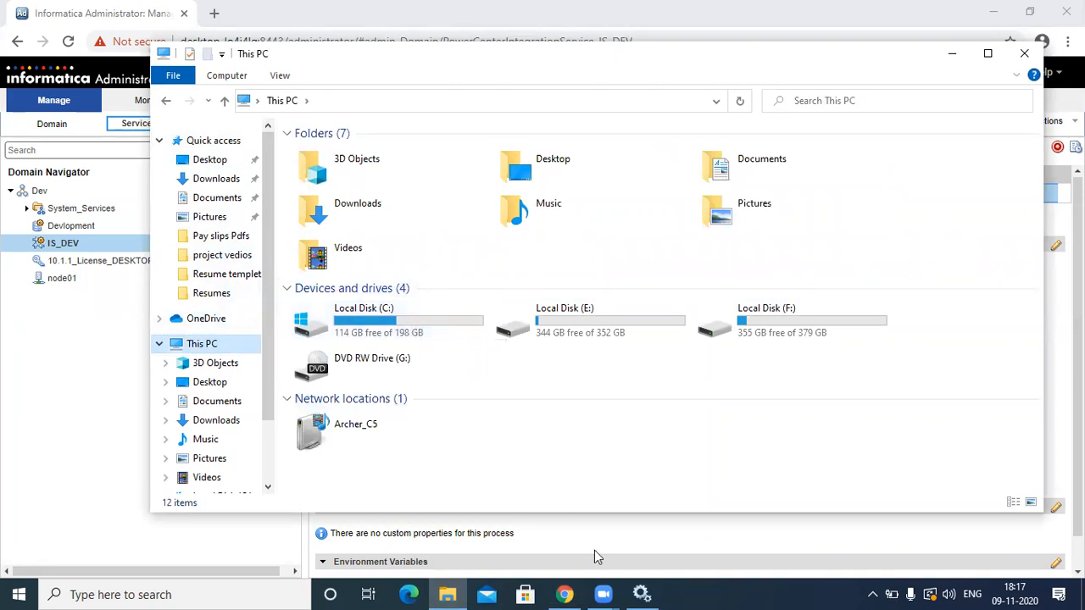
{"action": "left_click", "coordinate": [564, 594]}
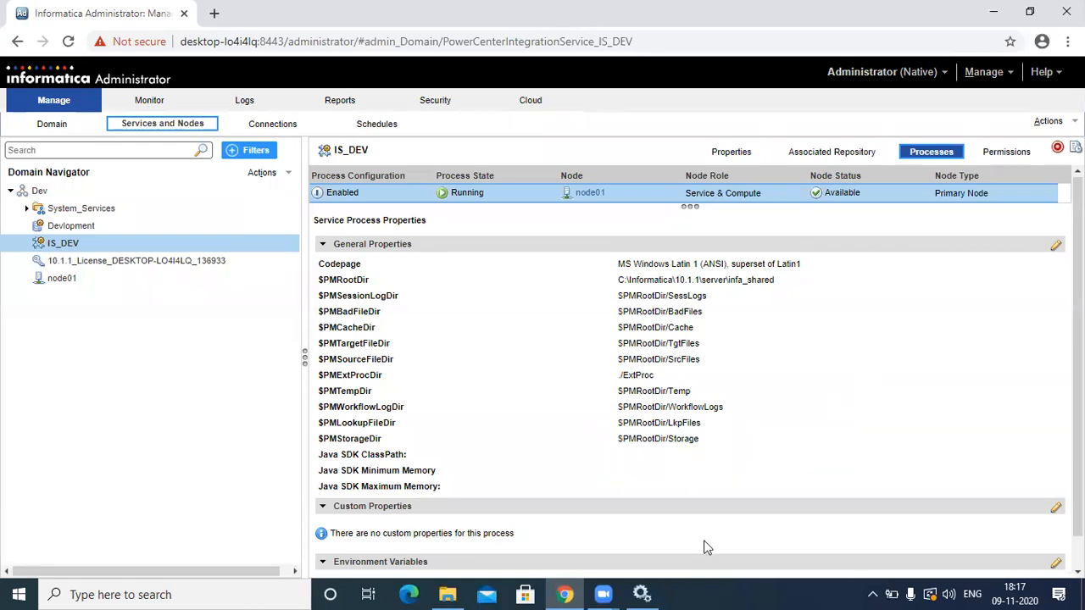
{"action": "key", "text": "alt+Tab"}
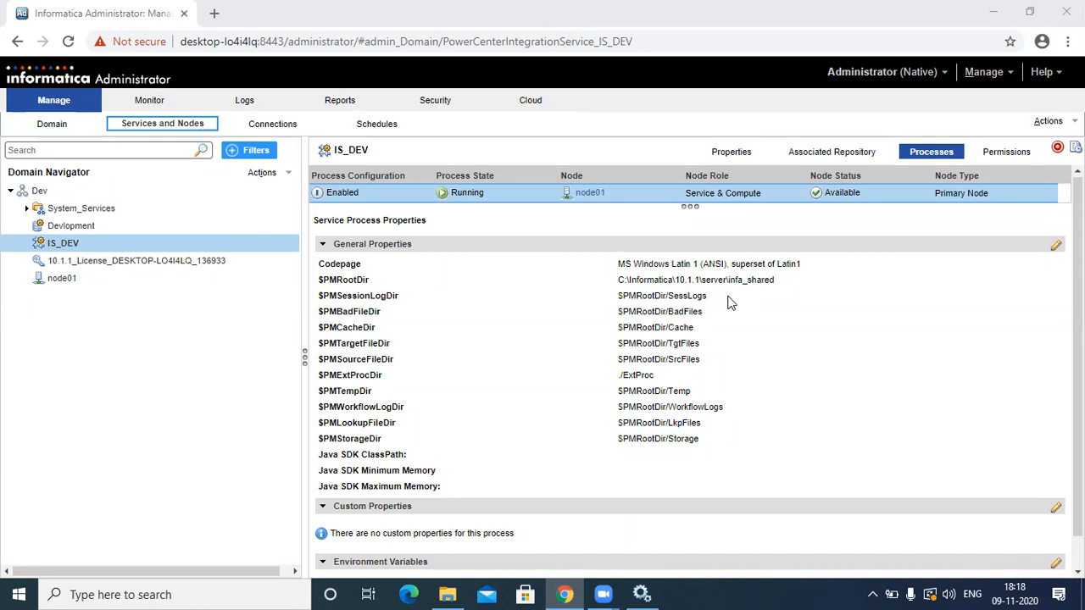
Recycle the IS_DEV service from its properties, using the Abort option and the Planned recycle type
{"action": "left_click", "coordinate": [745, 154]}
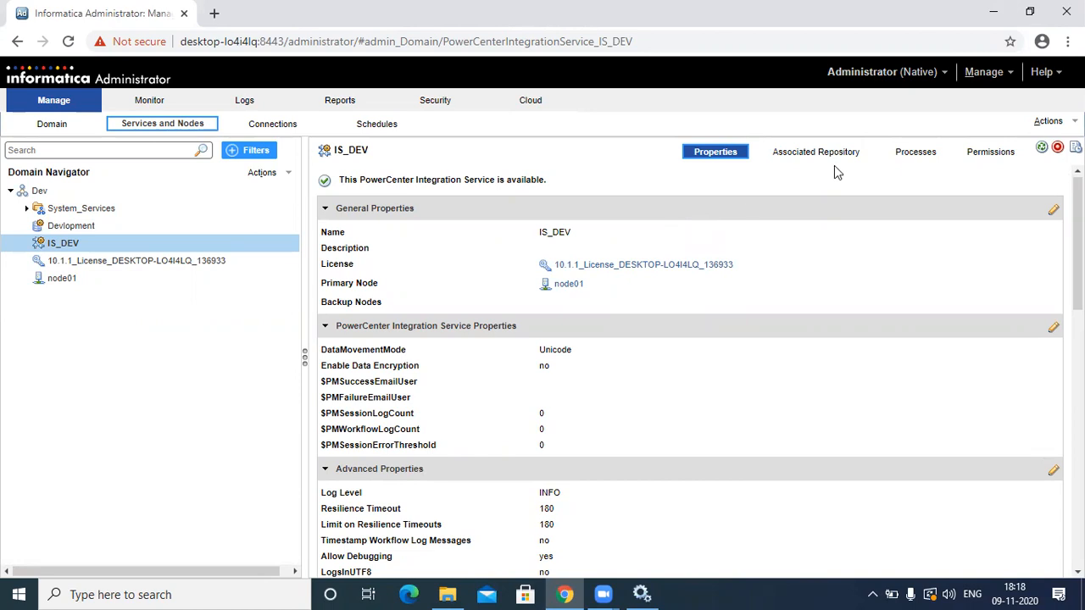
{"action": "left_click", "coordinate": [1042, 148]}
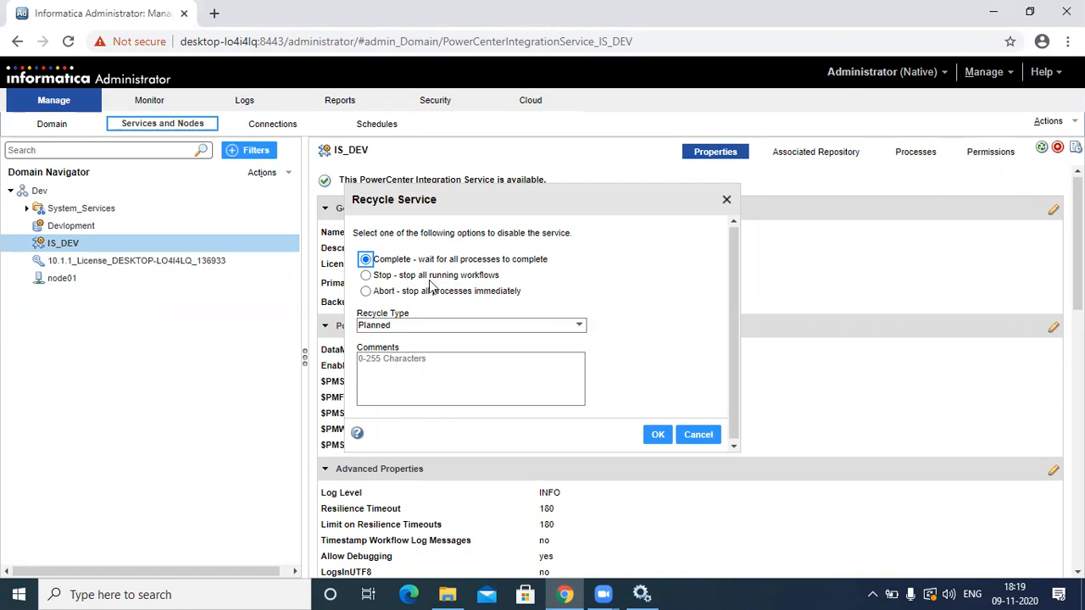
{"action": "left_click", "coordinate": [372, 292]}
{"action": "left_click", "coordinate": [366, 293]}
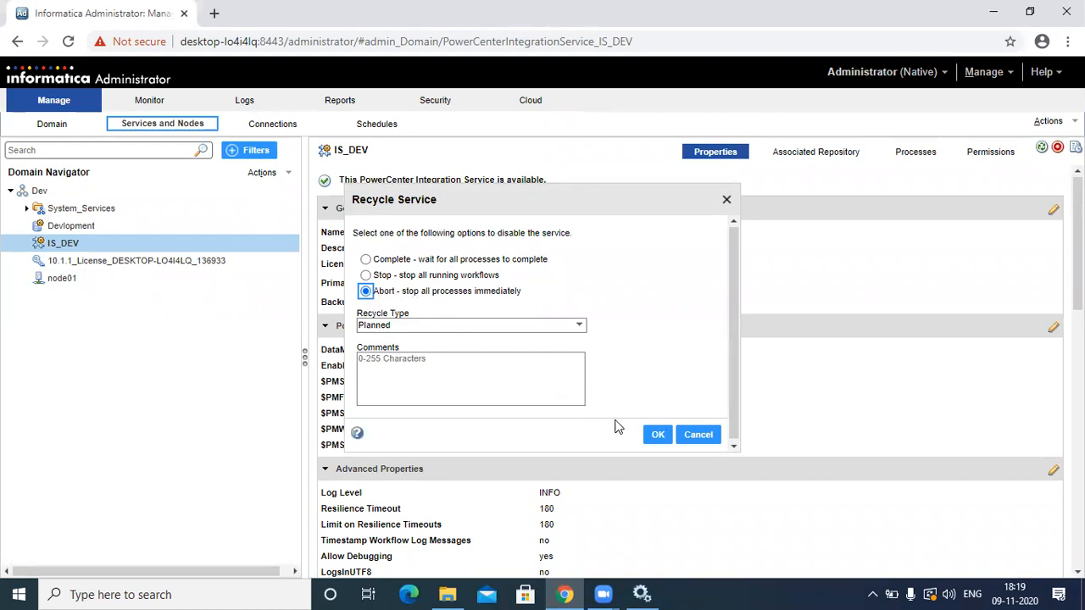
{"action": "left_click", "coordinate": [654, 443]}
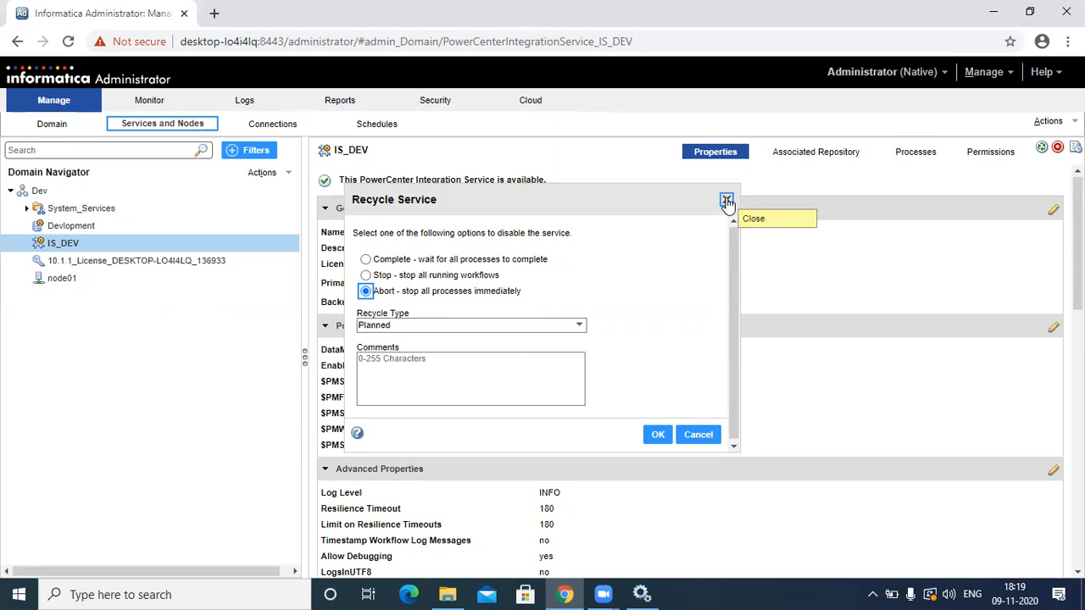
{"action": "left_click", "coordinate": [657, 434]}
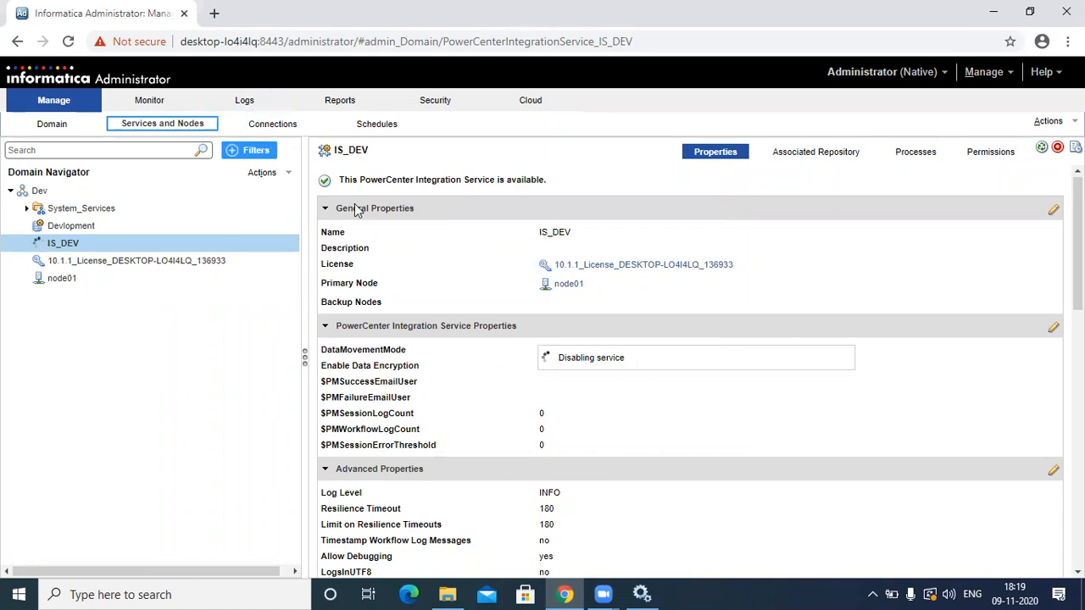
Open the service logs to check the entries for IS_DEV
{"action": "left_click", "coordinate": [244, 103]}
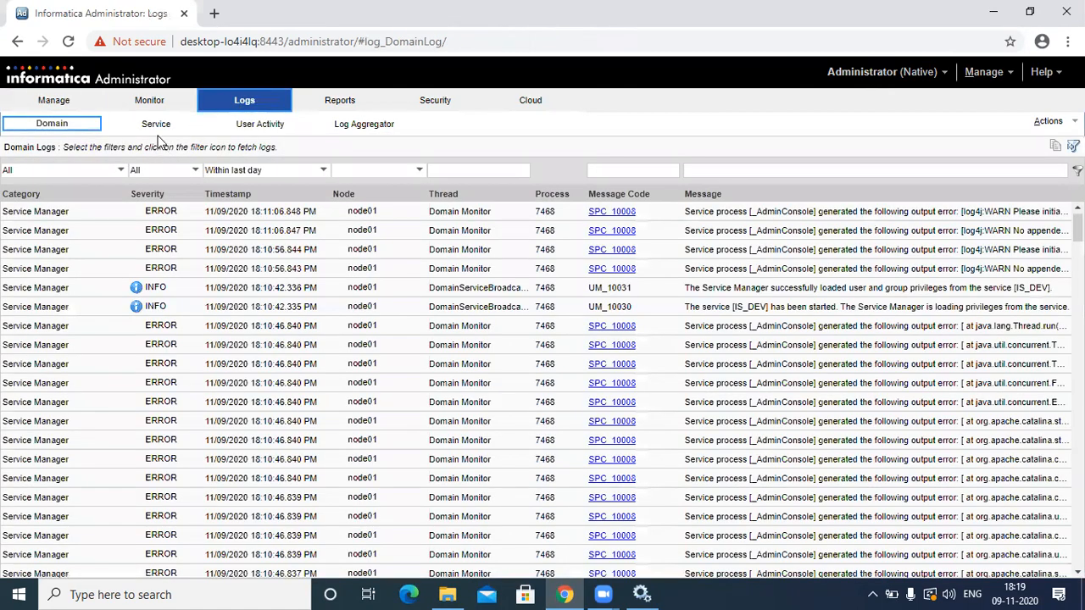
{"action": "left_click", "coordinate": [156, 127]}
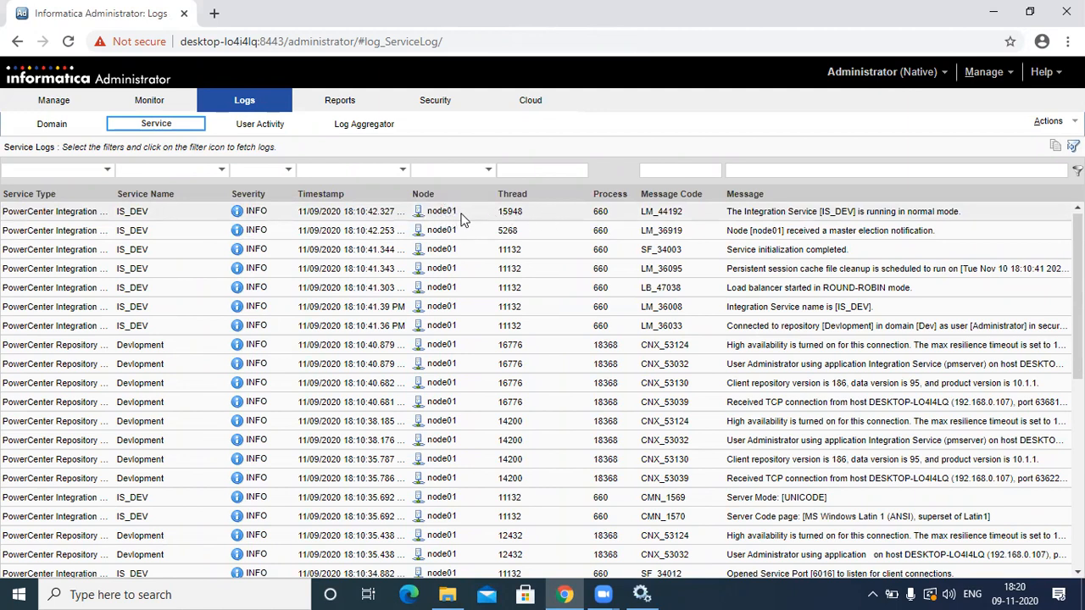
Switch to Task Manager and examine the detailed process list for the running Informatica processes
{"action": "left_click", "coordinate": [227, 591]}
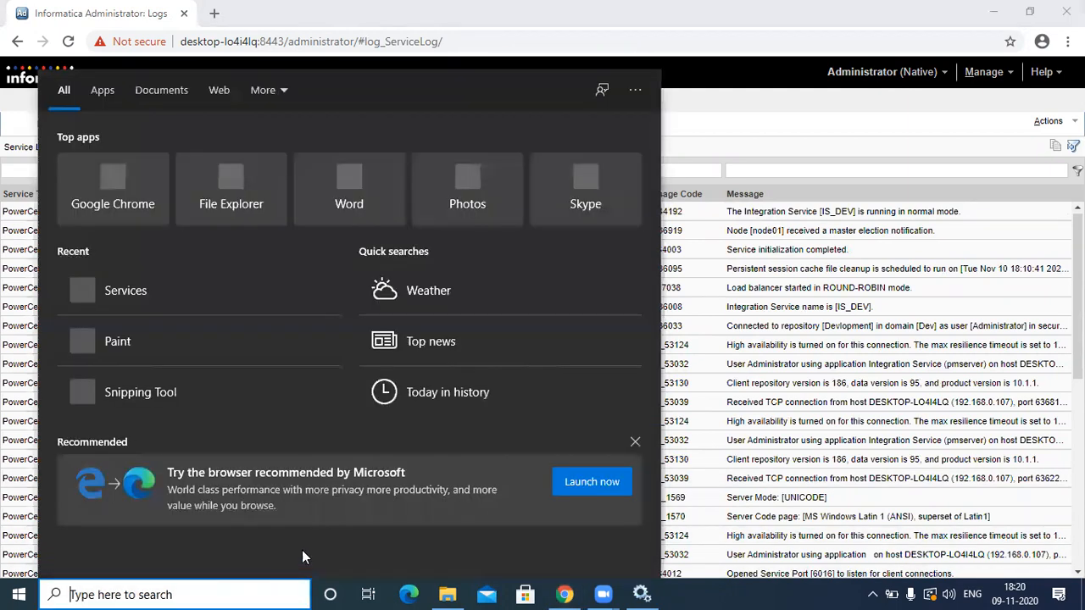
{"action": "left_click", "coordinate": [642, 593]}
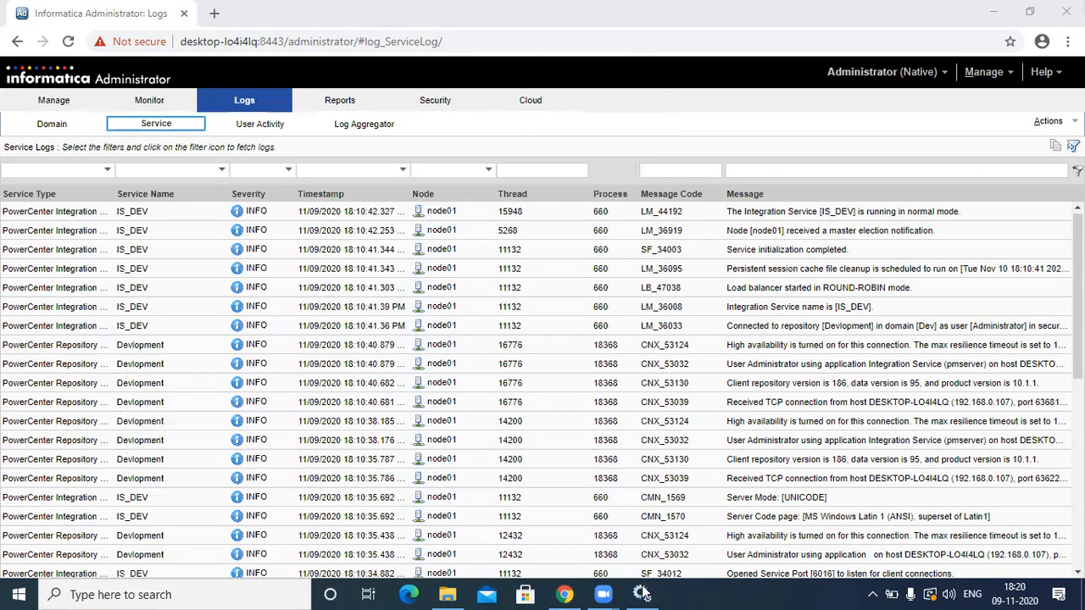
{"action": "left_click", "coordinate": [642, 593]}
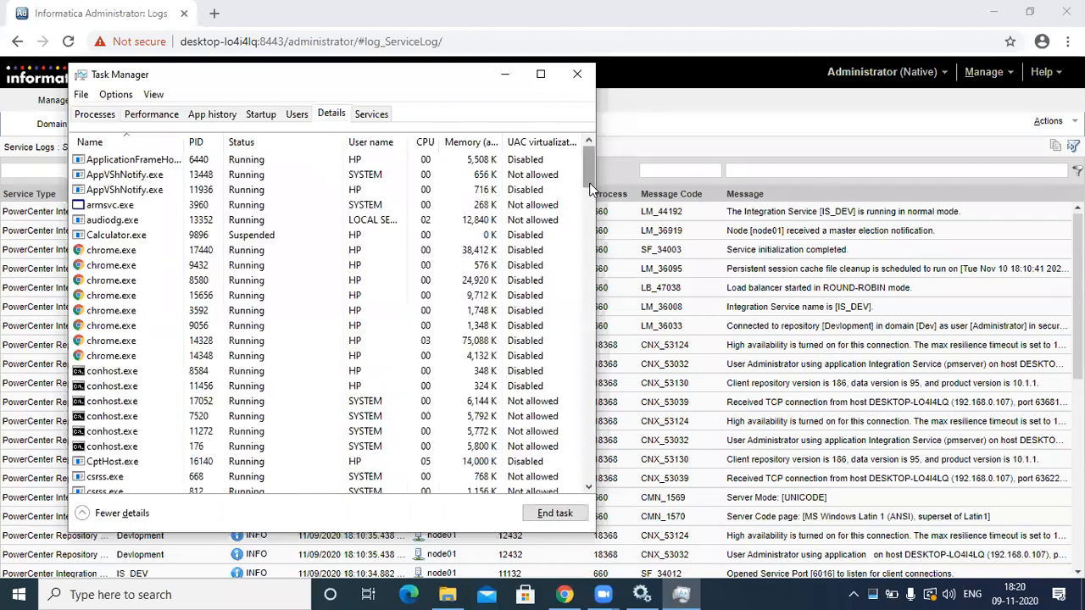
{"action": "left_click_drag", "start_coordinate": [591, 186], "coordinate": [604, 439]}
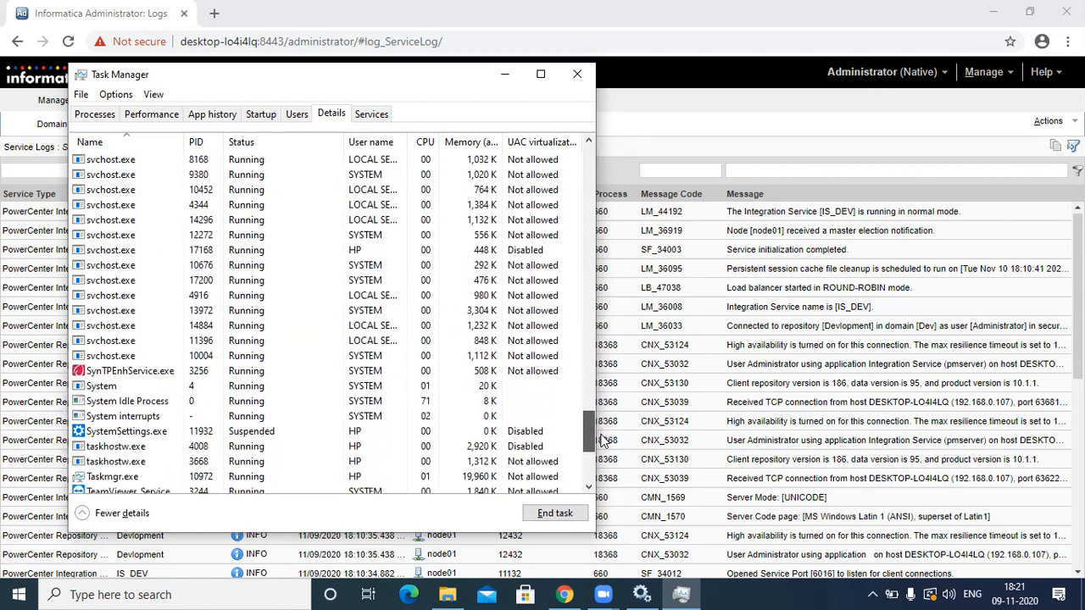
{"action": "left_click_drag", "start_coordinate": [603, 439], "coordinate": [601, 465]}
{"action": "left_click", "coordinate": [591, 489]}
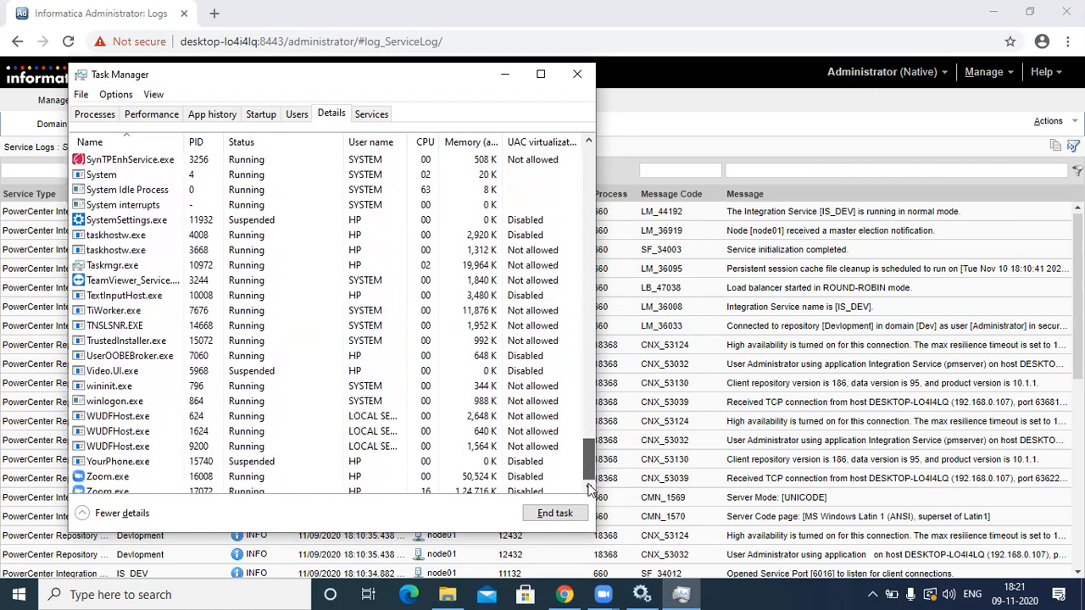
{"action": "left_click", "coordinate": [591, 489]}
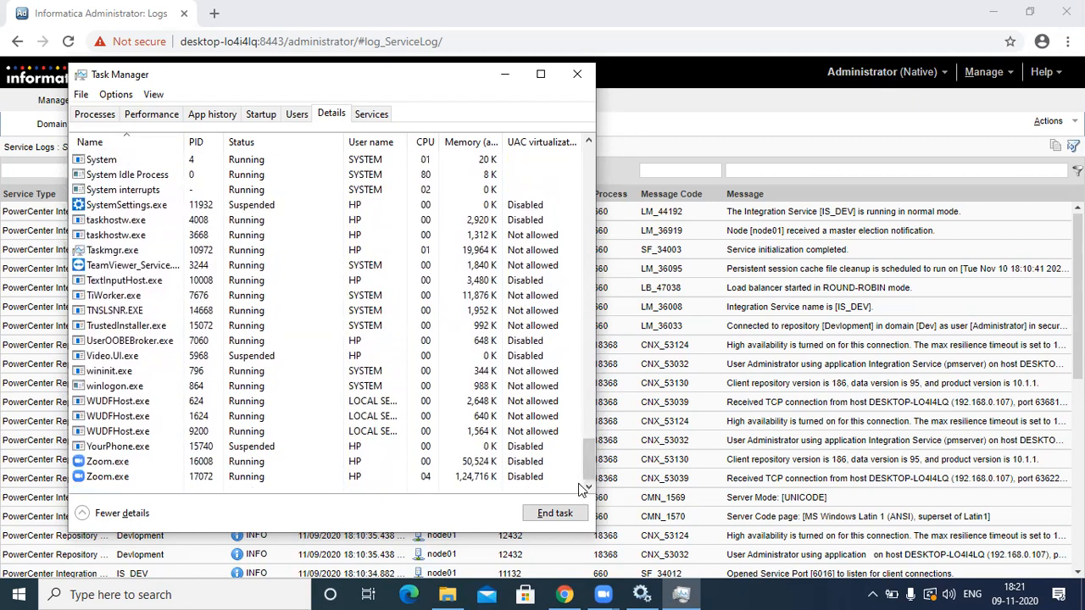
{"action": "scroll", "coordinate": [589, 234], "scroll_direction": "up", "scroll_amount": 5}
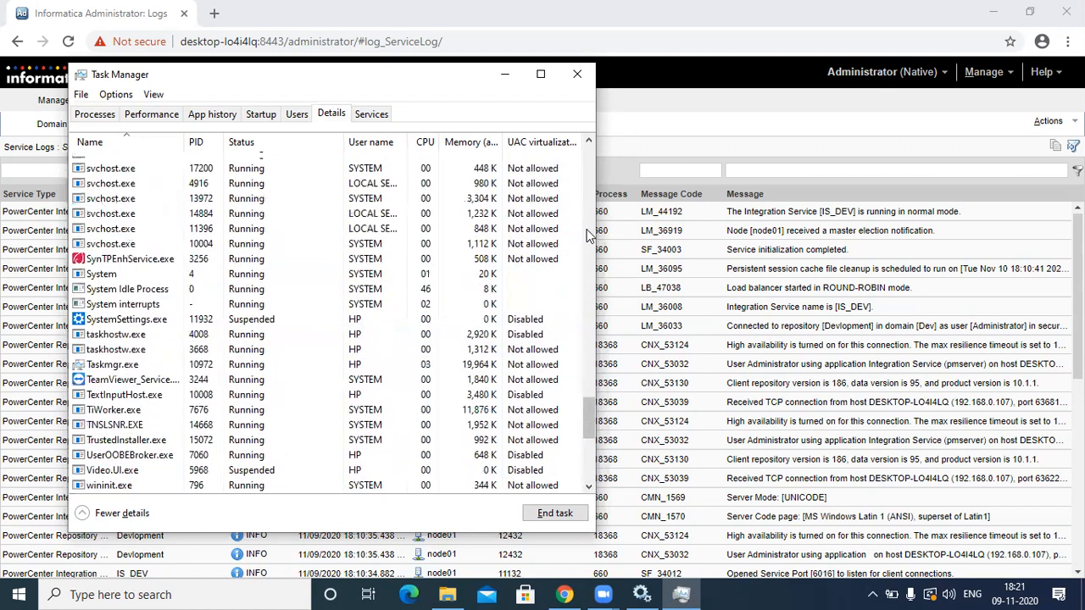
{"action": "scroll", "coordinate": [589, 234], "scroll_direction": "up", "scroll_amount": 8}
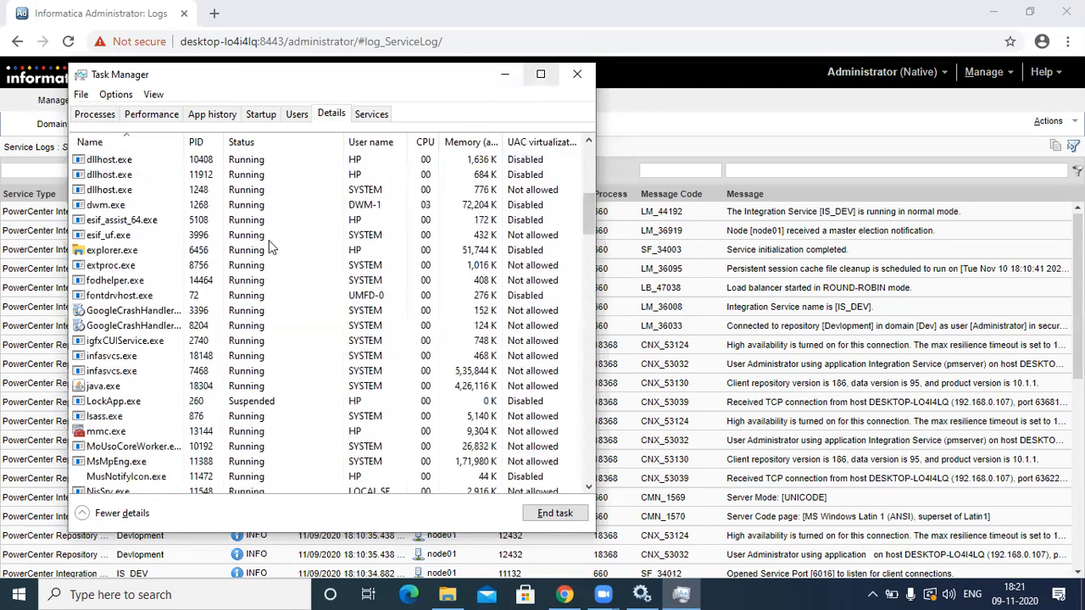
Return to Informatica Administrator and fetch the latest service logs with the log filter
{"action": "key", "text": "alt+Tab"}
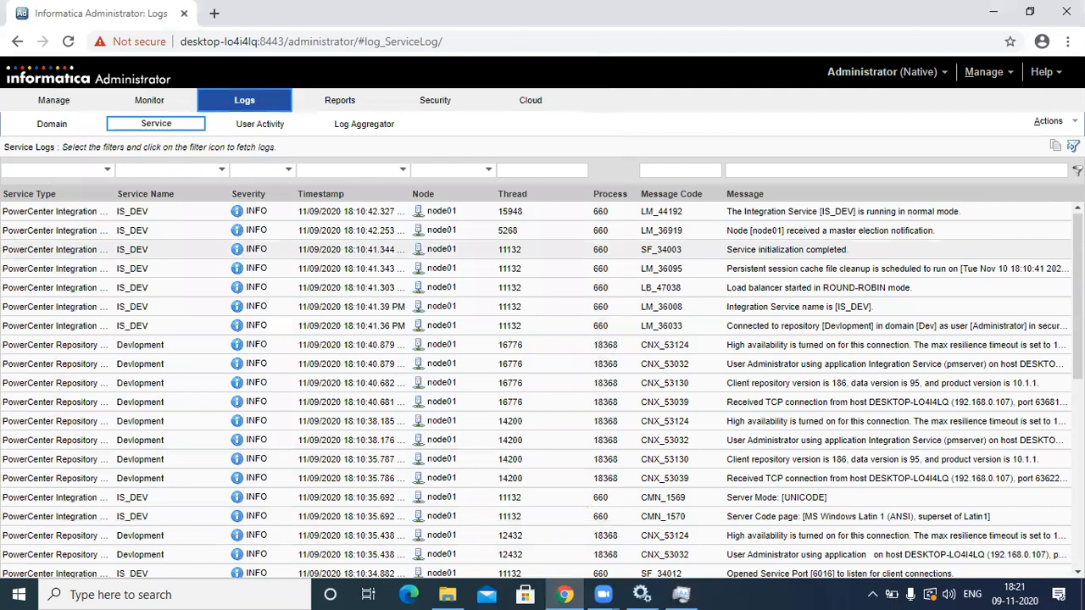
{"action": "left_click", "coordinate": [1077, 170]}
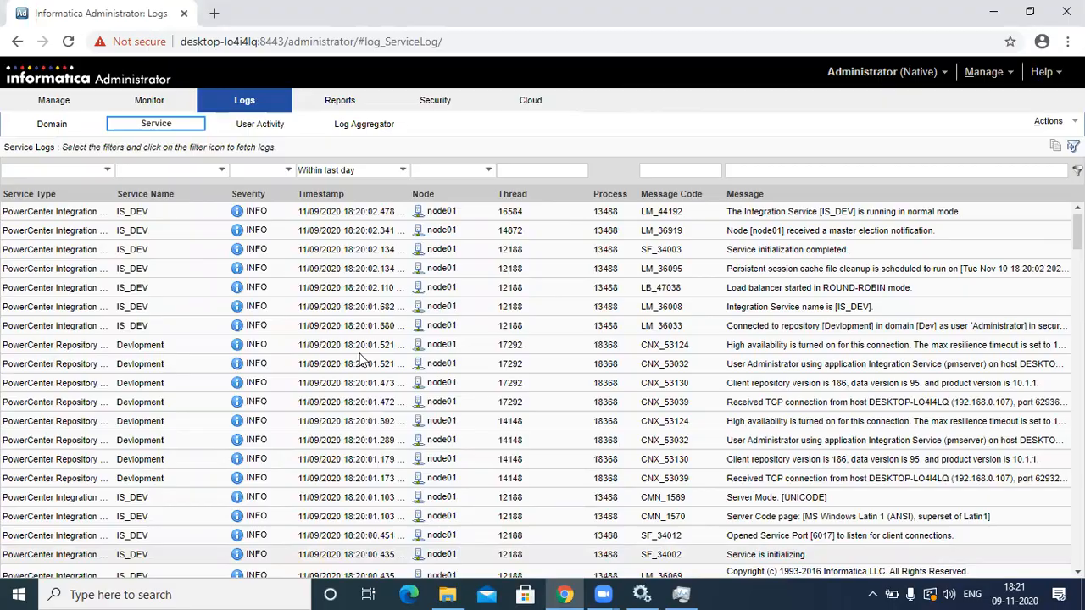
Switch to Task Manager and walk through the detailed process list from its start down to the pmserver.exe process
{"action": "left_click", "coordinate": [642, 594]}
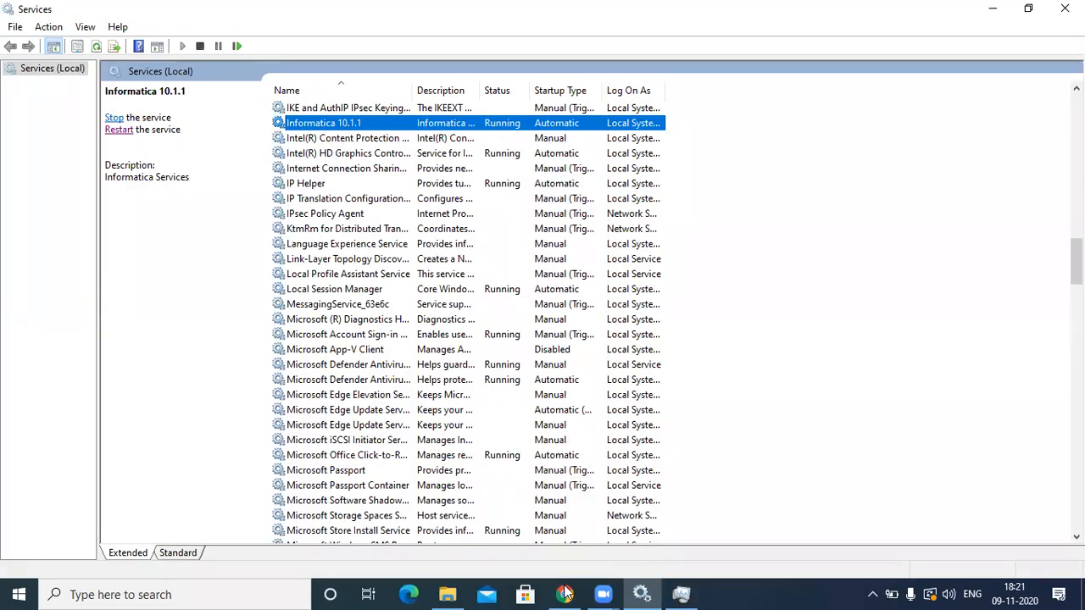
{"action": "left_click", "coordinate": [682, 594]}
{"action": "left_click", "coordinate": [566, 595]}
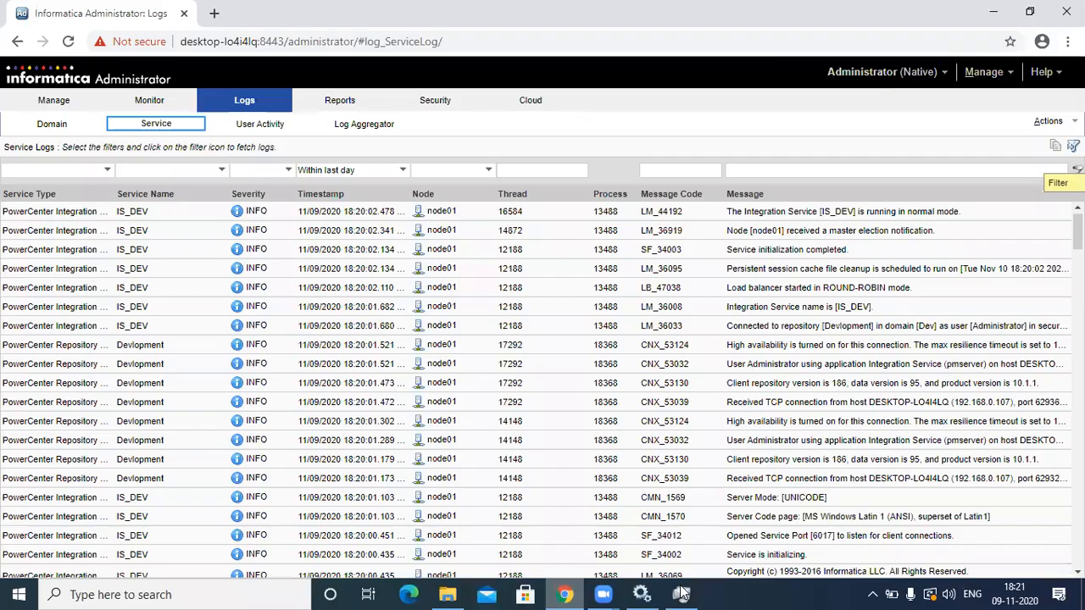
{"action": "left_click", "coordinate": [682, 595]}
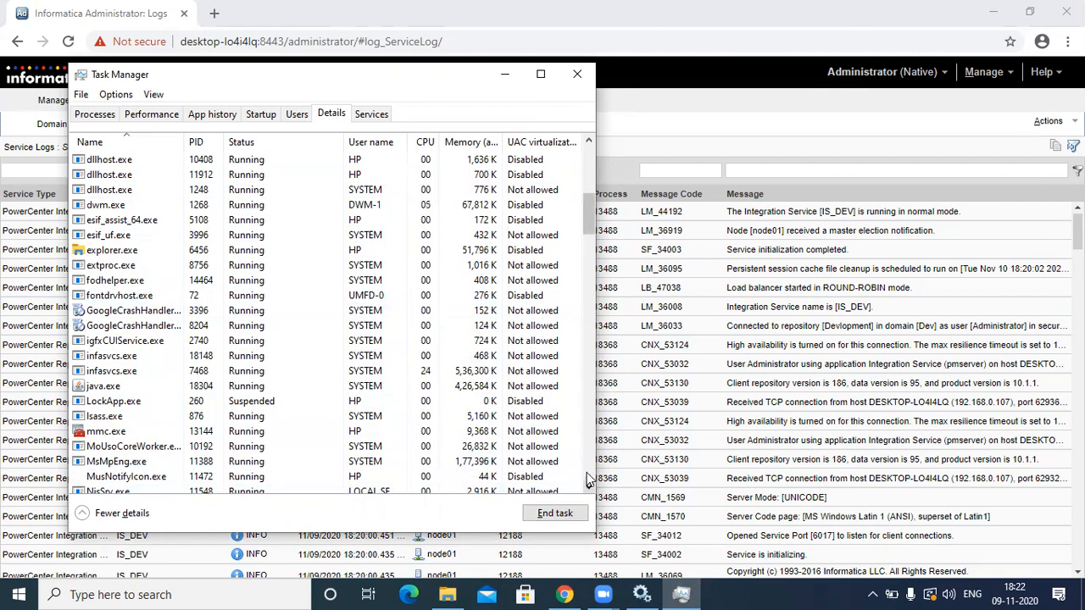
{"action": "left_click", "coordinate": [591, 181]}
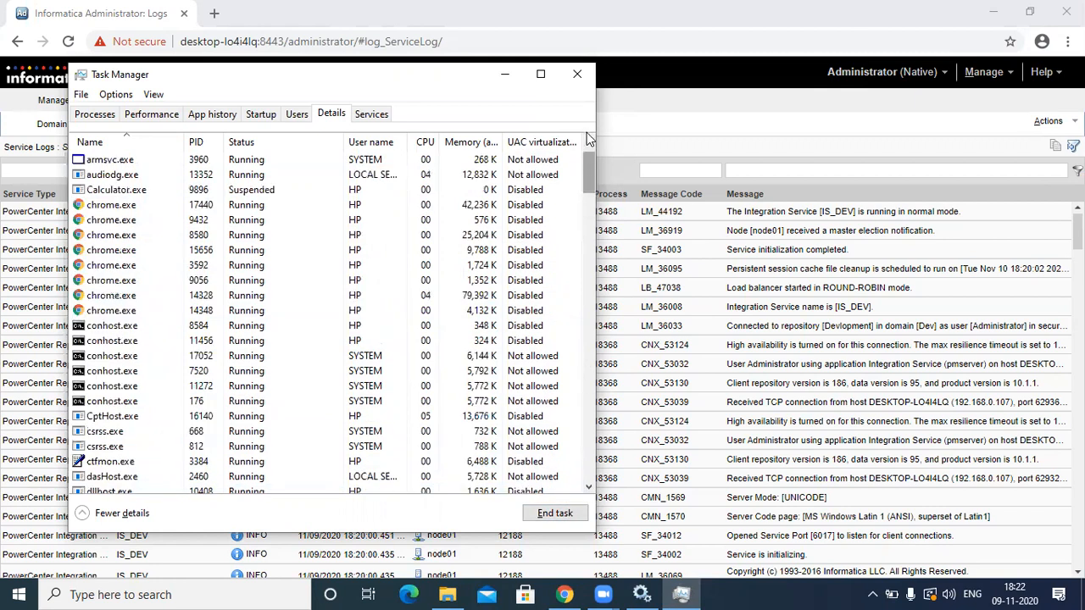
{"action": "scroll", "coordinate": [590, 139], "scroll_direction": "up", "scroll_amount": 1}
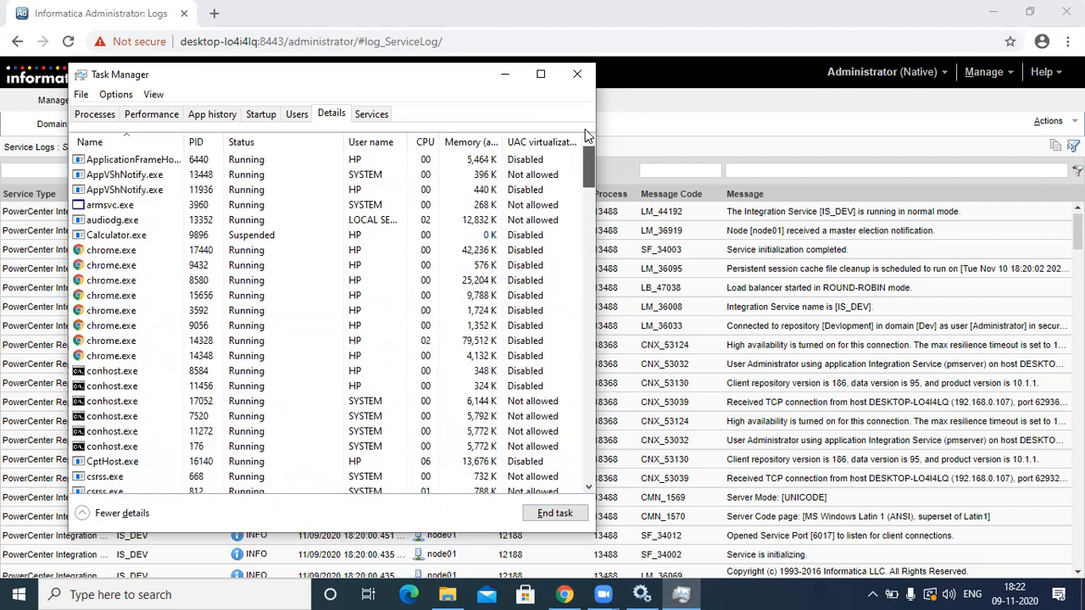
{"action": "left_click", "coordinate": [148, 177]}
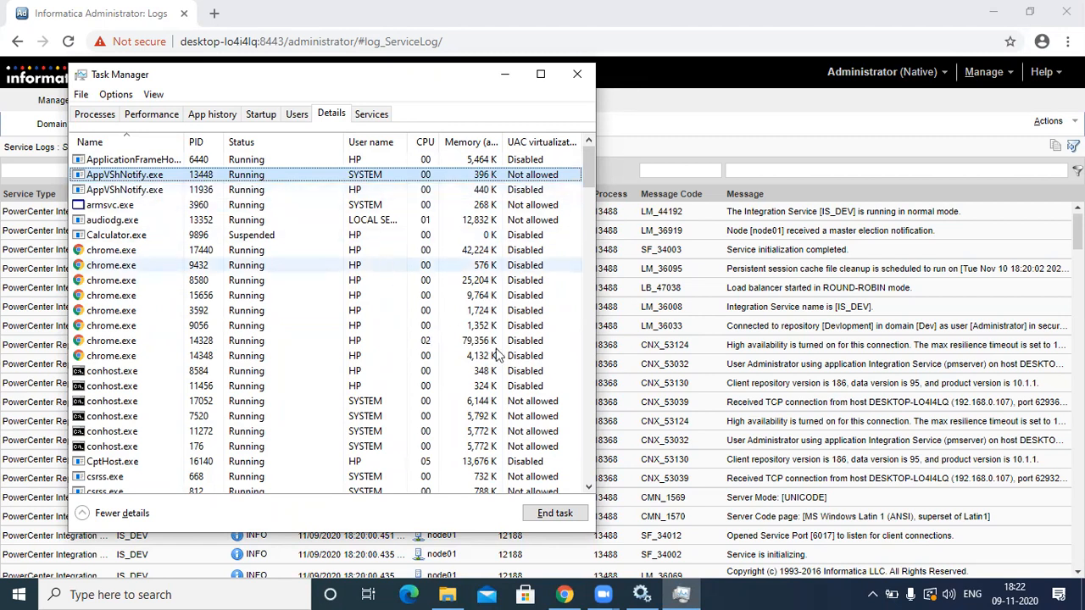
{"action": "key", "text": "Down"}
{"action": "key", "text": "Down"}
{"action": "key", "text": "Down"}
{"action": "key", "text": "Down"}
{"action": "key", "text": "Down"}
{"action": "key", "text": "Down"}
{"action": "key", "text": "Down"}
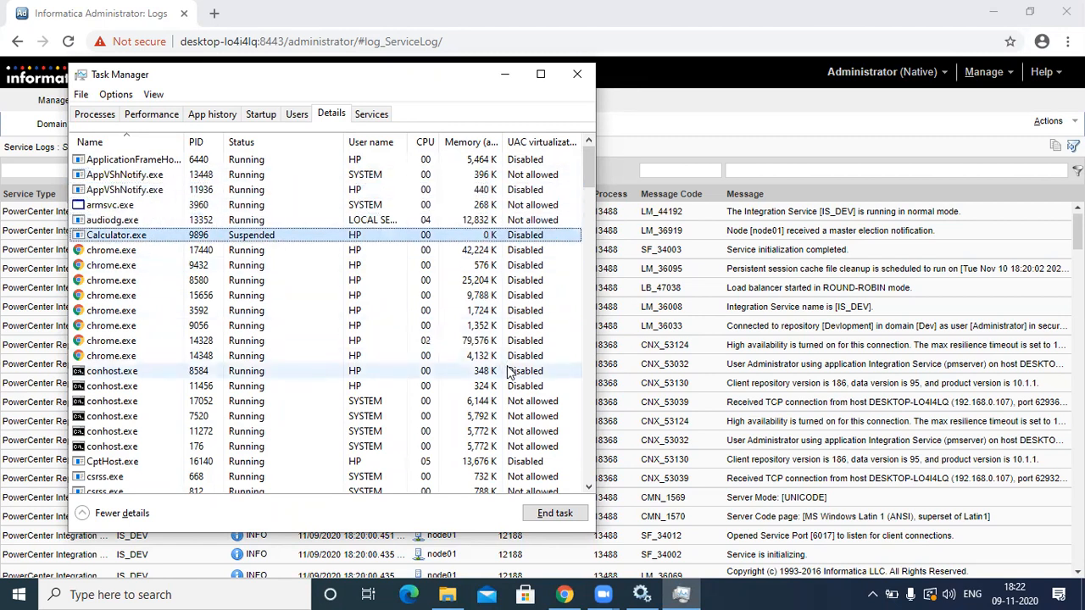
{"action": "key", "text": "Down"}
{"action": "key", "text": "Down"}
{"action": "key", "text": "Down"}
{"action": "key", "text": "Down"}
{"action": "key", "text": "Down"}
{"action": "key", "text": "Down"}
{"action": "key", "text": "Down"}
{"action": "key", "text": "Down"}
{"action": "key", "text": "Down"}
{"action": "key", "text": "Down"}
{"action": "key", "text": "Down"}
{"action": "key", "text": "Down"}
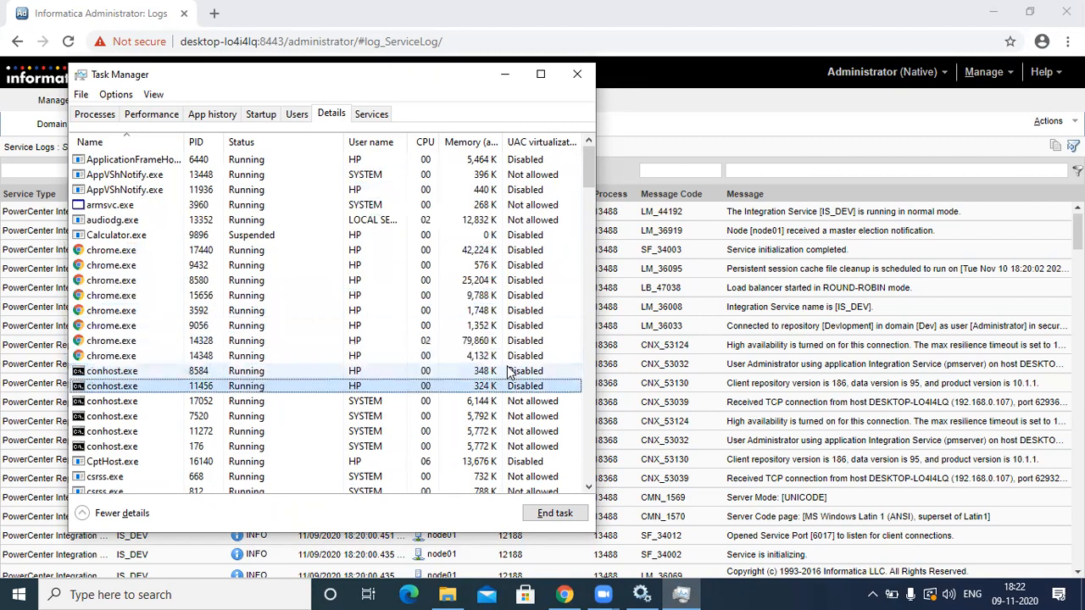
{"action": "key", "text": "Down"}
{"action": "key", "text": "Down"}
{"action": "key", "text": "Down"}
{"action": "key", "text": "Down"}
{"action": "key", "text": "Down"}
{"action": "key", "text": "Down"}
{"action": "key", "text": "Down"}
{"action": "key", "text": "Down"}
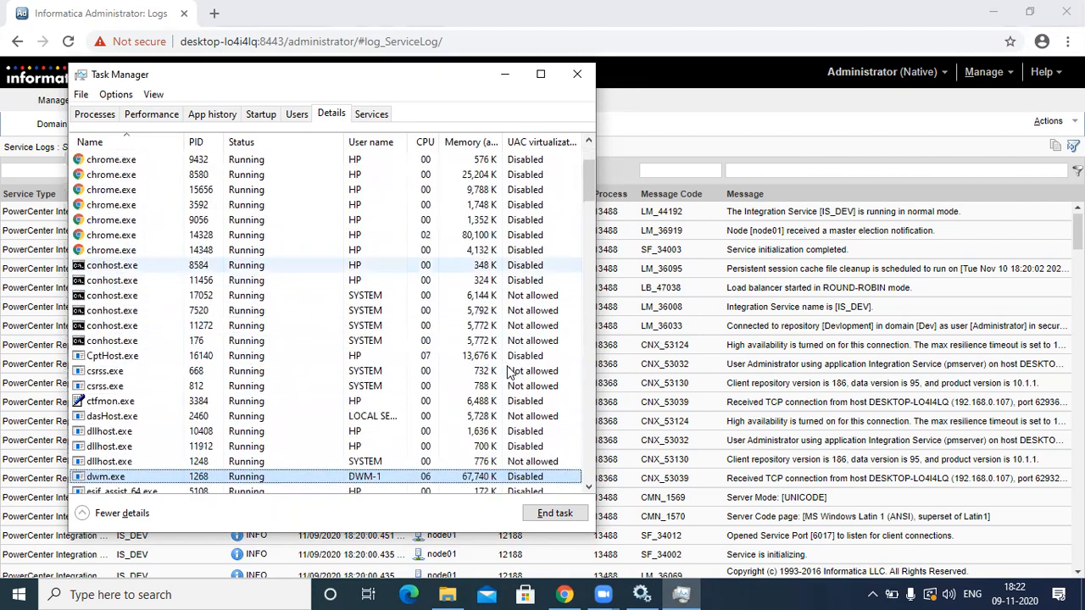
{"action": "key", "text": "Down"}
{"action": "key", "text": "Down"}
{"action": "key", "text": "Down"}
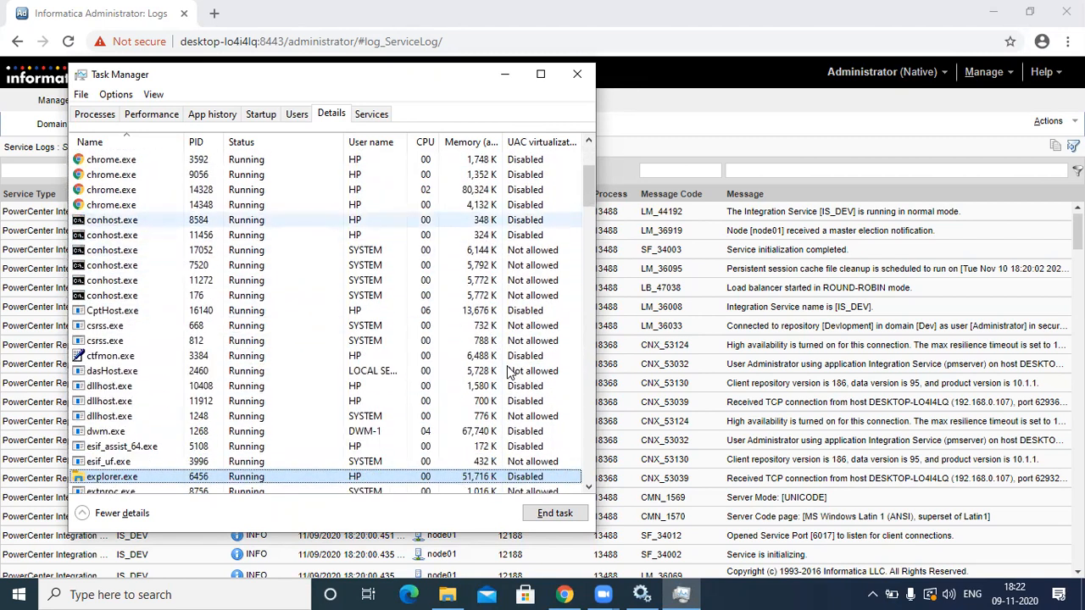
{"action": "key", "text": "Down"}
{"action": "key", "text": "Down"}
{"action": "key", "text": "Down"}
{"action": "key", "text": "Down"}
{"action": "key", "text": "Down"}
{"action": "key", "text": "Down"}
{"action": "key", "text": "Down"}
{"action": "key", "text": "Down"}
{"action": "key", "text": "Down"}
{"action": "key", "text": "Down"}
{"action": "key", "text": "Down"}
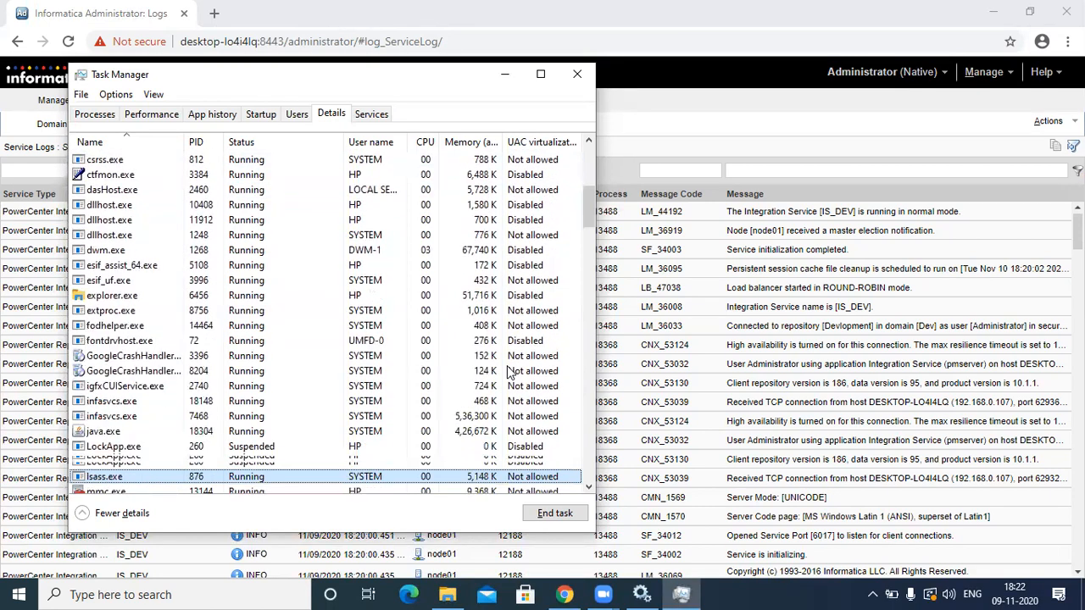
{"action": "key", "text": "Down"}
{"action": "key", "text": "Down"}
{"action": "key", "text": "Down"}
{"action": "key", "text": "Down"}
{"action": "key", "text": "Down"}
{"action": "key", "text": "Down"}
{"action": "key", "text": "Down"}
{"action": "key", "text": "Down"}
{"action": "key", "text": "Down"}
{"action": "key", "text": "Down"}
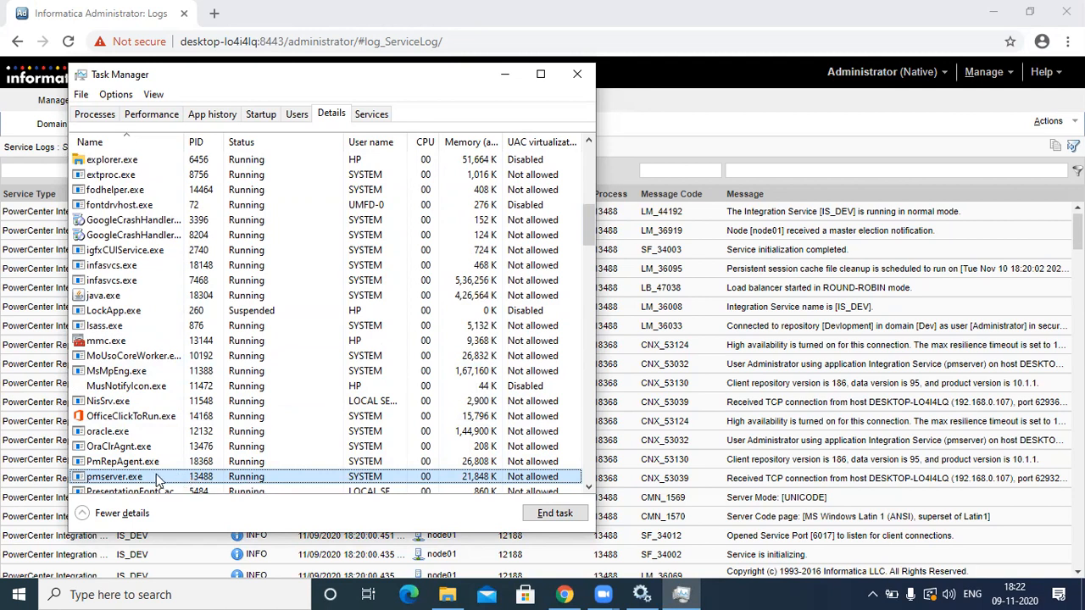
Check IS_DEV on the Manage page of Informatica Administrator, and end the pmserver.exe process in Task Manager
{"action": "left_click", "coordinate": [507, 77]}
{"action": "left_click", "coordinate": [88, 107]}
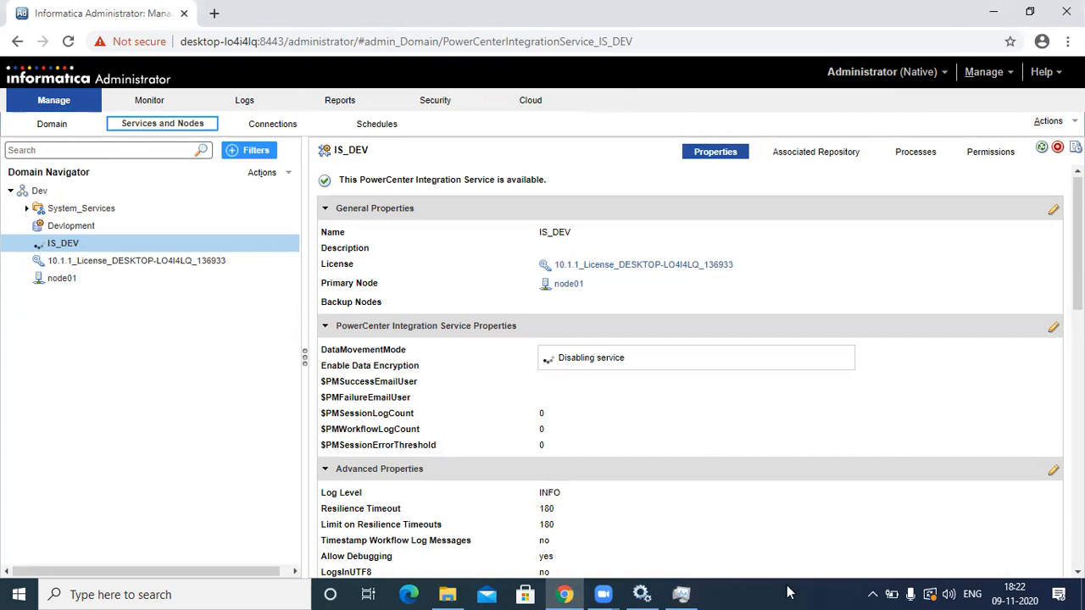
{"action": "left_click", "coordinate": [681, 594]}
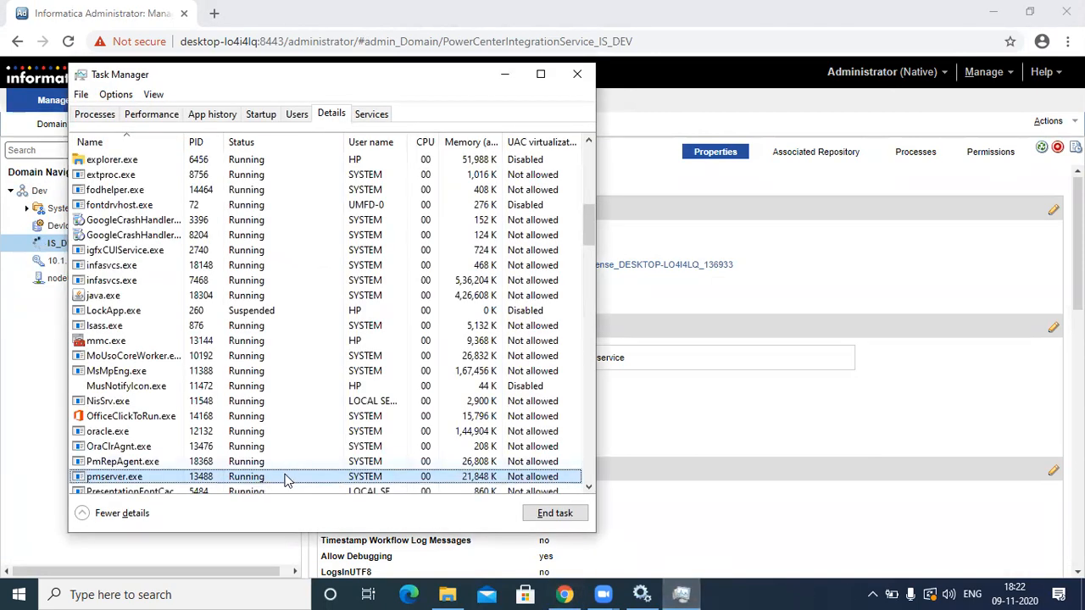
{"action": "key", "text": "Delete"}
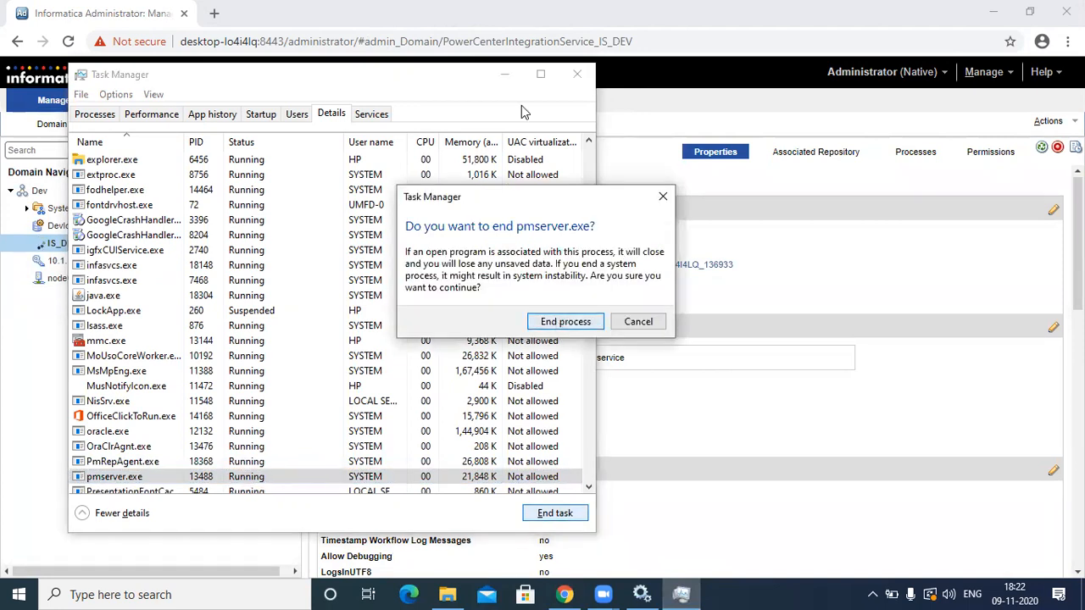
{"action": "key", "text": "Return"}
{"action": "left_click", "coordinate": [505, 78]}
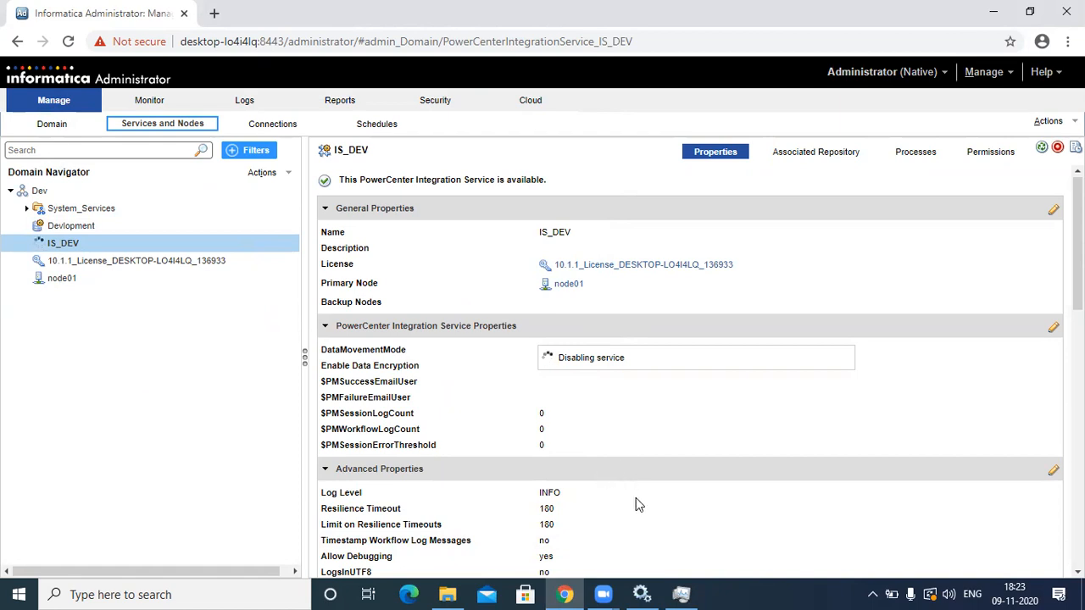
Examine the pmserver.exe entry in Task Manager's process list and return to Informatica Administrator
{"action": "left_click", "coordinate": [680, 594]}
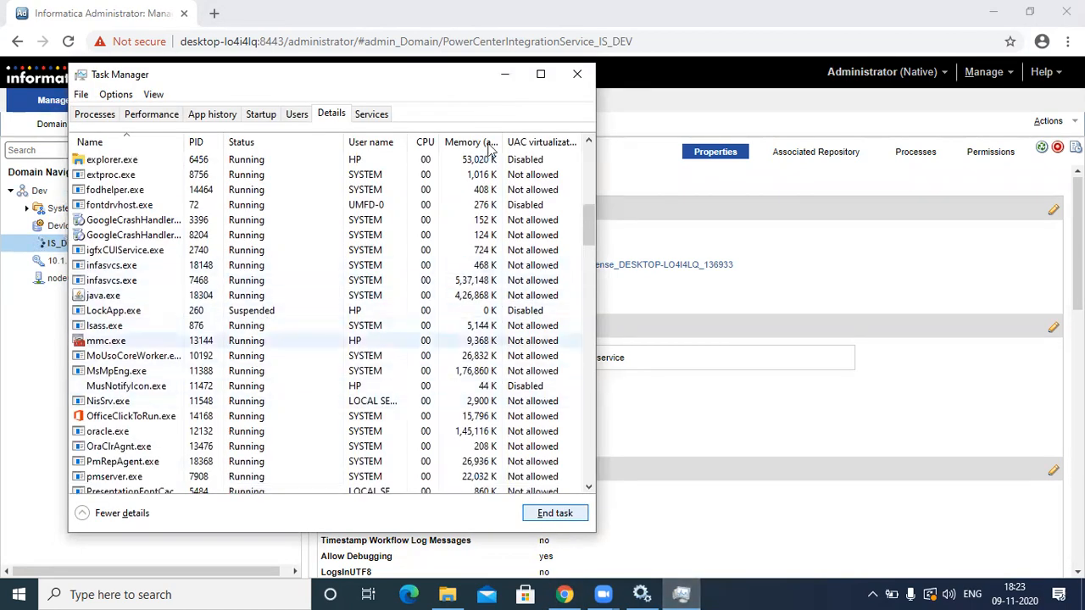
{"action": "left_click", "coordinate": [504, 74]}
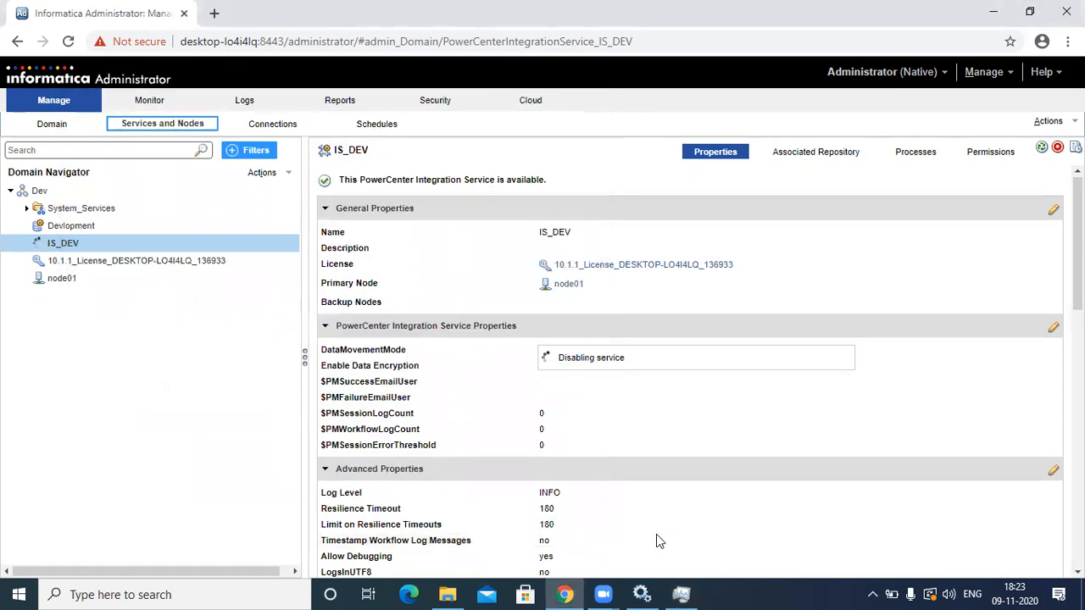
{"action": "left_click", "coordinate": [682, 595]}
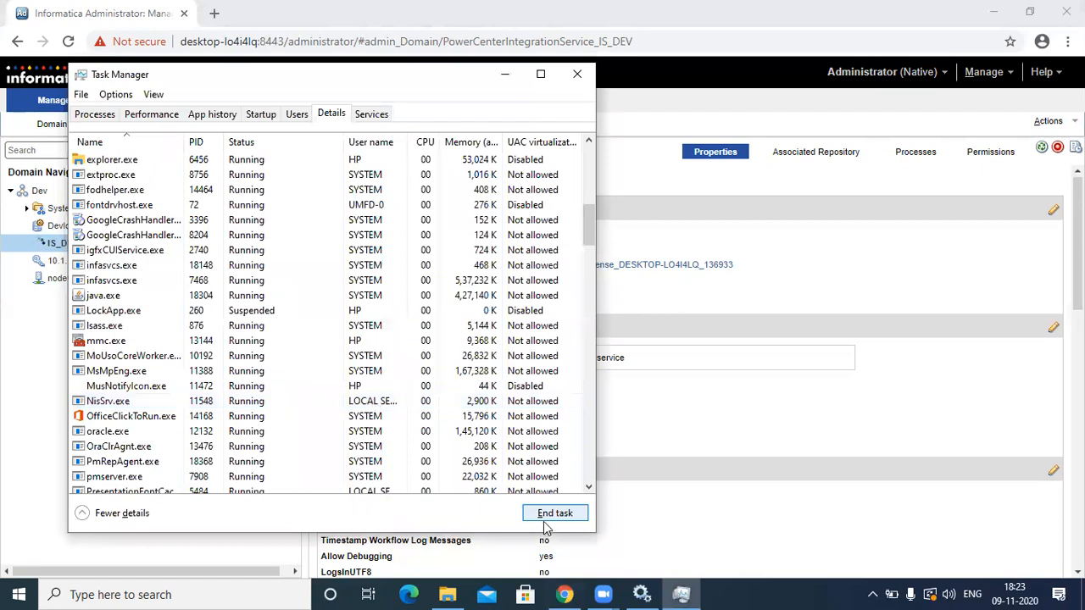
{"action": "left_click", "coordinate": [504, 74]}
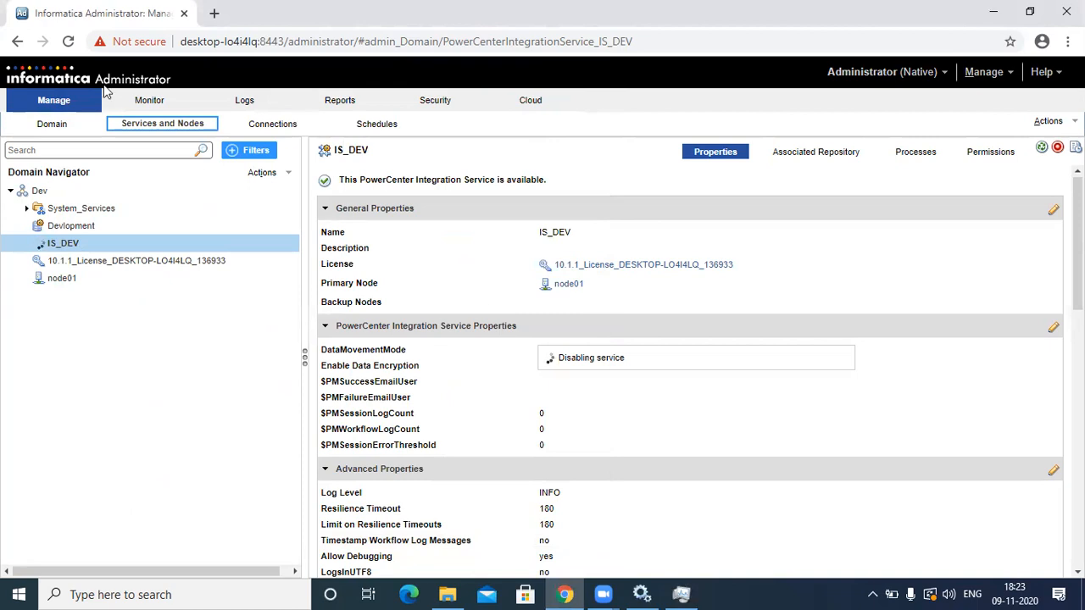
Reload the Informatica Administrator page and open the IS_DEV properties under Services and Nodes
{"action": "left_click", "coordinate": [67, 41]}
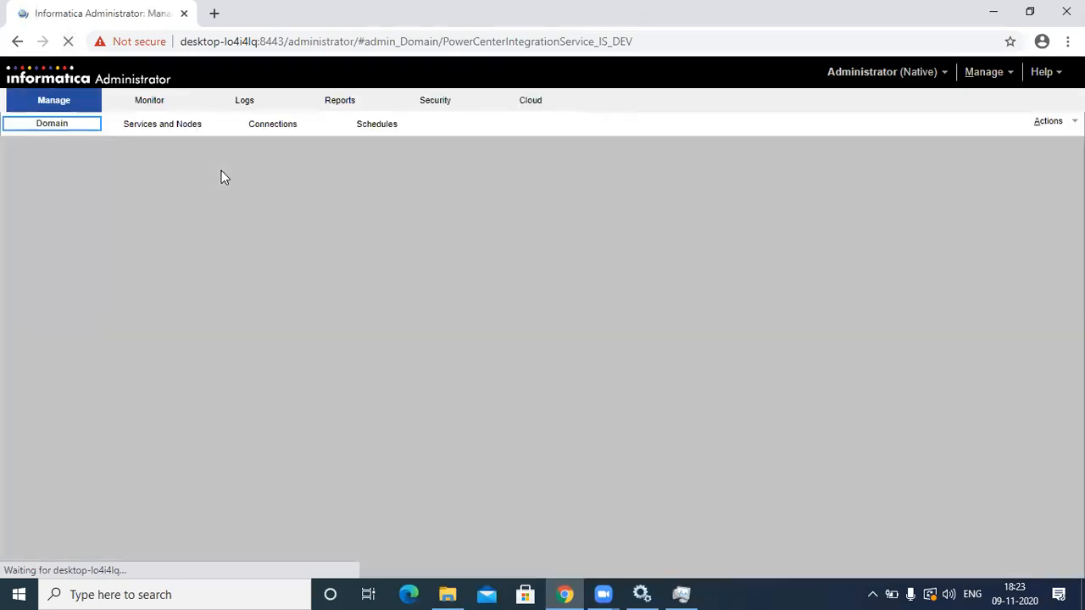
{"action": "left_click", "coordinate": [179, 134]}
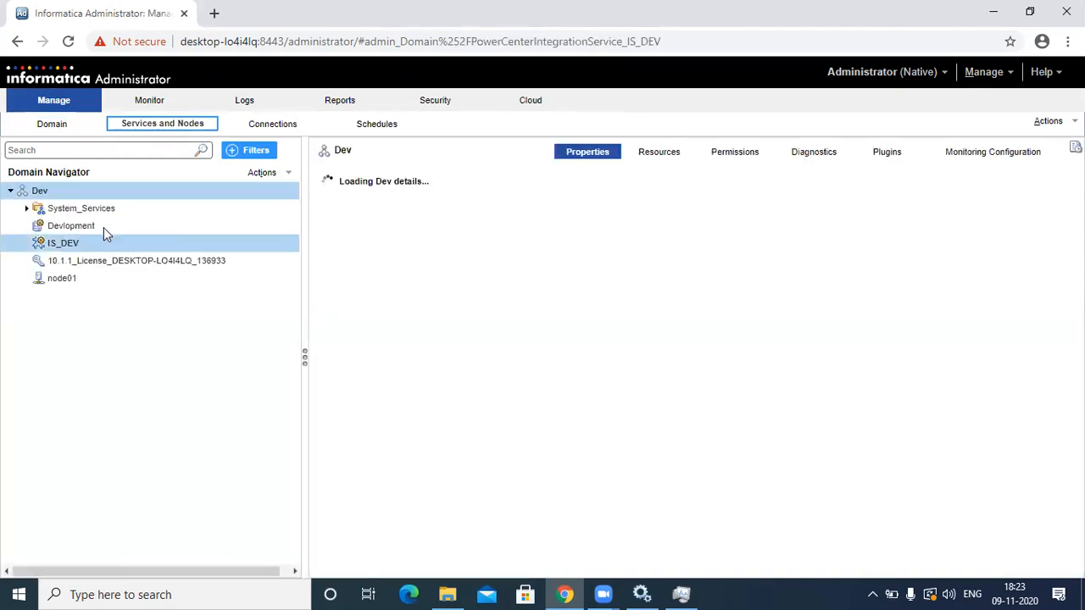
{"action": "left_click", "coordinate": [98, 248]}
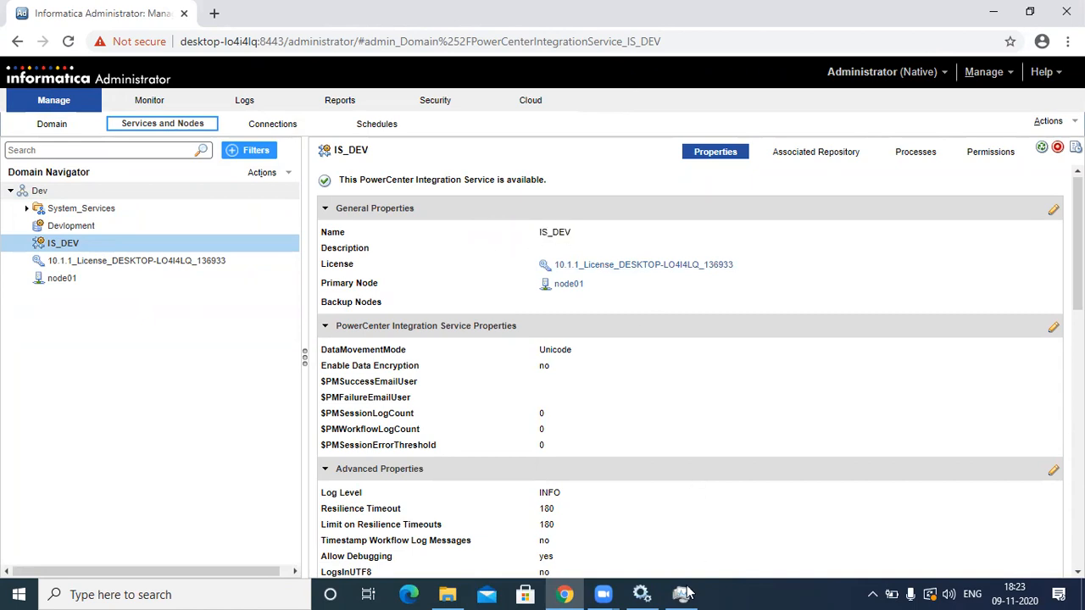
{"action": "mouse_move", "coordinate": [688, 594]}
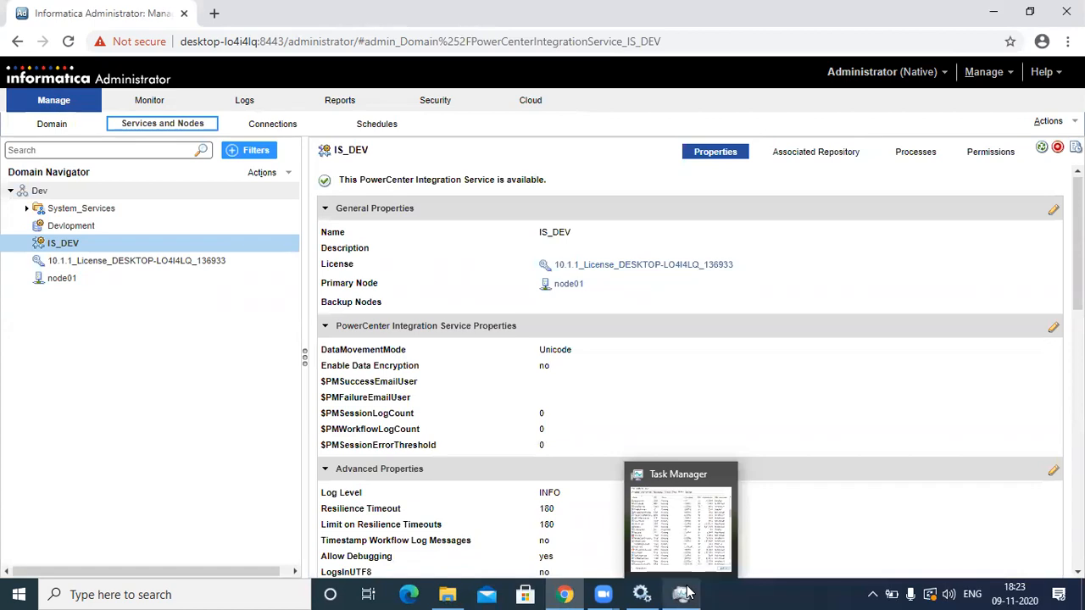
Open the service logs to check the entries for IS_DEV after ending pmserver.exe
{"action": "left_click", "coordinate": [246, 102]}
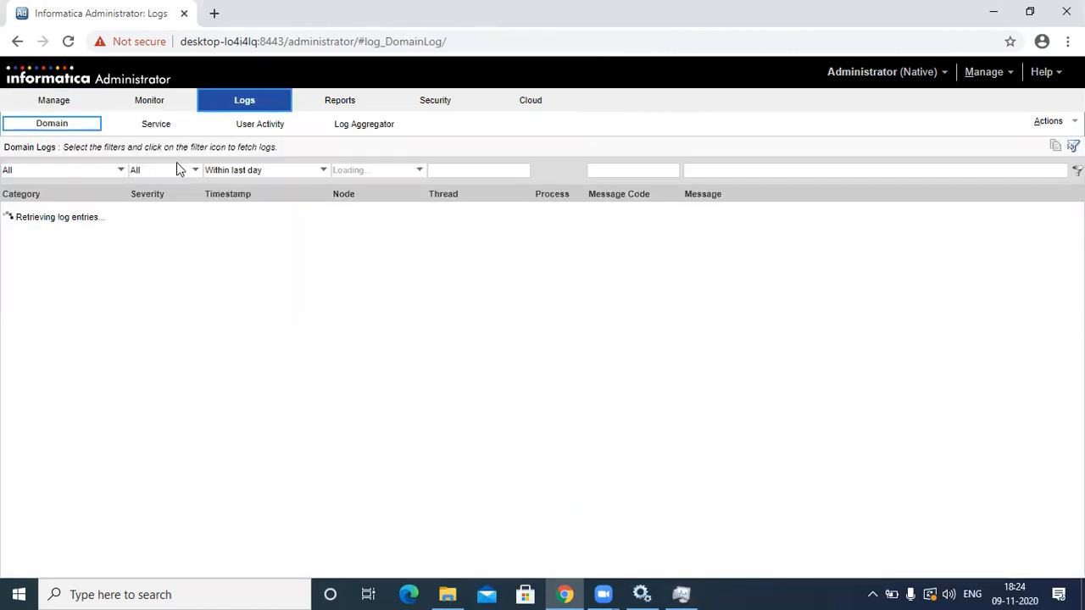
{"action": "left_click", "coordinate": [156, 125]}
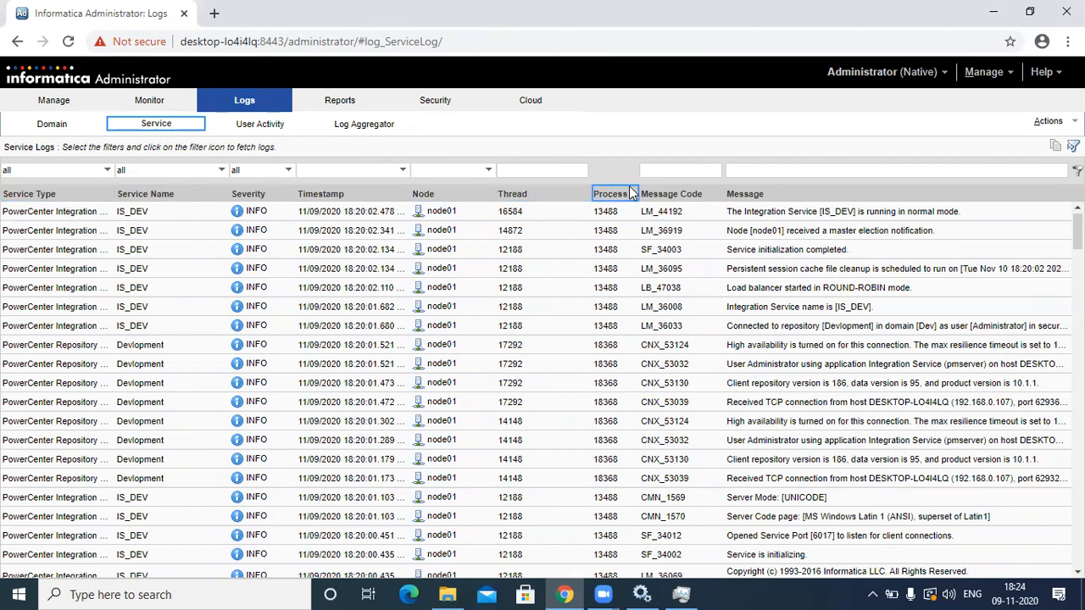
Hide the Process column in the service logs table and show it again
{"action": "right_click", "coordinate": [47, 195]}
{"action": "mouse_move", "coordinate": [103, 205]}
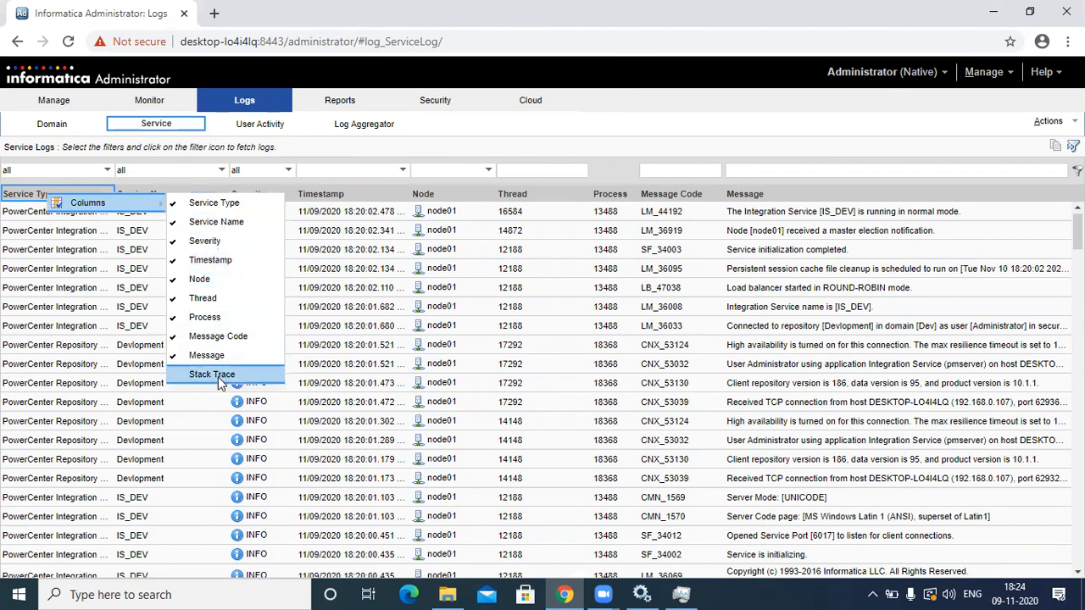
{"action": "left_click", "coordinate": [201, 320]}
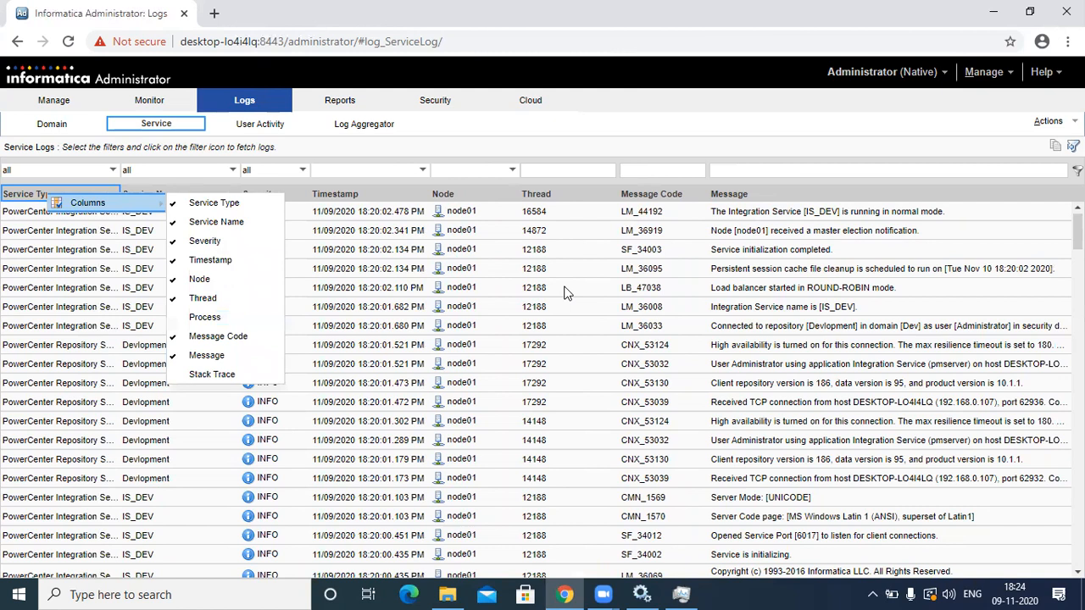
{"action": "left_click", "coordinate": [566, 289]}
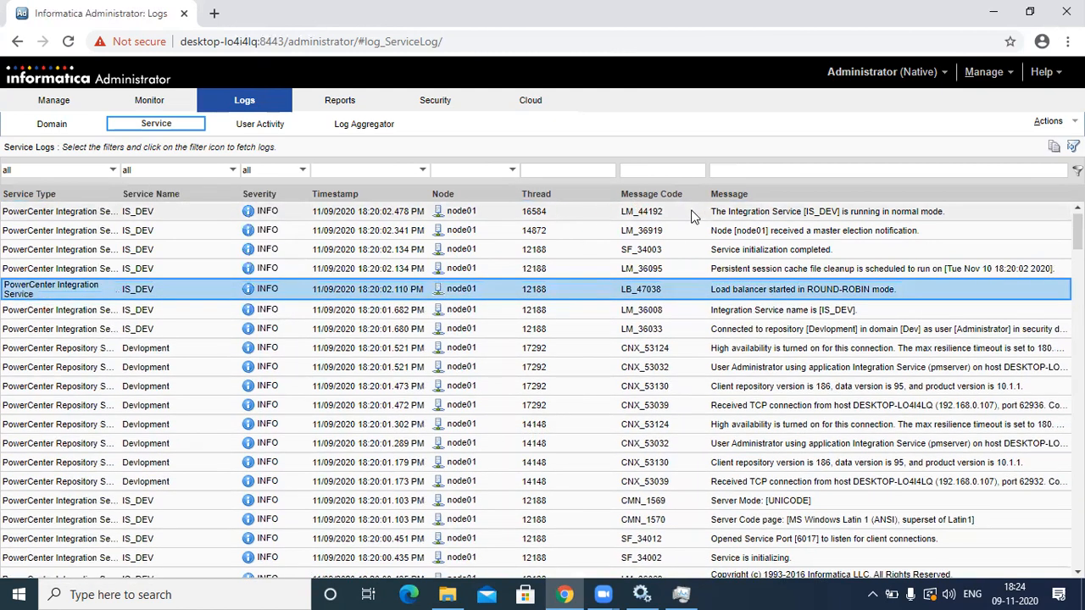
{"action": "right_click", "coordinate": [85, 203]}
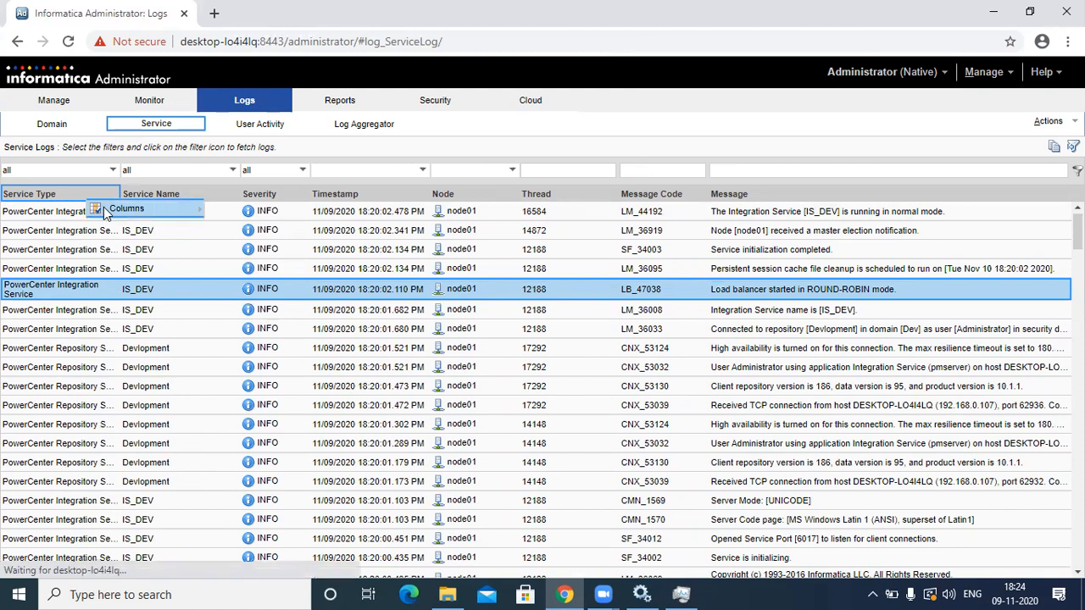
{"action": "mouse_move", "coordinate": [109, 211]}
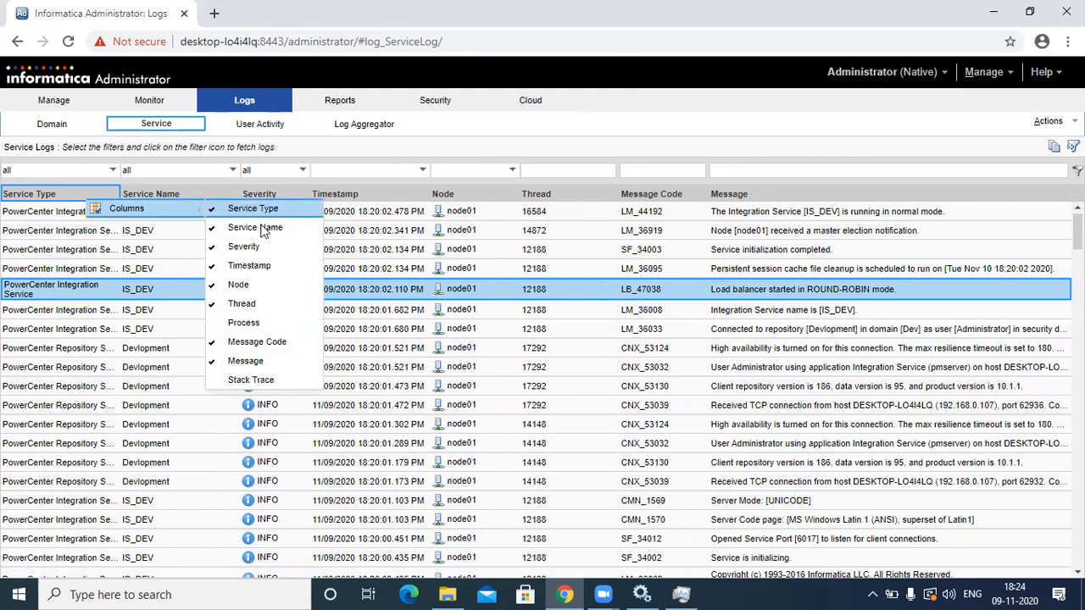
{"action": "left_click", "coordinate": [242, 323]}
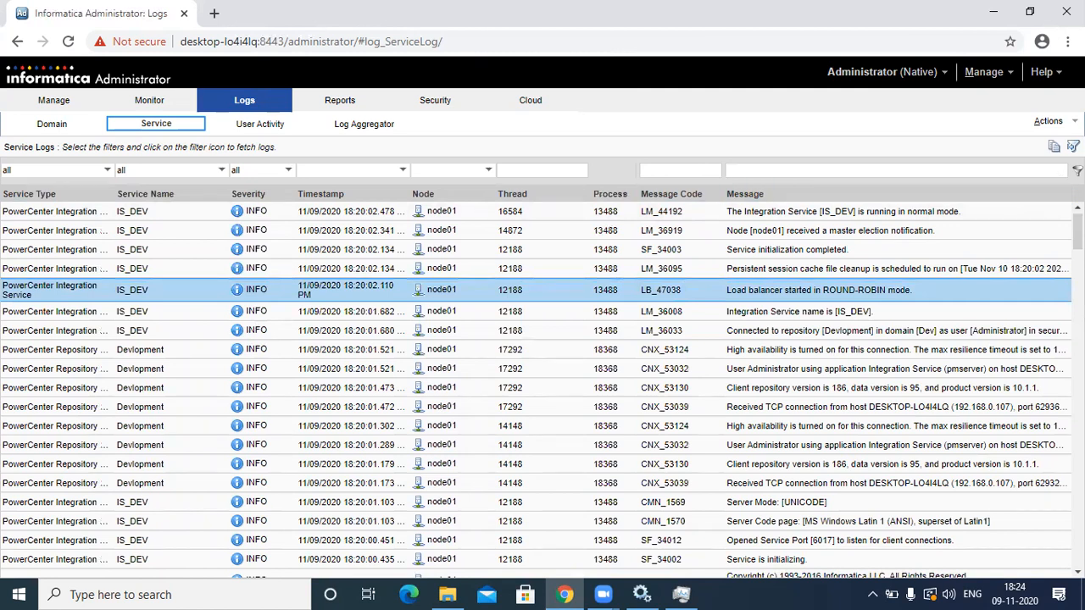
Refresh the service logs and select the pmserver.exe process in Task Manager to compare its PID with the logged process ID
{"action": "left_click", "coordinate": [1076, 171]}
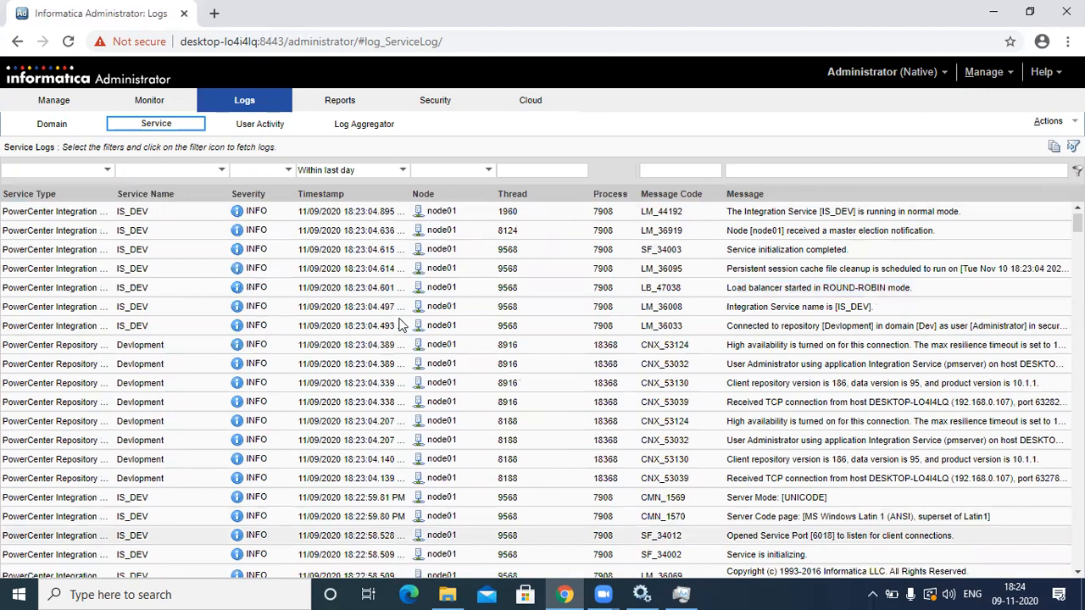
{"action": "key", "text": "alt+Tab"}
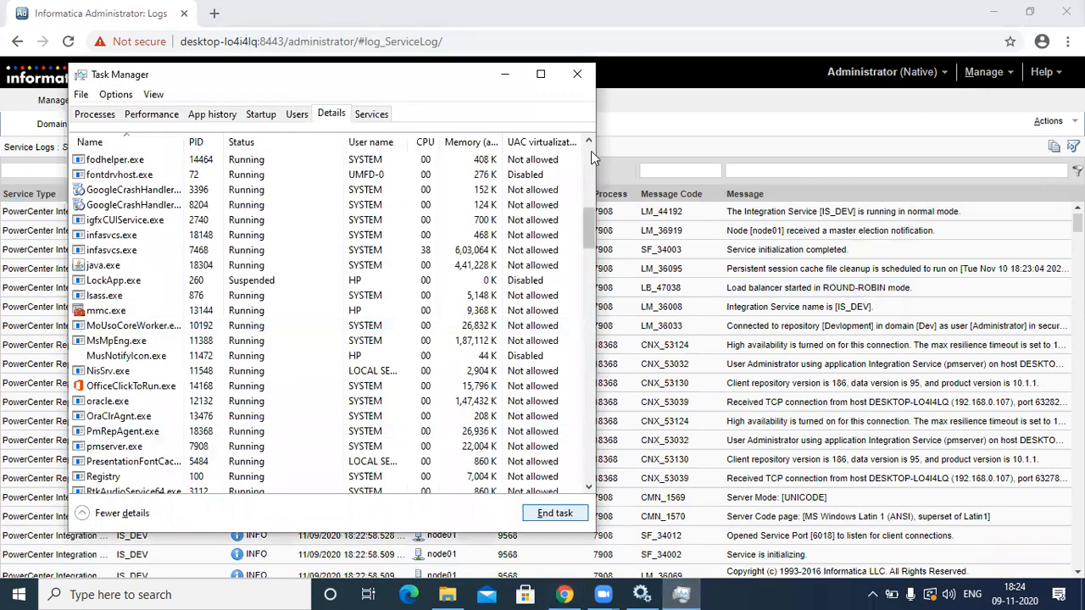
{"action": "left_click", "coordinate": [591, 151]}
{"action": "scroll", "coordinate": [349, 170], "scroll_direction": "up", "scroll_amount": 3}
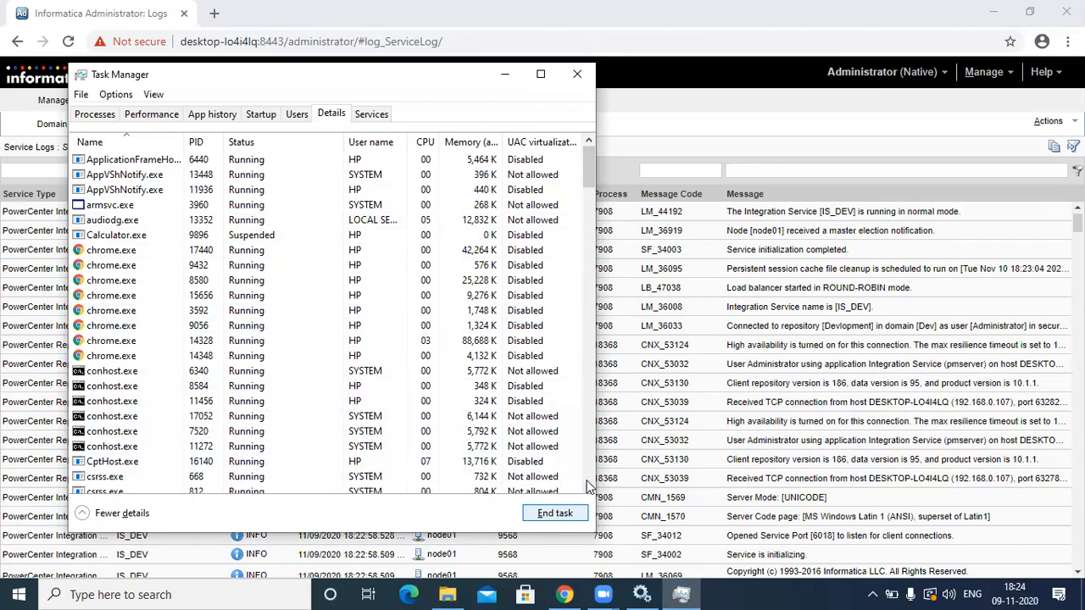
{"action": "left_click_drag", "start_coordinate": [590, 490], "coordinate": [591, 490]}
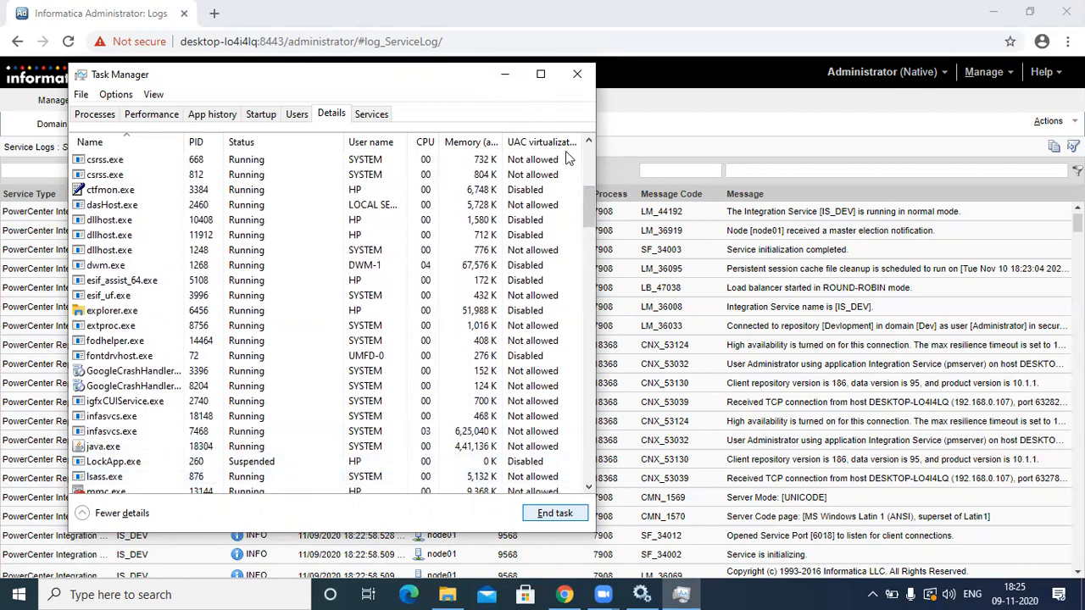
{"action": "left_click_drag", "start_coordinate": [593, 203], "coordinate": [546, 280]}
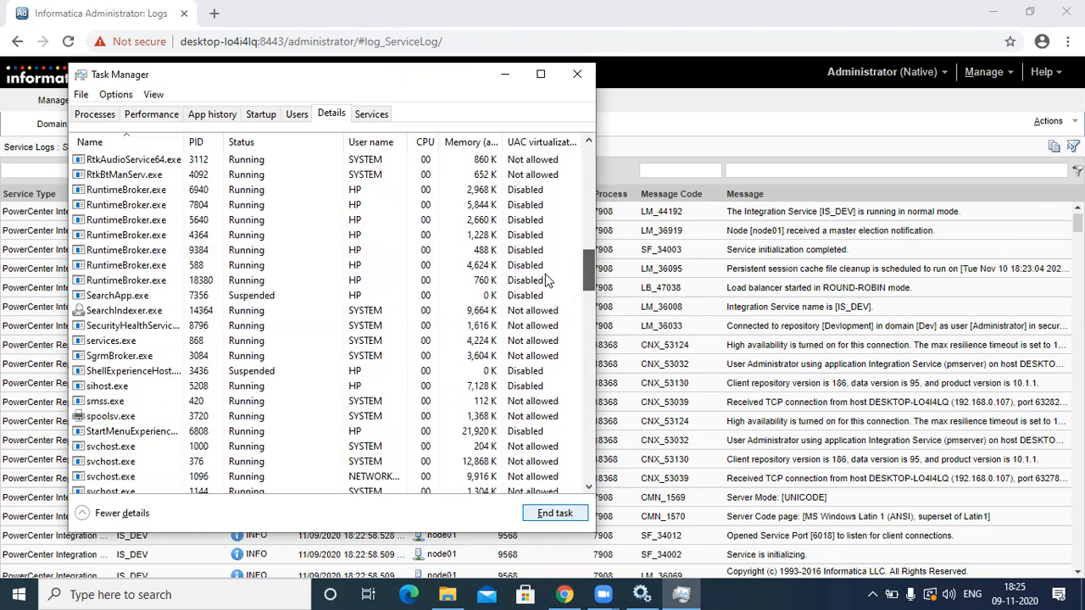
{"action": "left_click_drag", "start_coordinate": [547, 279], "coordinate": [545, 265]}
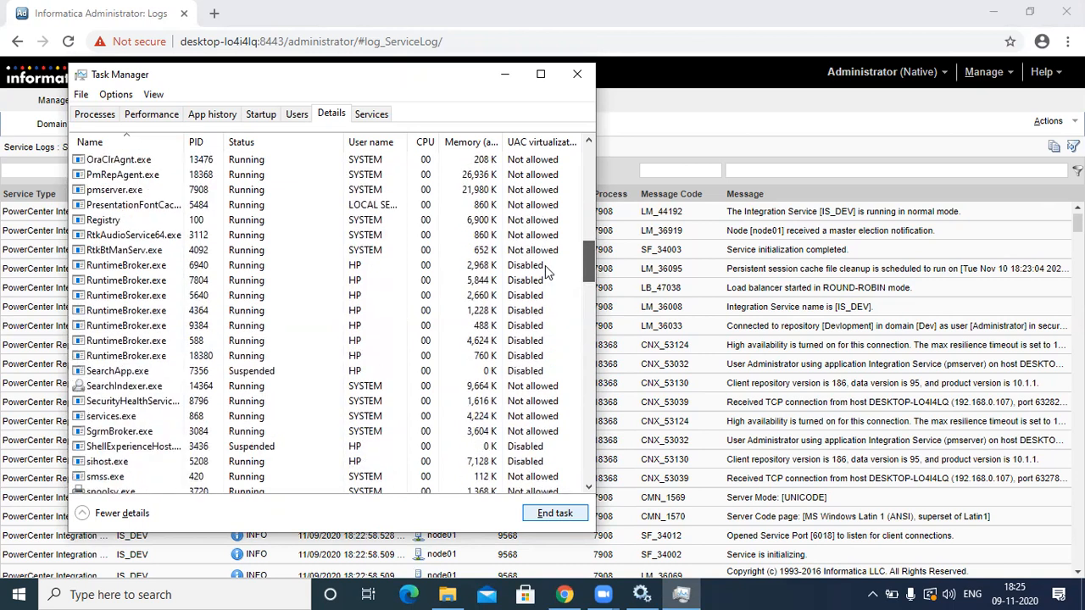
{"action": "left_click", "coordinate": [135, 190]}
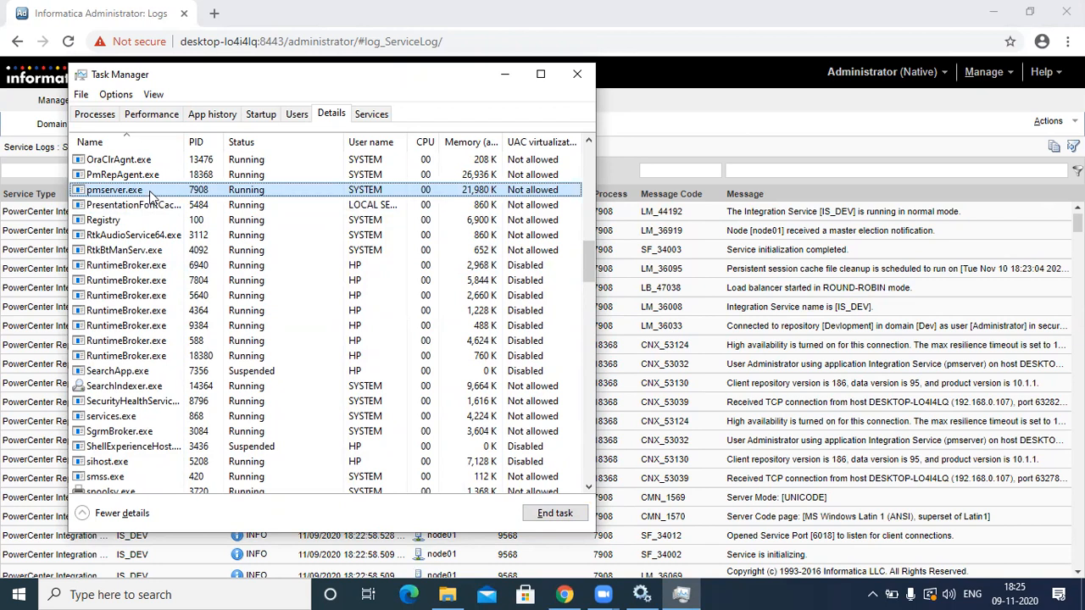
{"action": "left_click", "coordinate": [506, 73]}
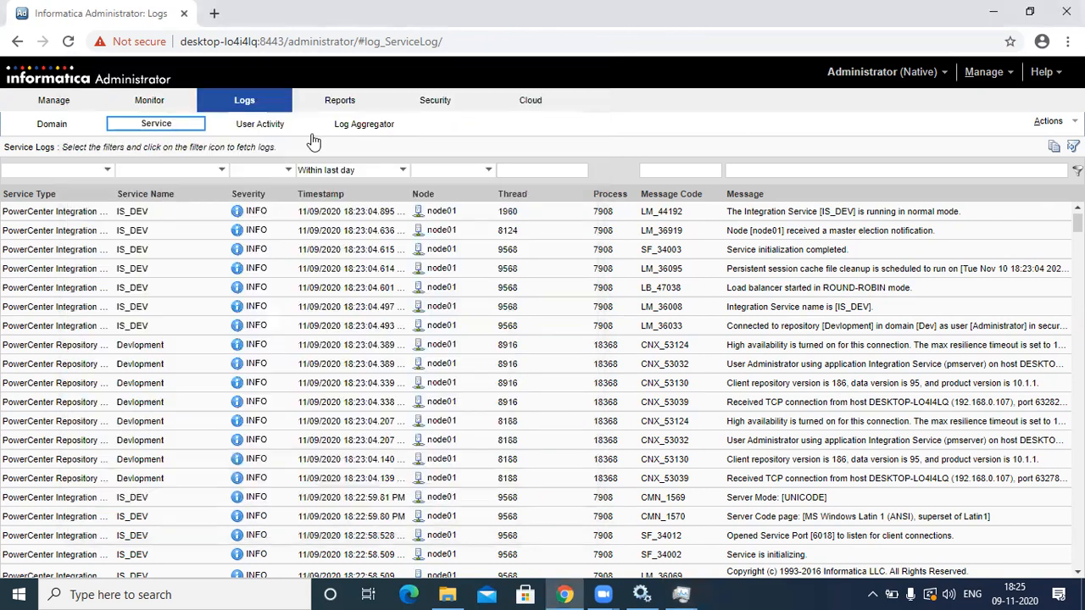
View the Devlopment repository service's properties and filter the service logs by the PowerCenter Repository Service type
{"action": "left_click", "coordinate": [53, 100]}
{"action": "left_click", "coordinate": [73, 225]}
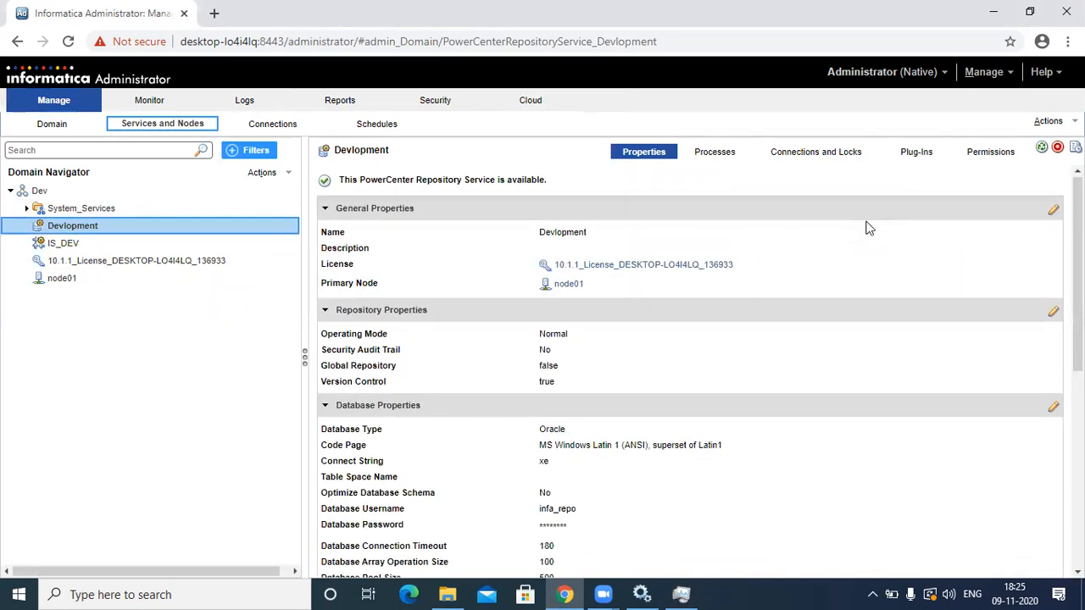
{"action": "left_click", "coordinate": [256, 106]}
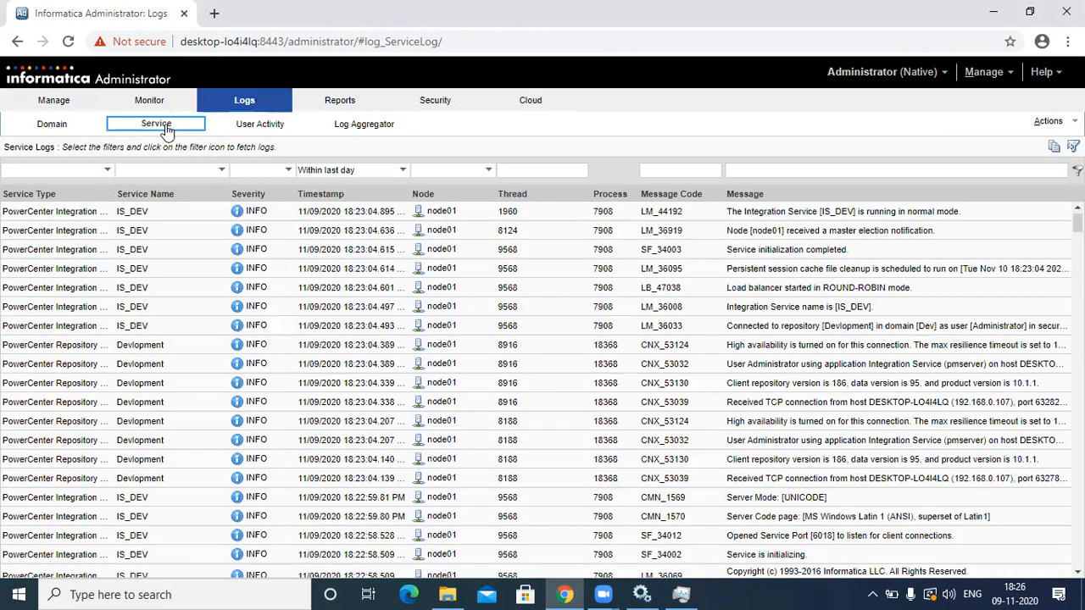
{"action": "left_click", "coordinate": [108, 171]}
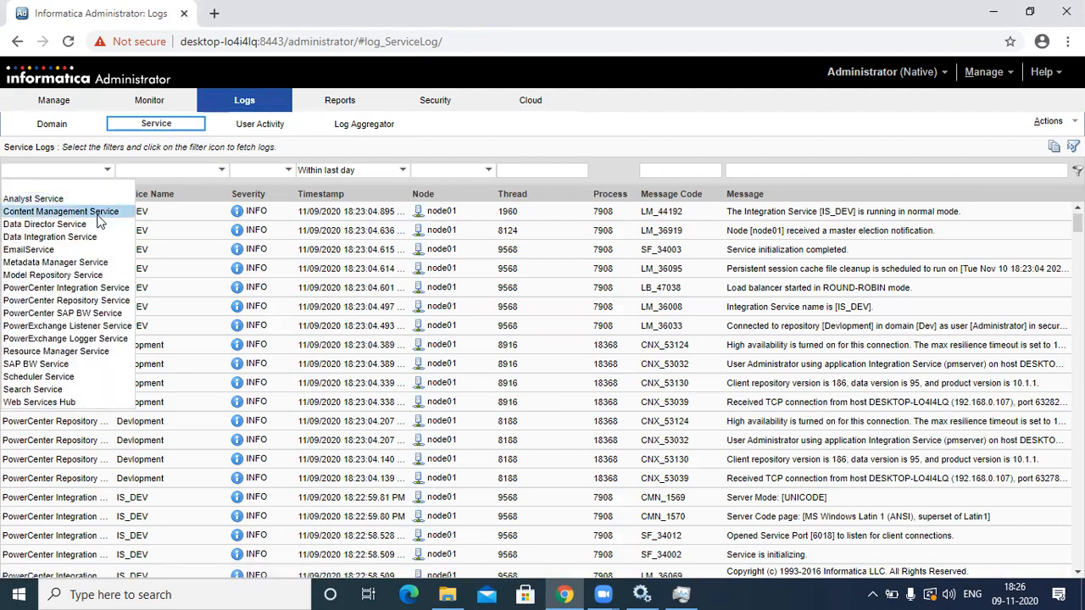
{"action": "left_click", "coordinate": [83, 301]}
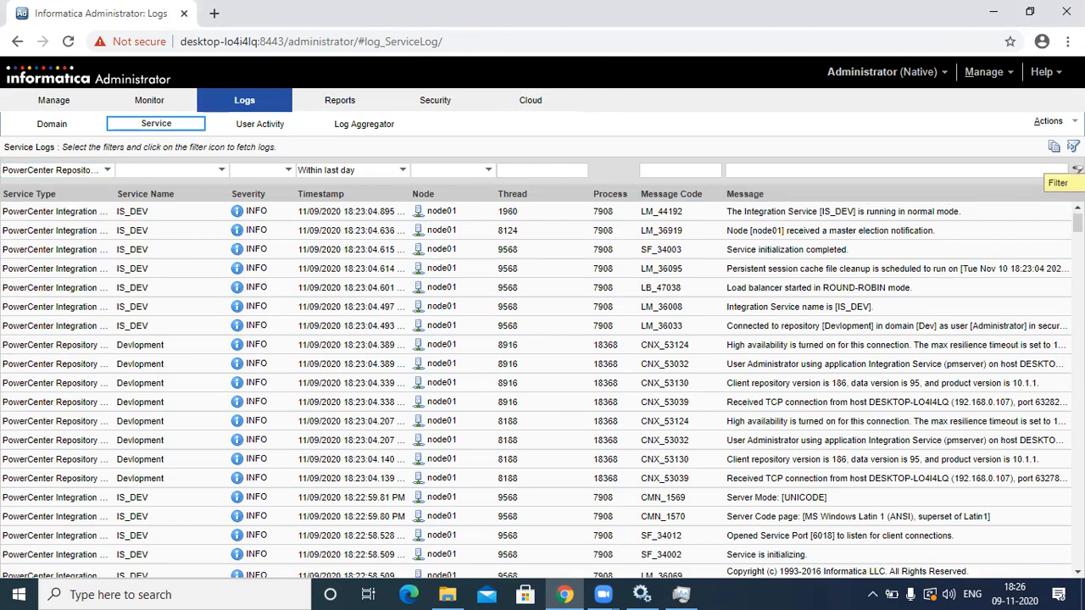
{"action": "left_click", "coordinate": [1076, 170]}
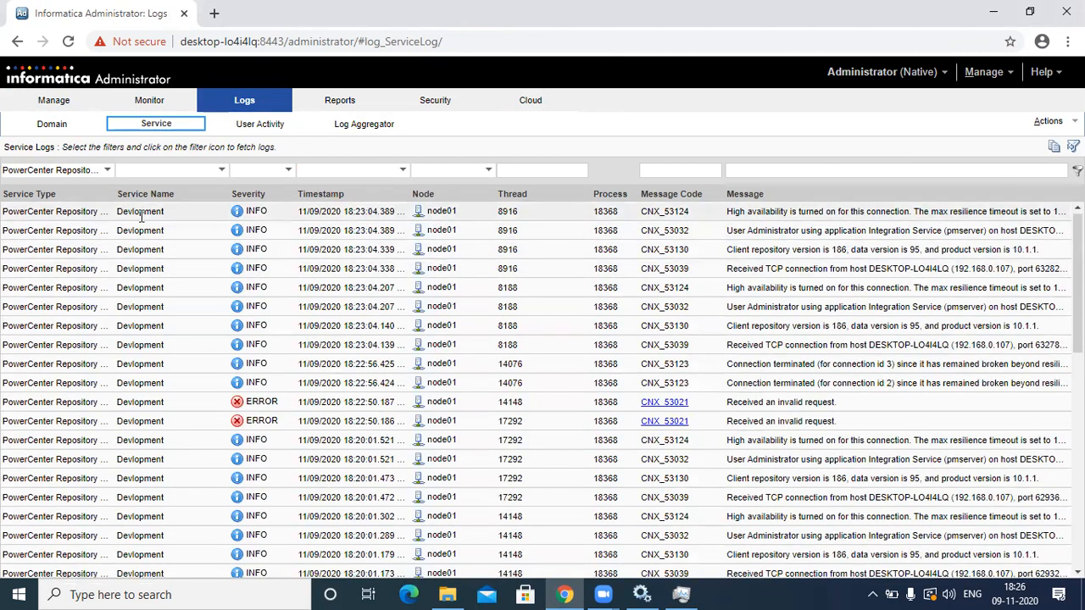
{"action": "left_click", "coordinate": [602, 215]}
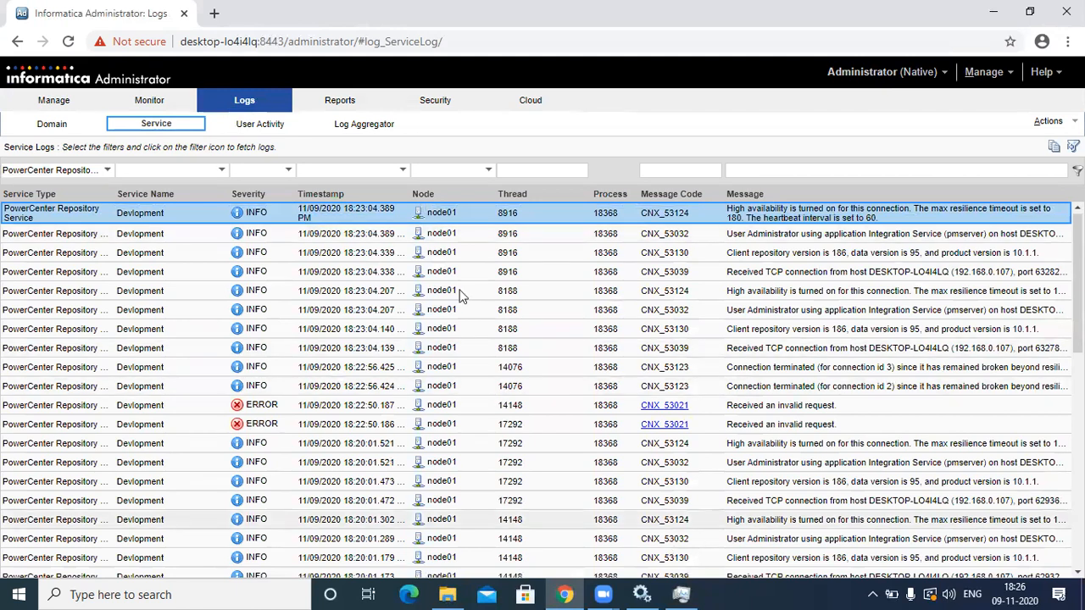
Compare the PmRepAgent.exe and pmserver.exe entries in Task Manager with the logged process ID, and close Task Manager
{"action": "key", "text": "alt+Tab"}
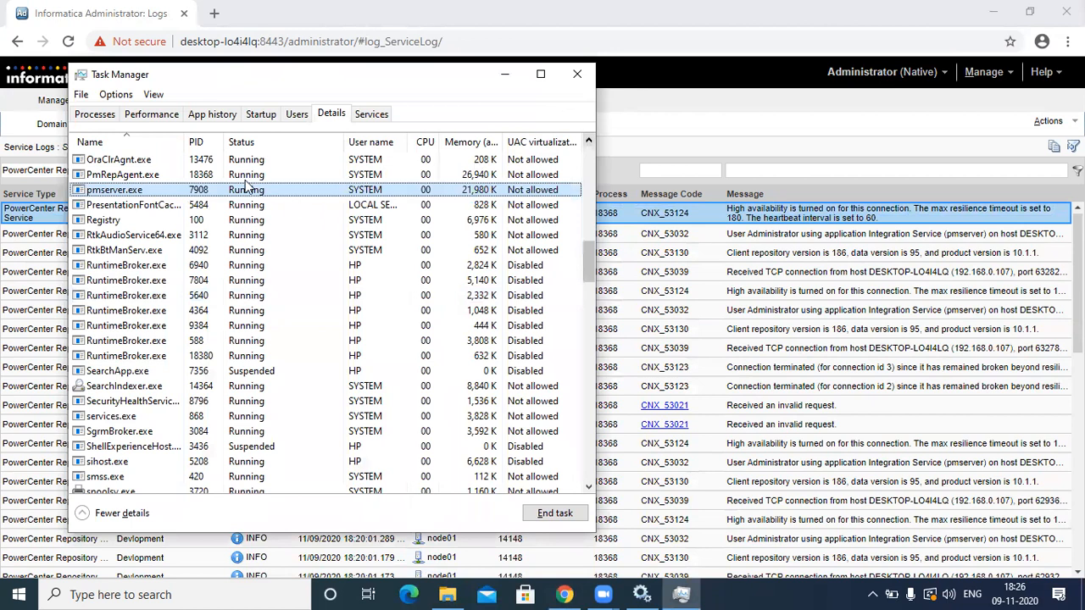
{"action": "left_click", "coordinate": [195, 175]}
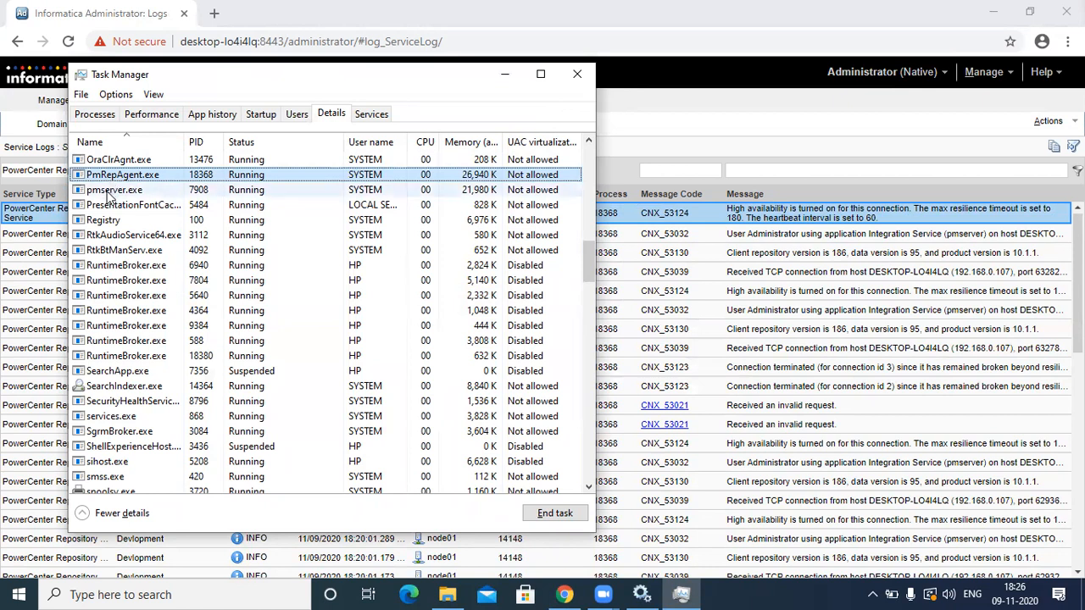
{"action": "left_click", "coordinate": [109, 192]}
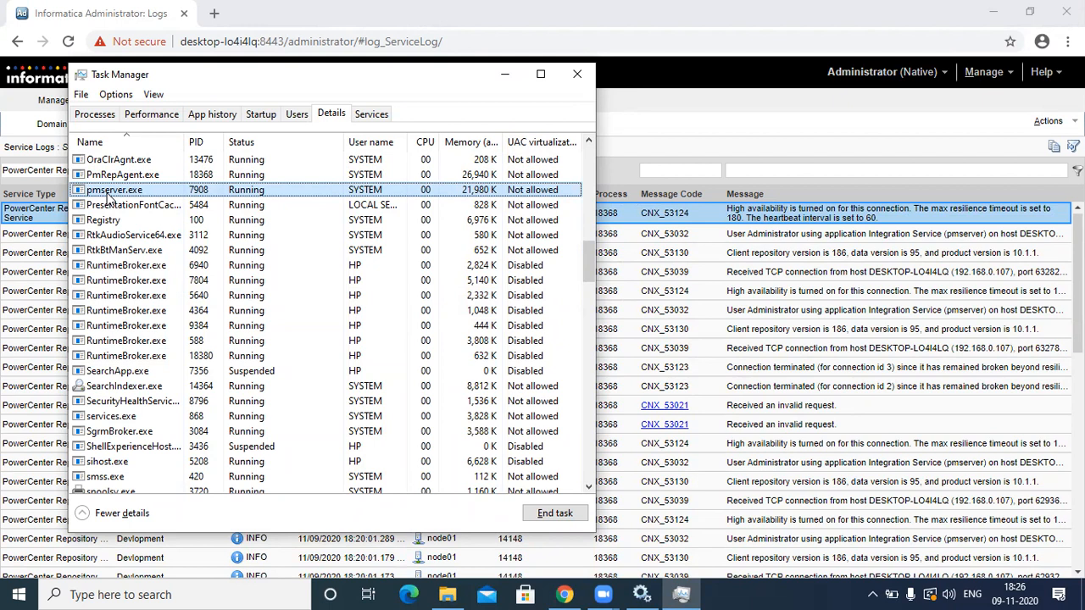
{"action": "left_click", "coordinate": [125, 178]}
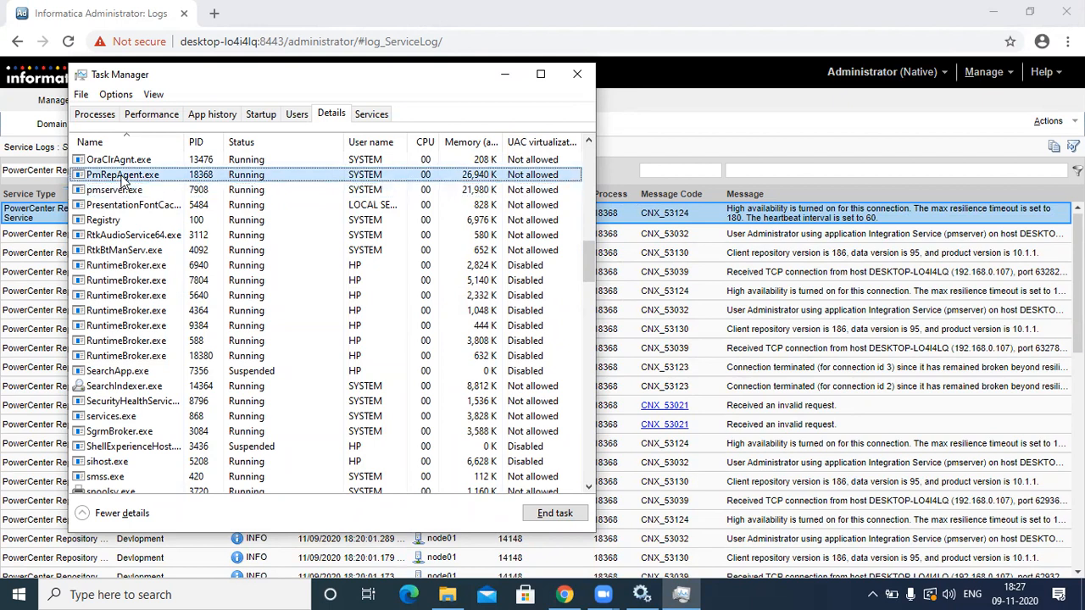
{"action": "left_click", "coordinate": [121, 191]}
{"action": "left_click", "coordinate": [123, 178]}
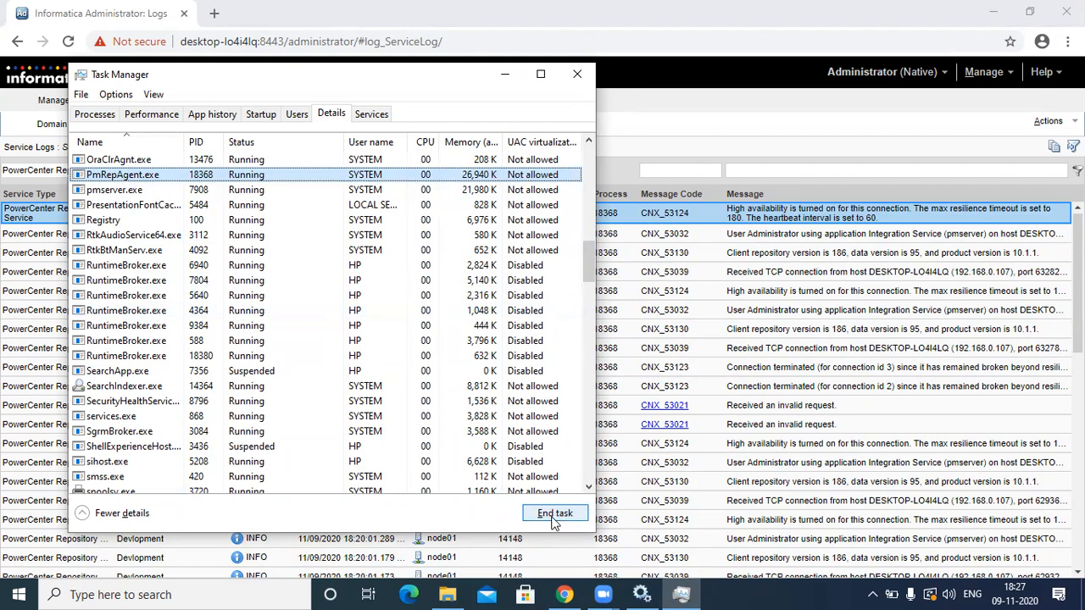
{"action": "left_click", "coordinate": [577, 75]}
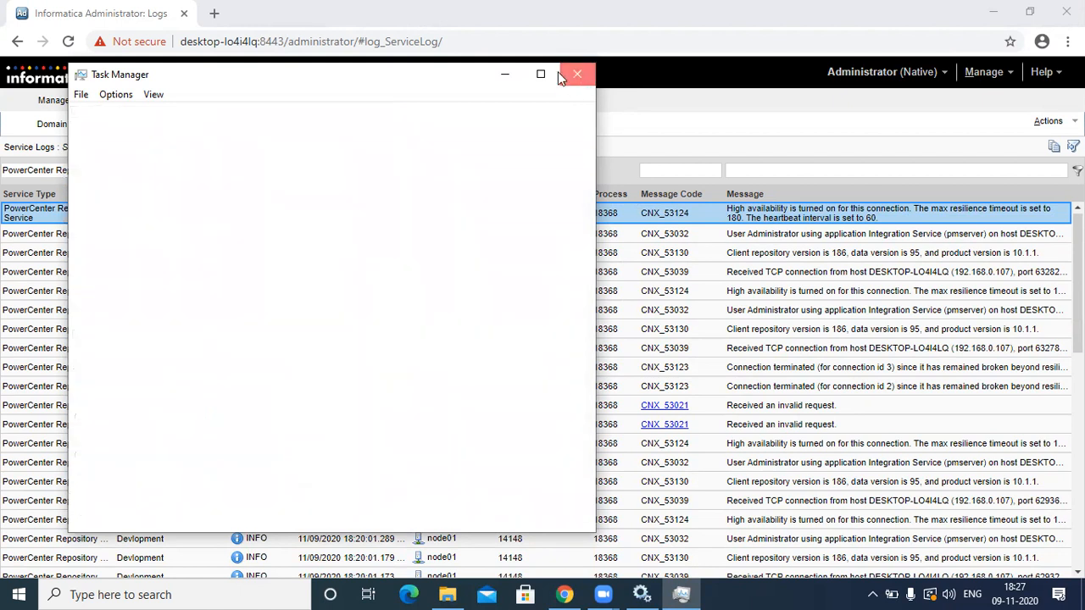
Write the example command "kill -9 18369" in the address bar of a new browser tab without running it
{"action": "left_click", "coordinate": [216, 17]}
{"action": "type", "text": "k"}
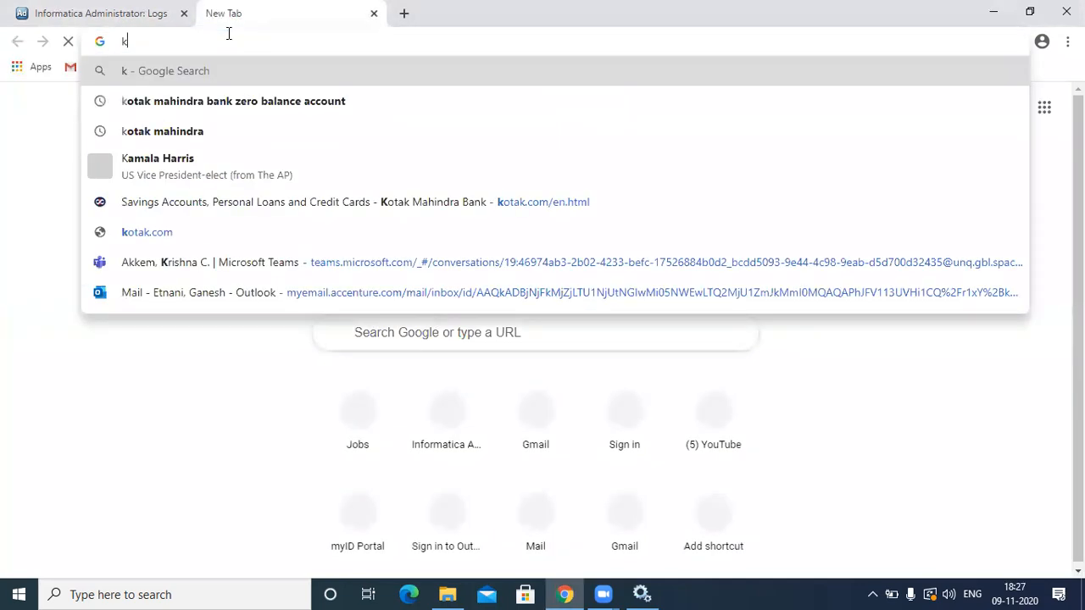
{"action": "type", "text": "ill -9"}
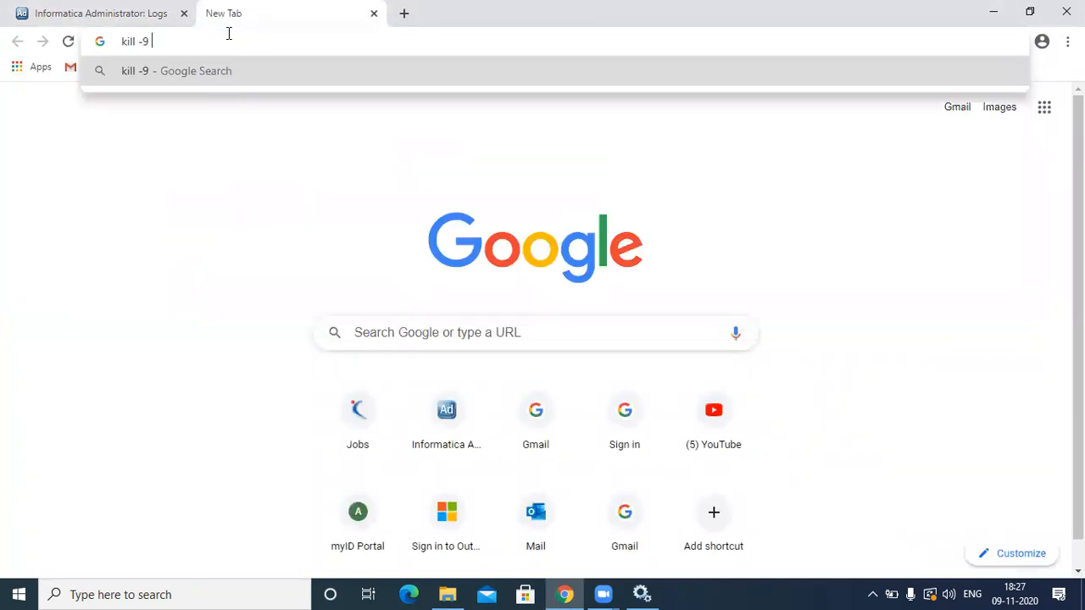
{"action": "left_click", "coordinate": [82, 7]}
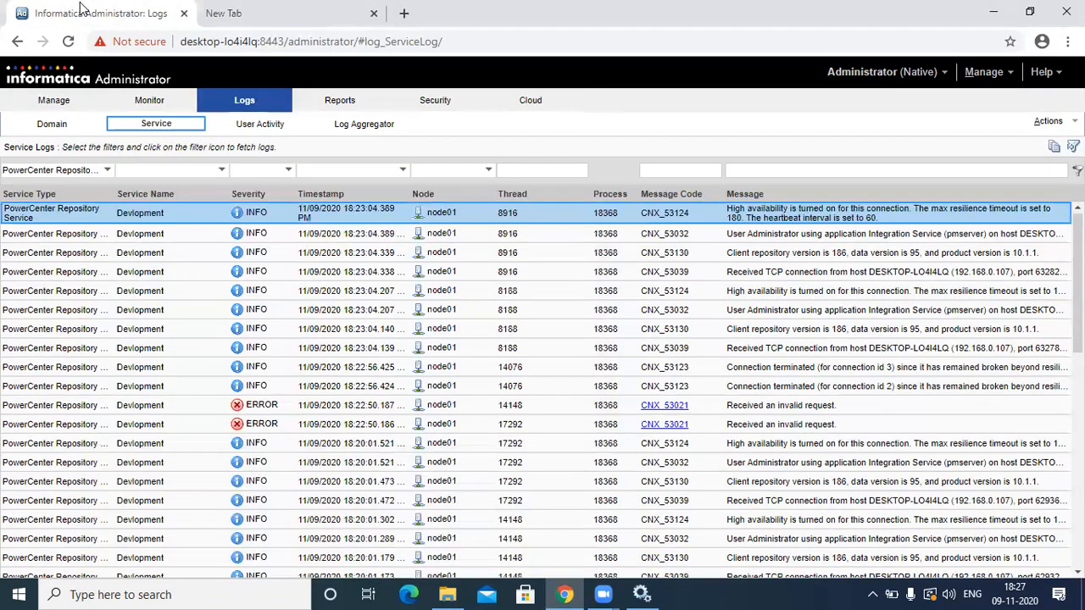
{"action": "left_click", "coordinate": [297, 18]}
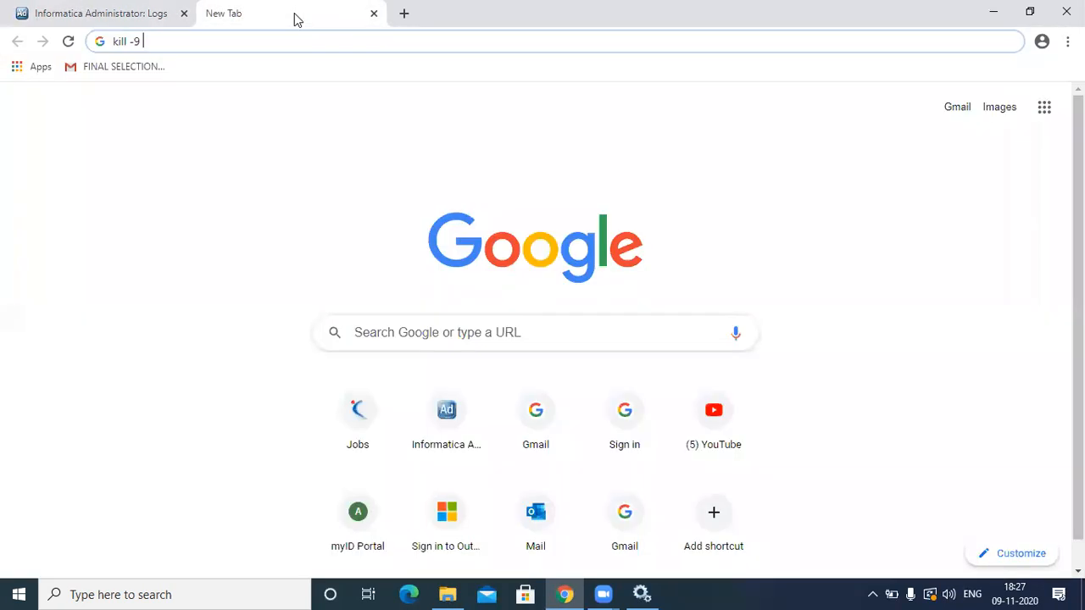
{"action": "type", "text": "18369"}
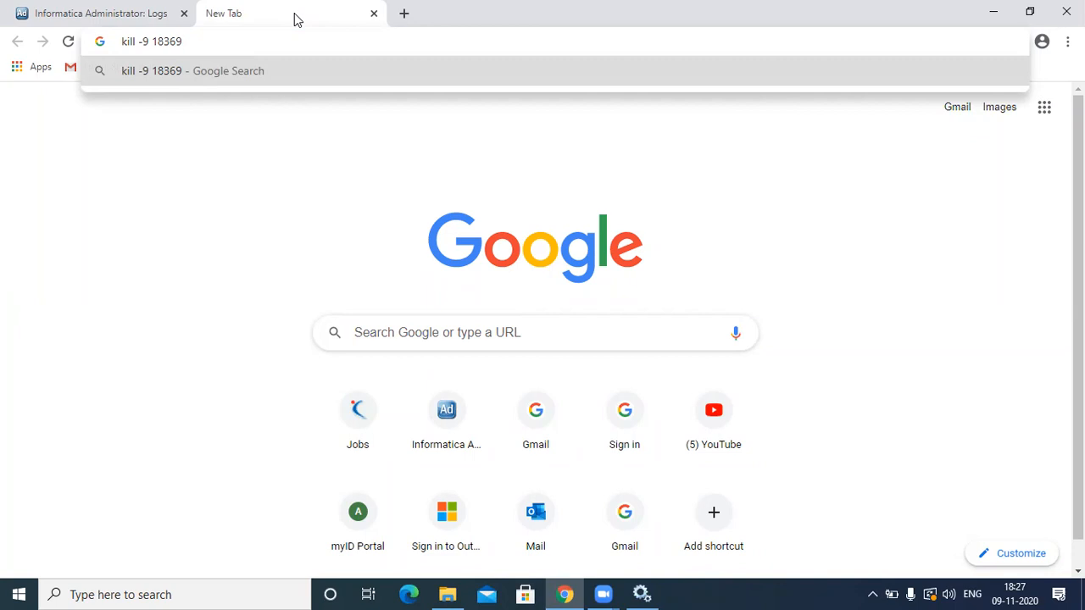
Switch to the Services window and reopen Task Manager with its detailed process list
{"action": "left_click", "coordinate": [642, 593]}
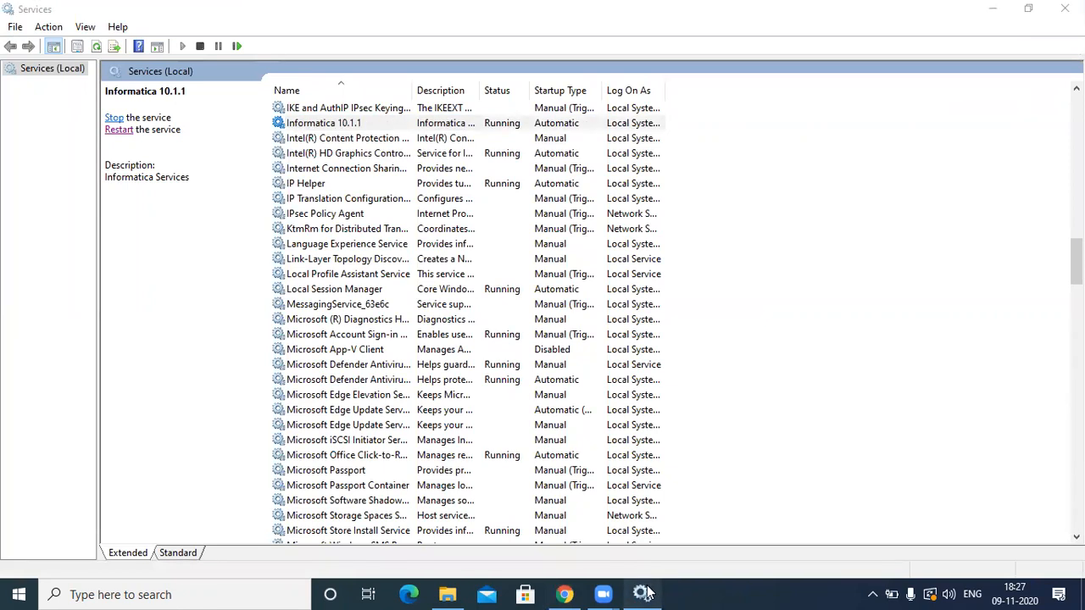
{"action": "left_click", "coordinate": [644, 593]}
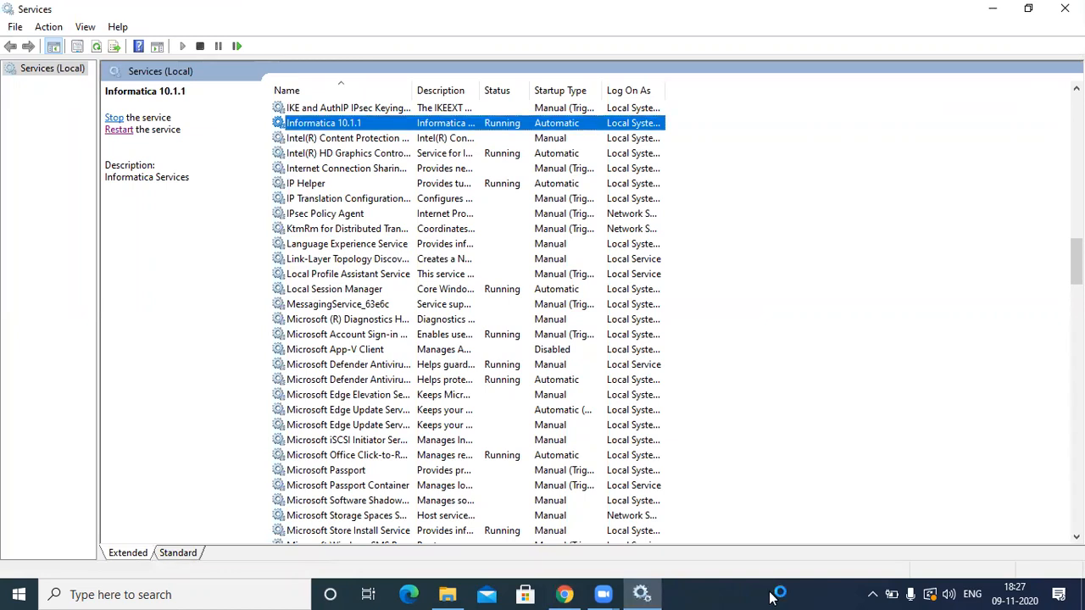
{"action": "key", "text": "ctrl+shift+Escape"}
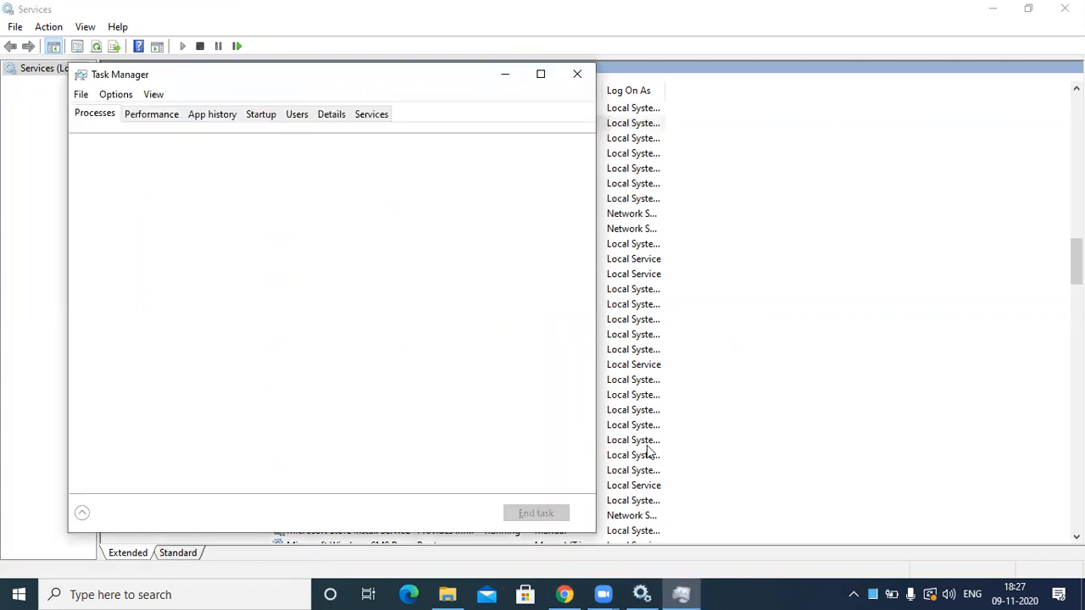
{"action": "left_click", "coordinate": [307, 119]}
{"action": "left_click", "coordinate": [322, 119]}
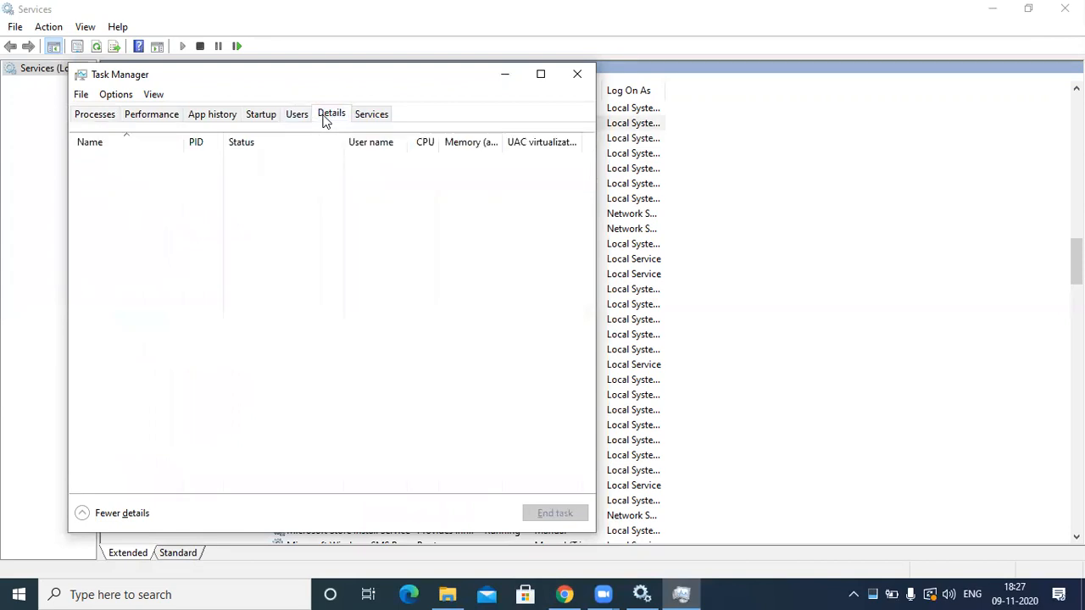
{"action": "left_click", "coordinate": [296, 119]}
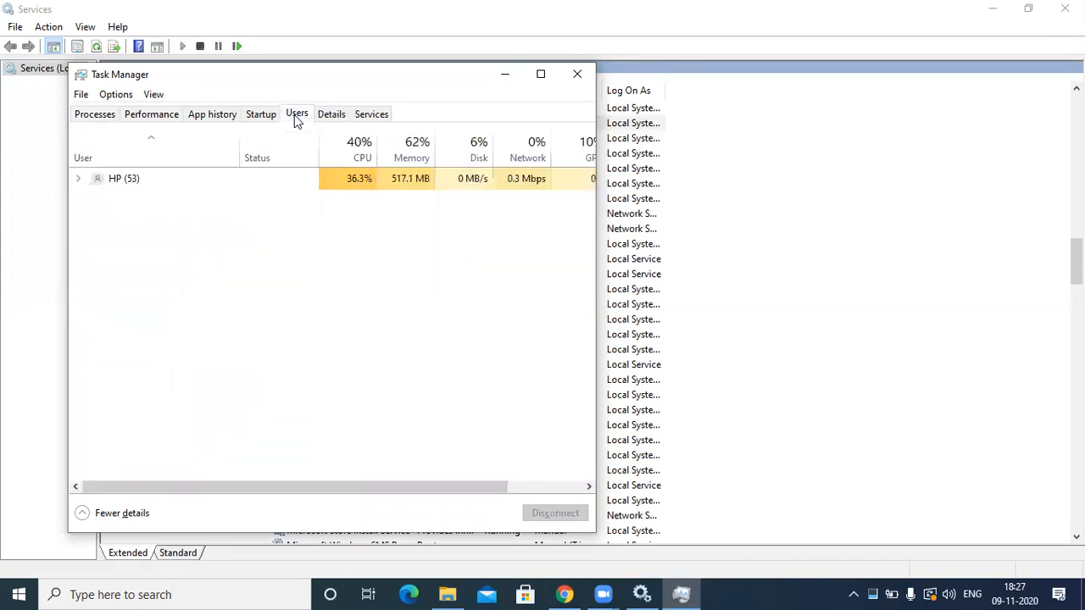
{"action": "left_click", "coordinate": [335, 116]}
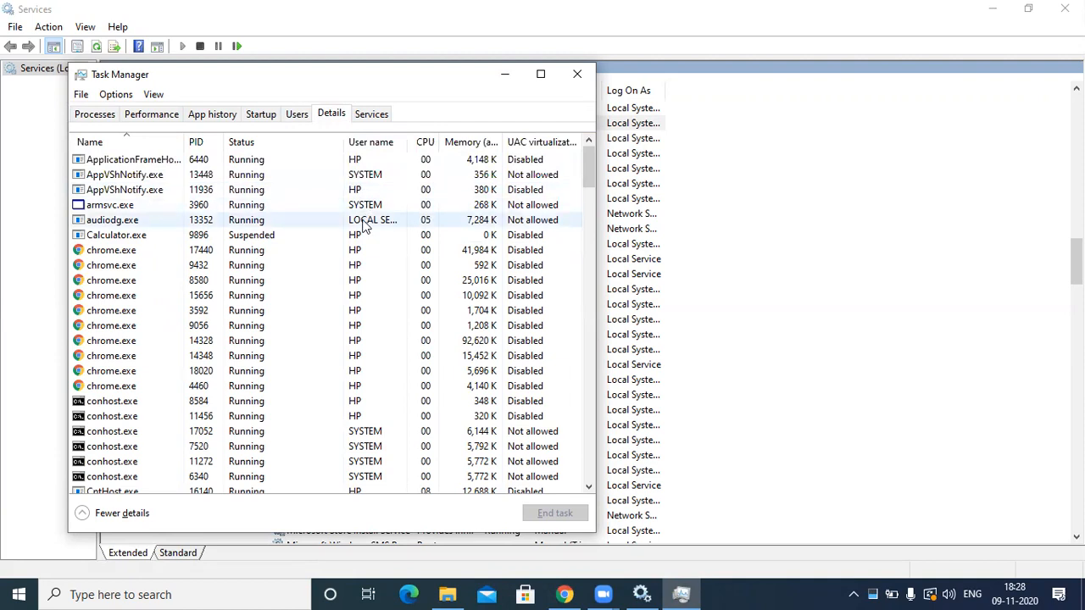
Locate the infasvcs.exe process in Task Manager and examine the PmRepAgent.exe and pmserver.exe entries further down the list
{"action": "left_click", "coordinate": [156, 255]}
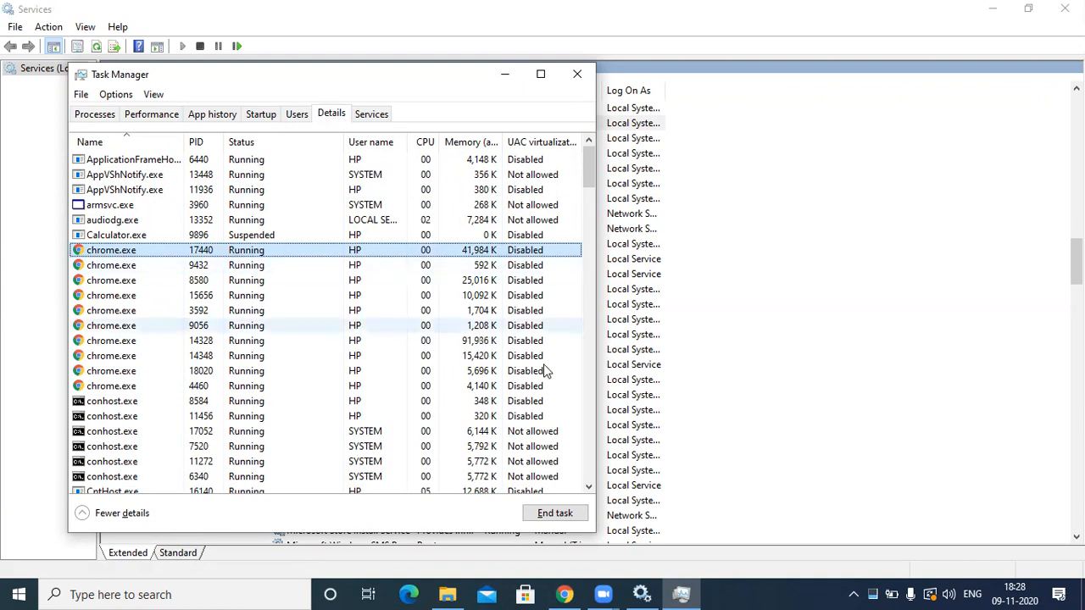
{"action": "left_click_drag", "start_coordinate": [591, 191], "coordinate": [591, 244]}
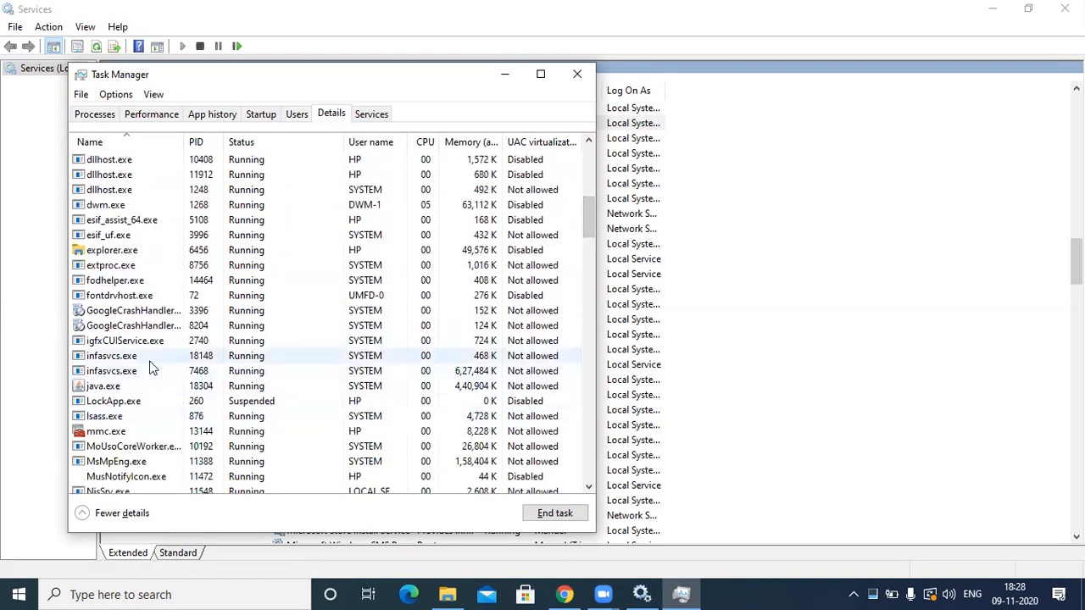
{"action": "left_click", "coordinate": [142, 362]}
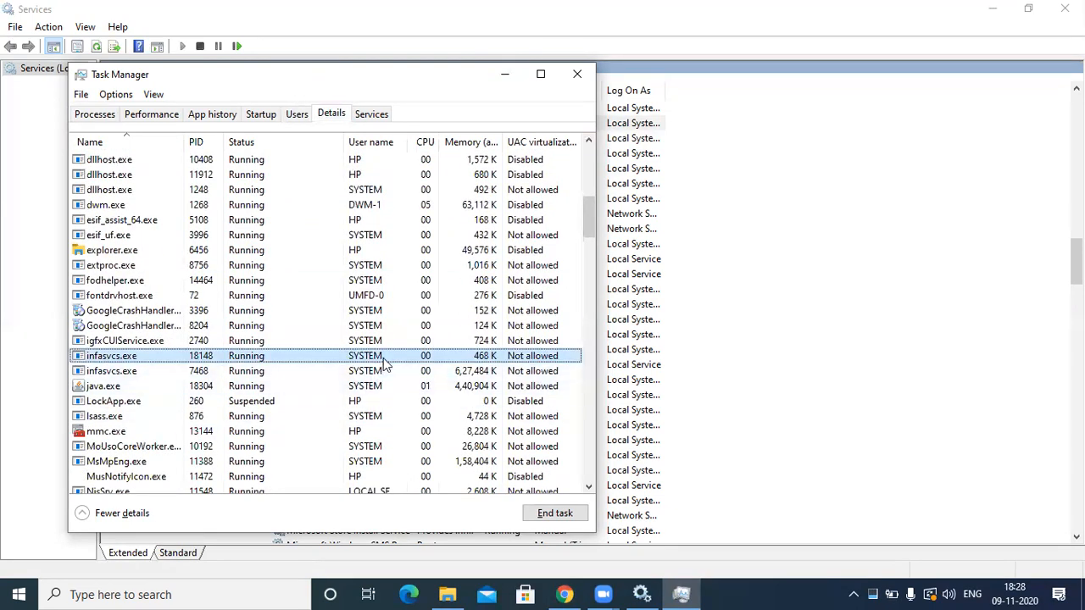
{"action": "left_click_drag", "start_coordinate": [591, 217], "coordinate": [591, 239]}
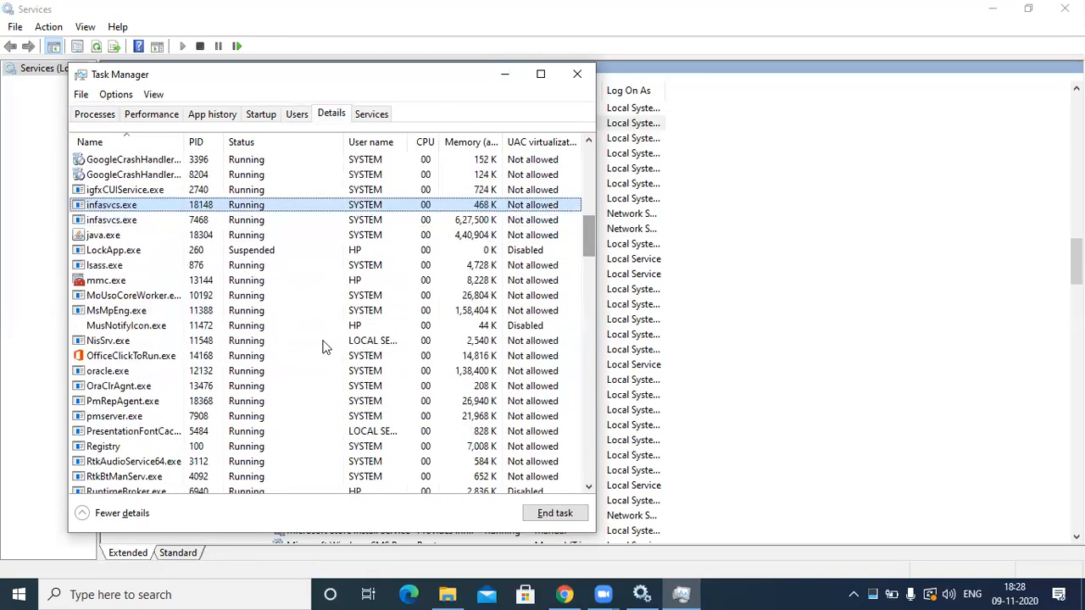
Examine the Task Manager process entries from PmRepAgent.exe down through the svchost.exe group
{"action": "left_click", "coordinate": [133, 405]}
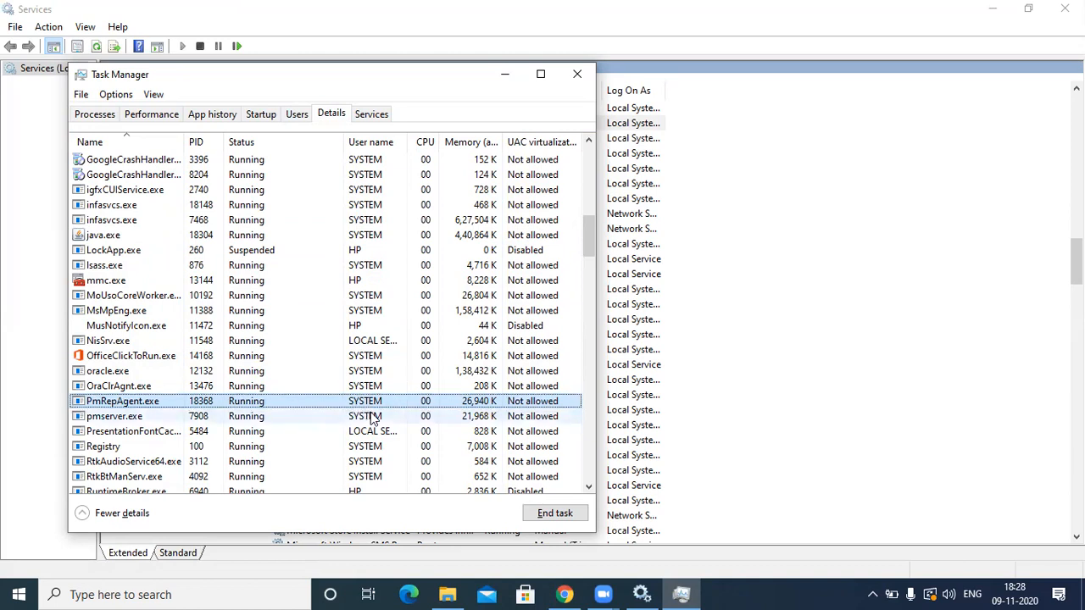
{"action": "left_click", "coordinate": [366, 433]}
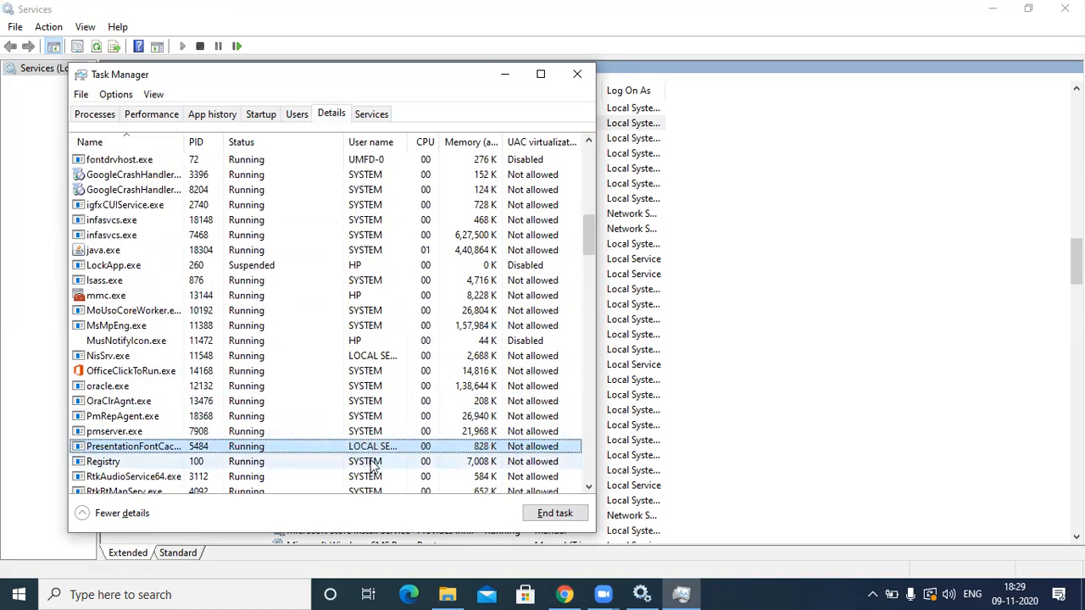
{"action": "left_click", "coordinate": [374, 463]}
{"action": "key", "text": "Down"}
{"action": "key", "text": "Down"}
{"action": "key", "text": "Down"}
{"action": "key", "text": "Down"}
{"action": "key", "text": "Down"}
{"action": "key", "text": "Down"}
{"action": "key", "text": "Down"}
{"action": "key", "text": "Down"}
{"action": "key", "text": "Down"}
{"action": "key", "text": "Down"}
{"action": "key", "text": "Down"}
{"action": "key", "text": "Down"}
{"action": "key", "text": "Down"}
{"action": "key", "text": "Down"}
{"action": "key", "text": "Down"}
{"action": "key", "text": "Down"}
{"action": "key", "text": "Down"}
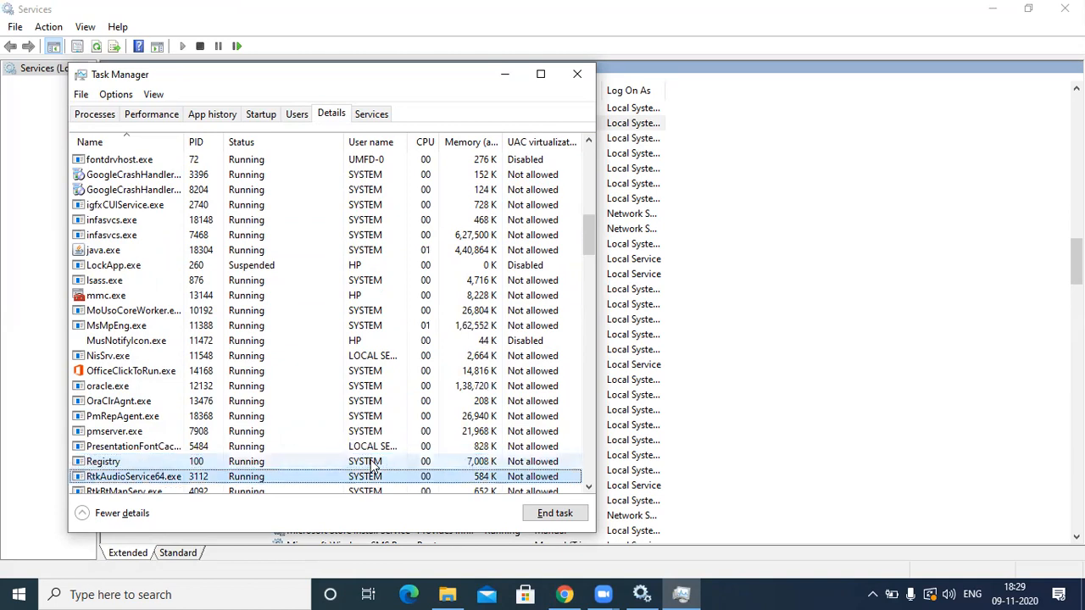
{"action": "key", "text": "Down"}
{"action": "key", "text": "Down"}
{"action": "key", "text": "Down"}
{"action": "key", "text": "Down"}
{"action": "key", "text": "Down"}
{"action": "key", "text": "Down"}
{"action": "key", "text": "Down"}
{"action": "key", "text": "Down"}
{"action": "key", "text": "Down"}
{"action": "key", "text": "Down"}
{"action": "key", "text": "Down"}
{"action": "key", "text": "Down"}
{"action": "key", "text": "Down"}
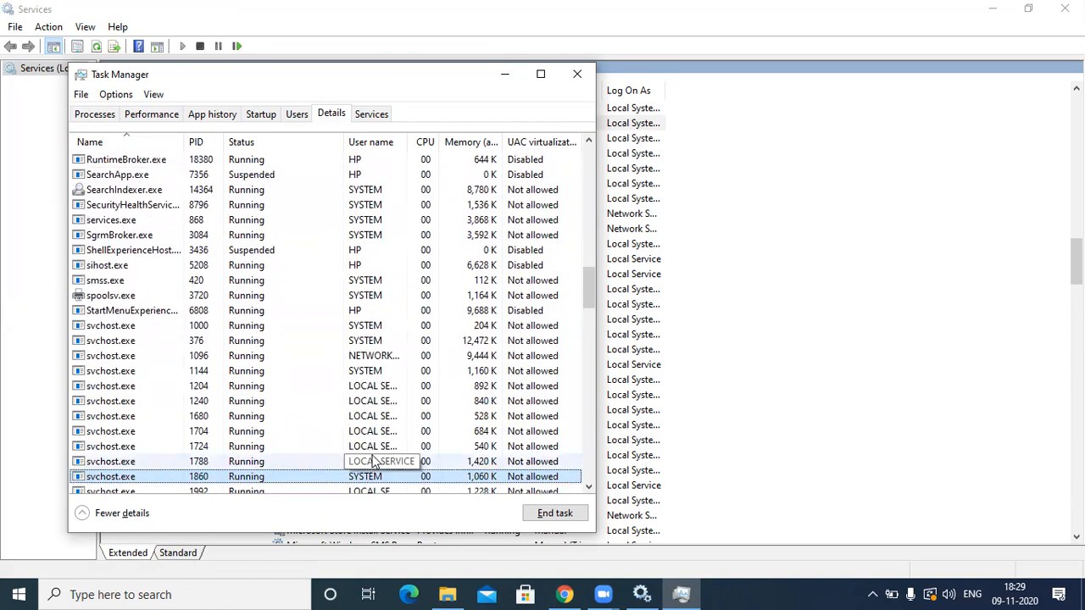
End the svchost.exe process with PID 1788, confirming the termination, and close Task Manager
{"action": "left_click", "coordinate": [374, 463]}
{"action": "left_click", "coordinate": [567, 514]}
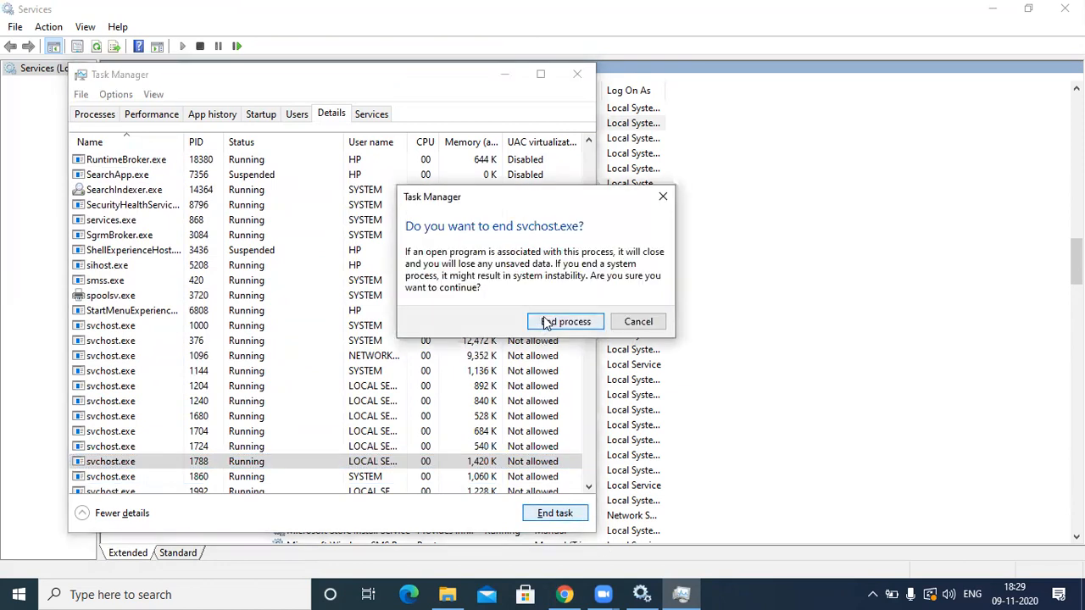
{"action": "left_click", "coordinate": [547, 322]}
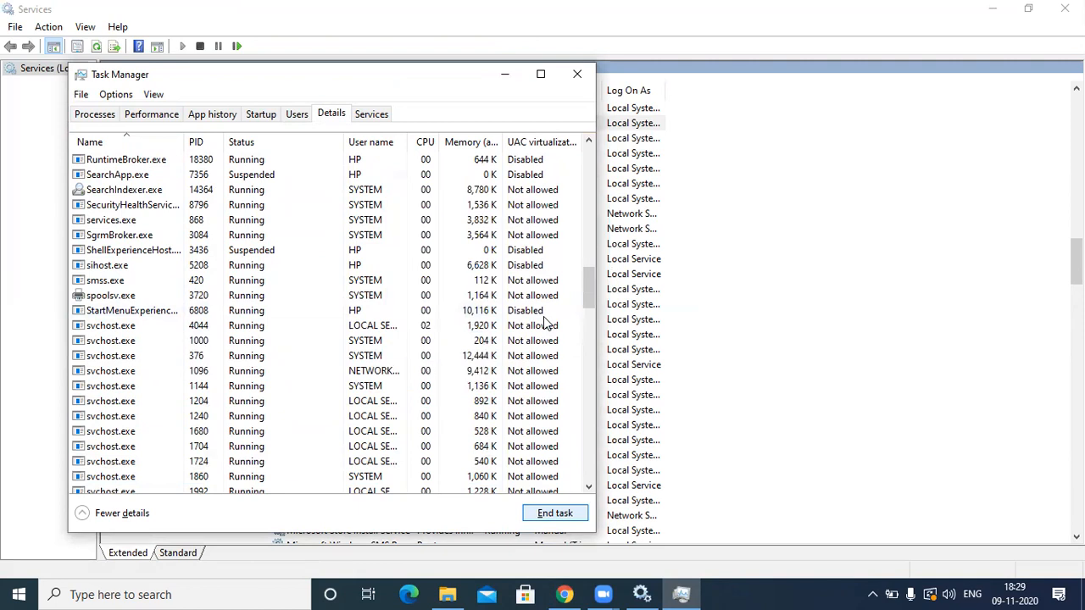
{"action": "left_click", "coordinate": [578, 76]}
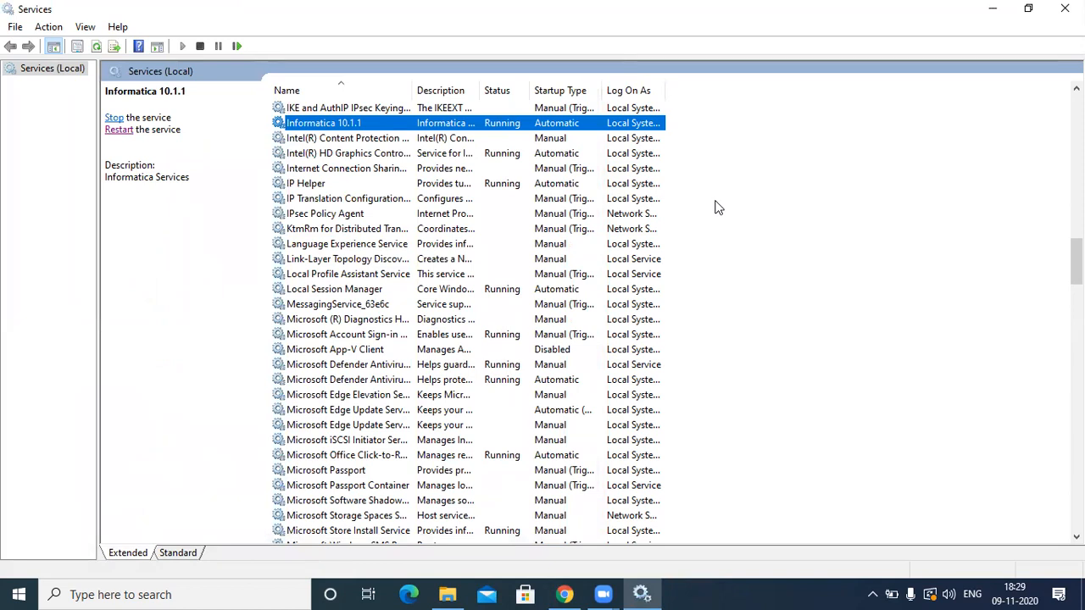
Switch to Chrome, erase the example kill command from the address bar and close the new tab
{"action": "left_click", "coordinate": [565, 593]}
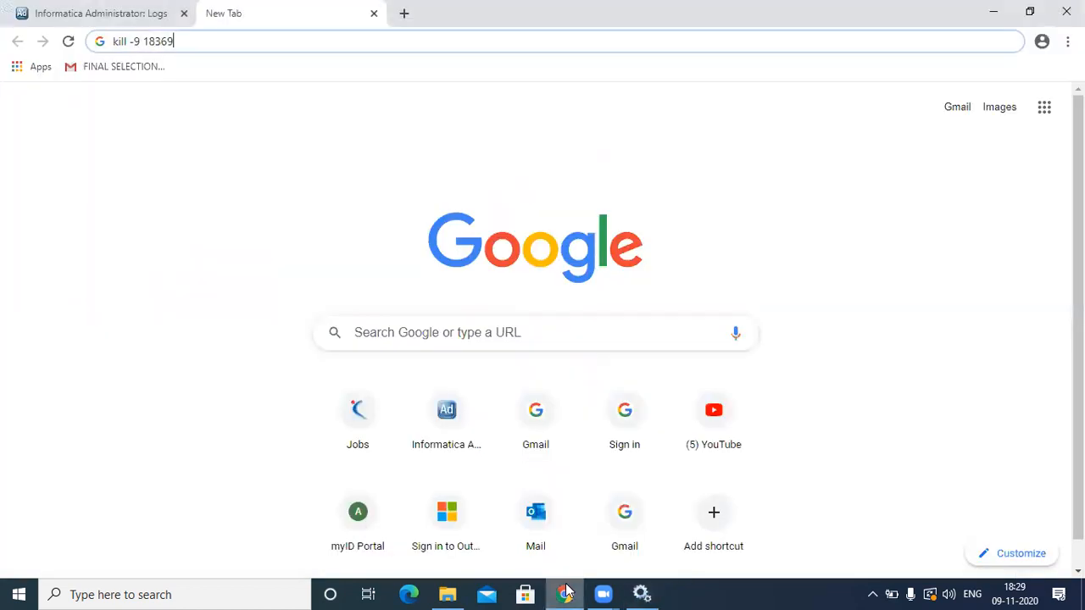
{"action": "key", "text": "BackSpace"}
{"action": "key", "text": "BackSpace"}
{"action": "key", "text": "BackSpace"}
{"action": "key", "text": "BackSpace"}
{"action": "key", "text": "BackSpace"}
{"action": "key", "text": "BackSpace"}
{"action": "key", "text": "BackSpace"}
{"action": "key", "text": "BackSpace"}
{"action": "key", "text": "BackSpace"}
{"action": "key", "text": "BackSpace"}
{"action": "key", "text": "BackSpace"}
{"action": "key", "text": "BackSpace"}
{"action": "key", "text": "BackSpace"}
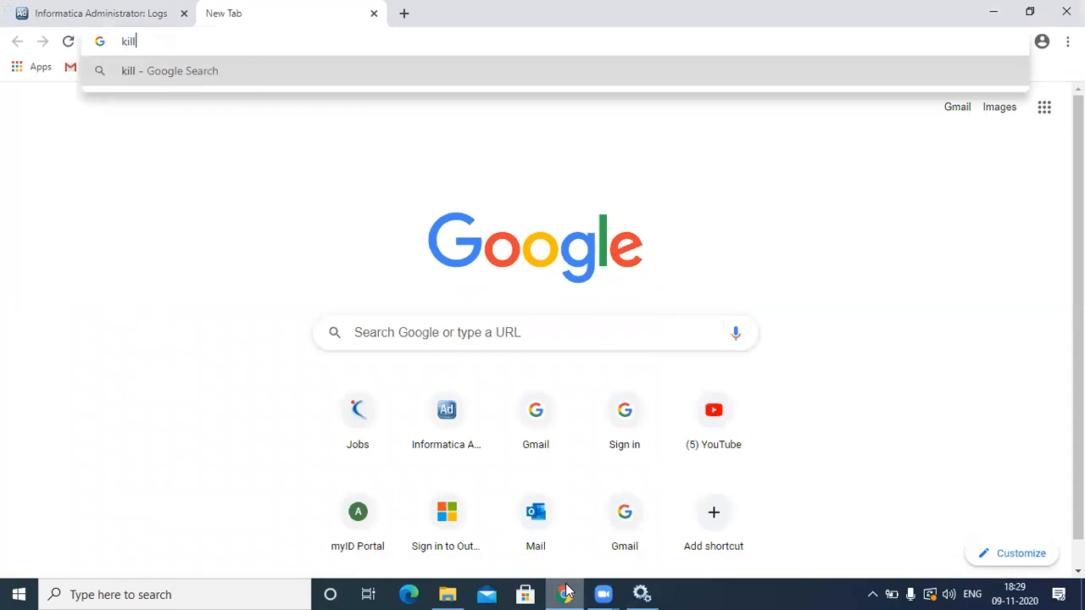
{"action": "left_click", "coordinate": [373, 13]}
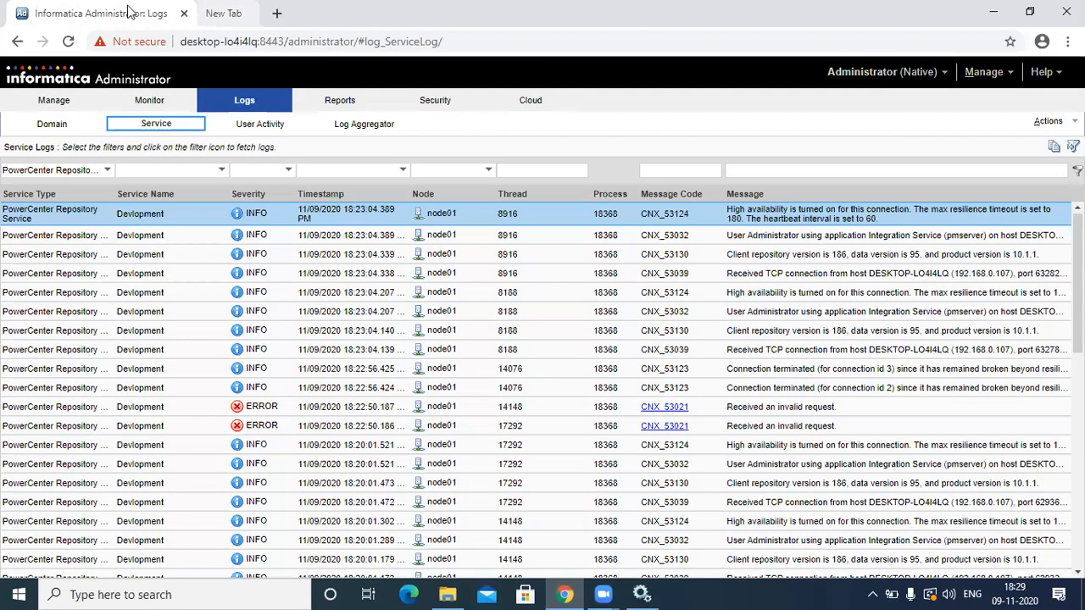
Check the domain logs, and review the properties of the Devlopment repository service and the IS_DEV integration service under Services and Nodes
{"action": "left_click", "coordinate": [52, 123]}
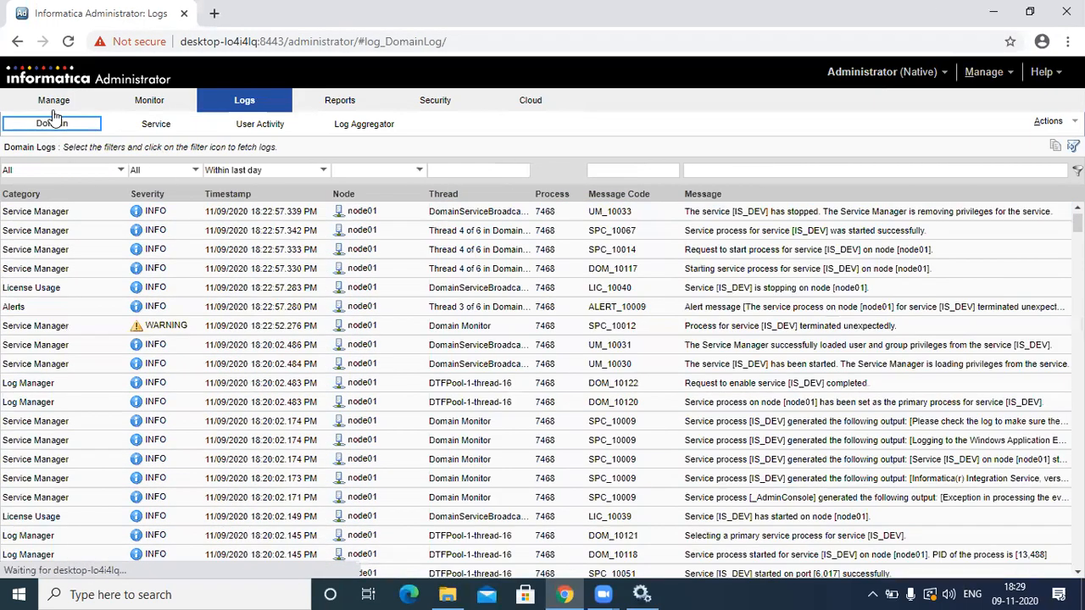
{"action": "left_click", "coordinate": [53, 106]}
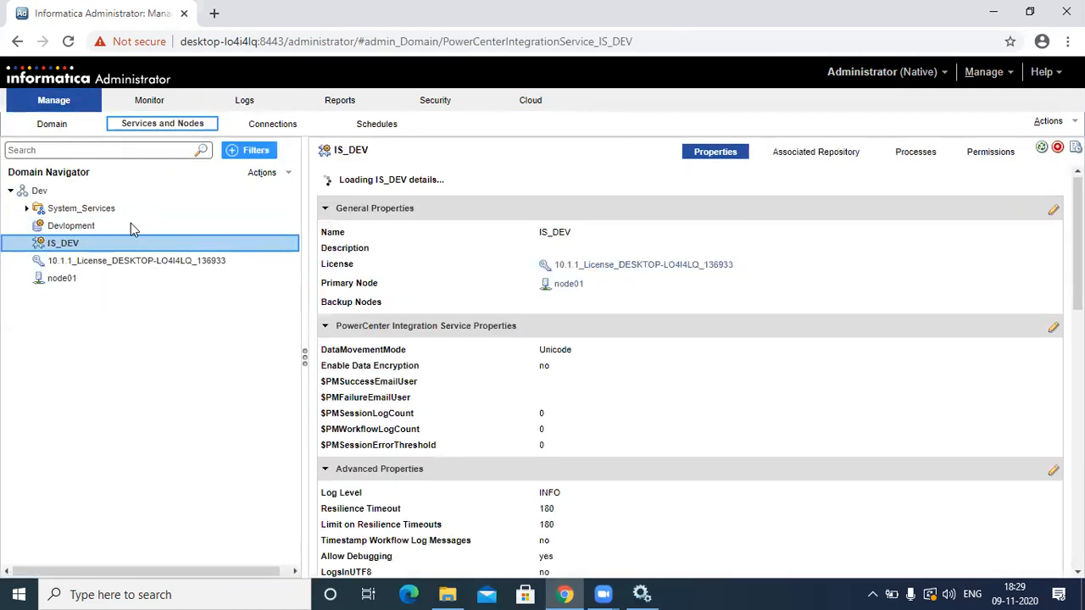
{"action": "left_click", "coordinate": [130, 226]}
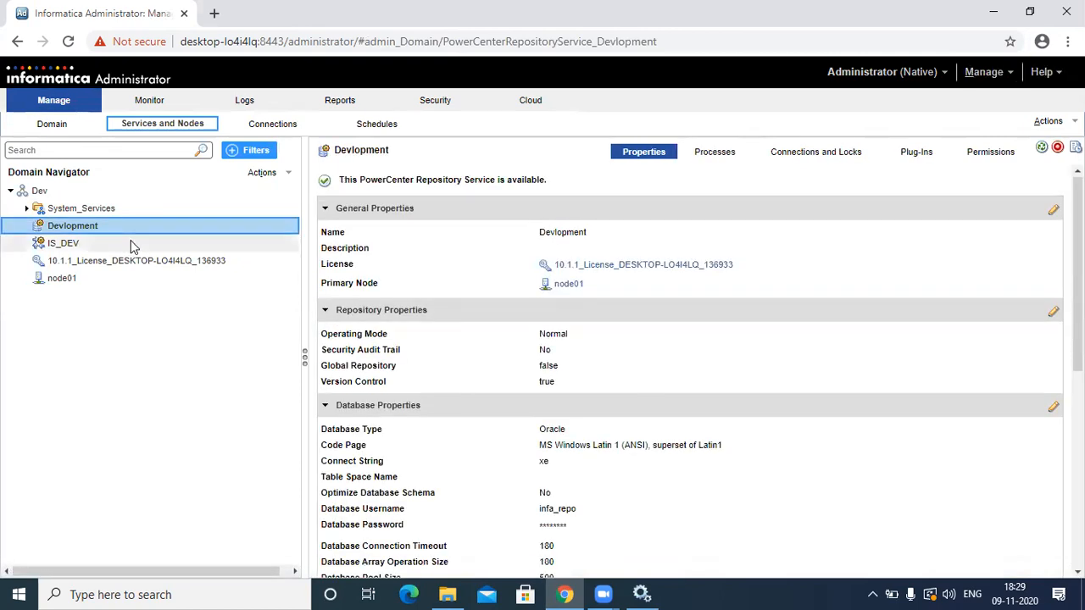
{"action": "left_click", "coordinate": [130, 243]}
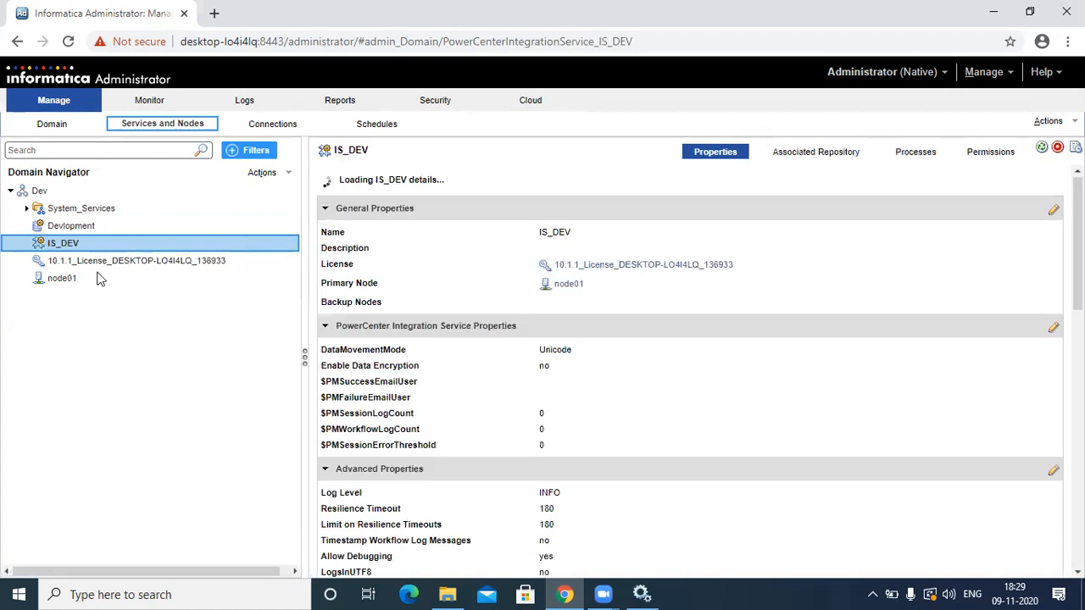
{"action": "left_click", "coordinate": [110, 230]}
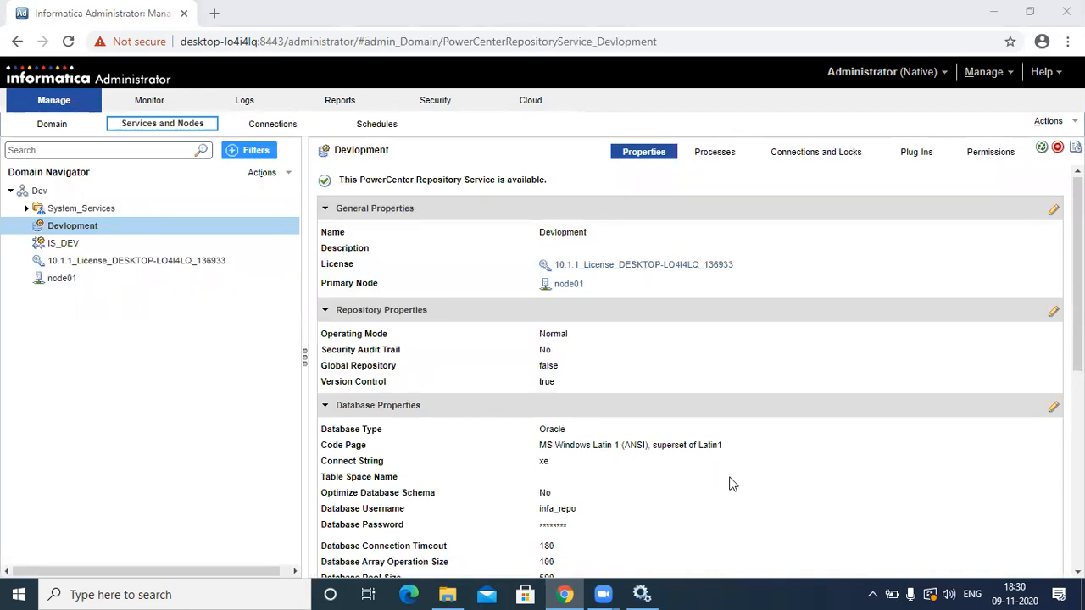
{"action": "left_click", "coordinate": [772, 512]}
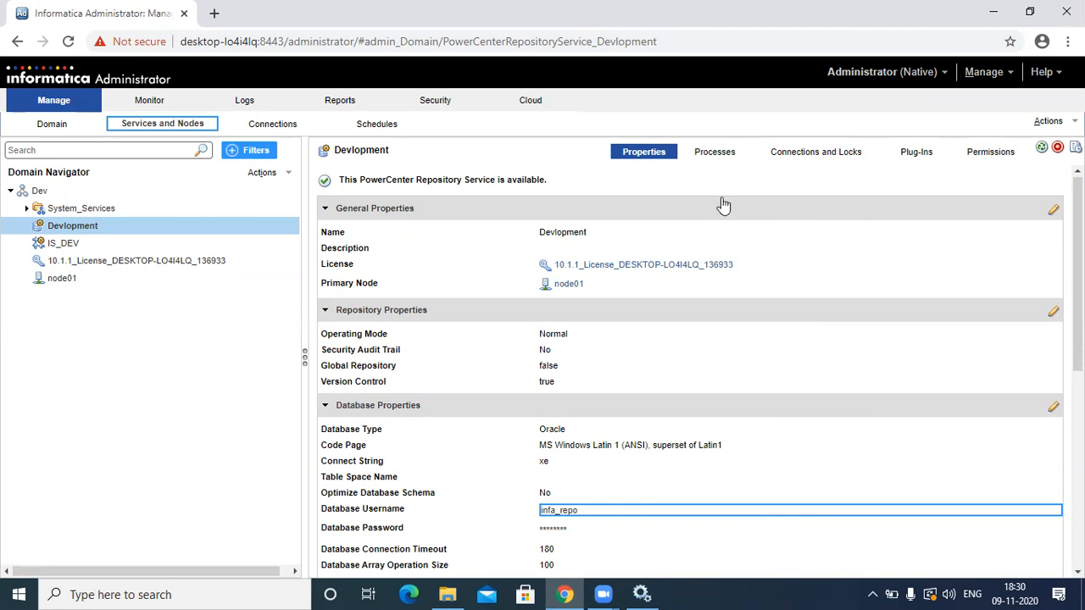
{"action": "left_click", "coordinate": [155, 246]}
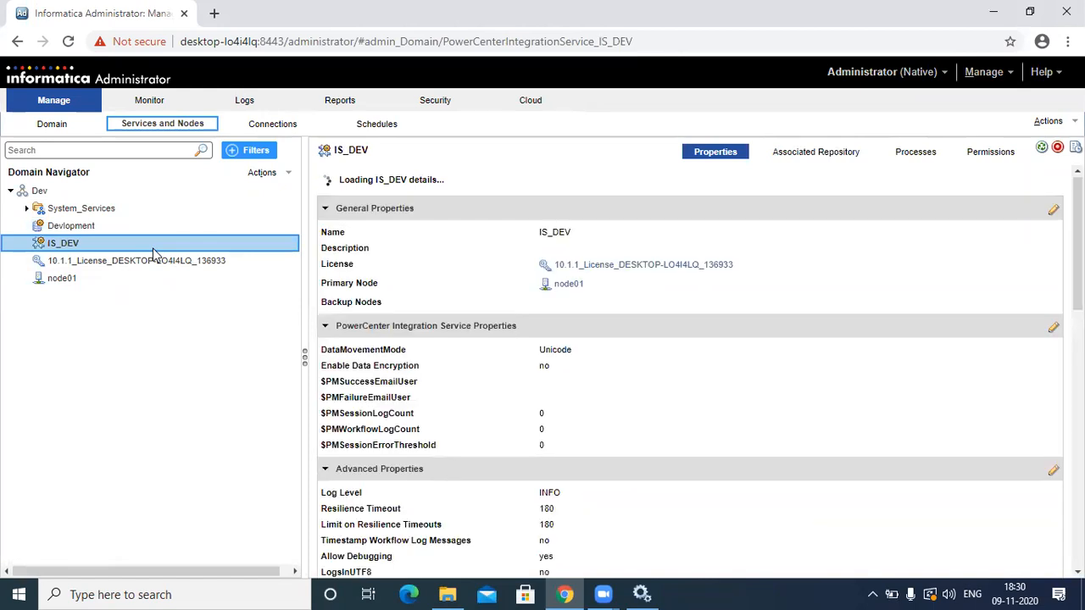
Inspect the expiry date and validity period in the properties of the 10.1.1 license
{"action": "left_click", "coordinate": [155, 265]}
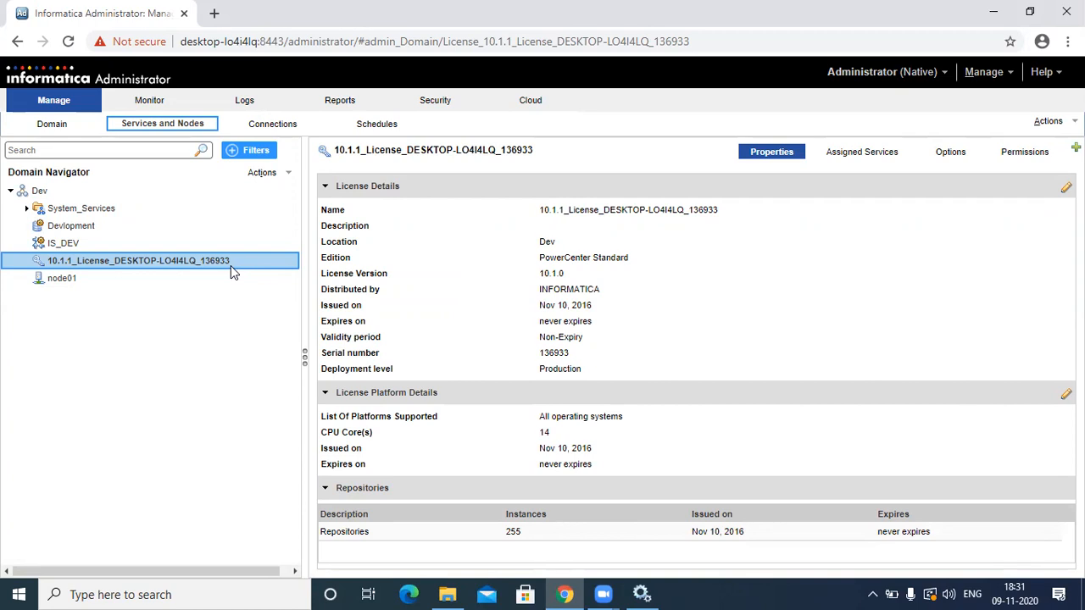
{"action": "left_click", "coordinate": [558, 327]}
{"action": "triple_click", "coordinate": [558, 327]}
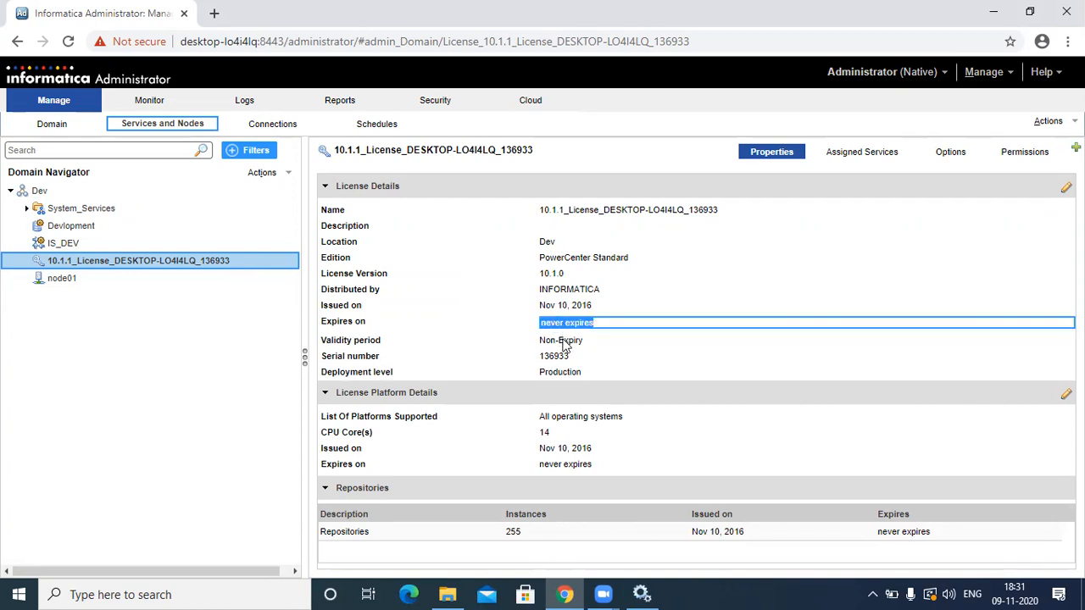
{"action": "left_click", "coordinate": [563, 343]}
{"action": "triple_click", "coordinate": [563, 343]}
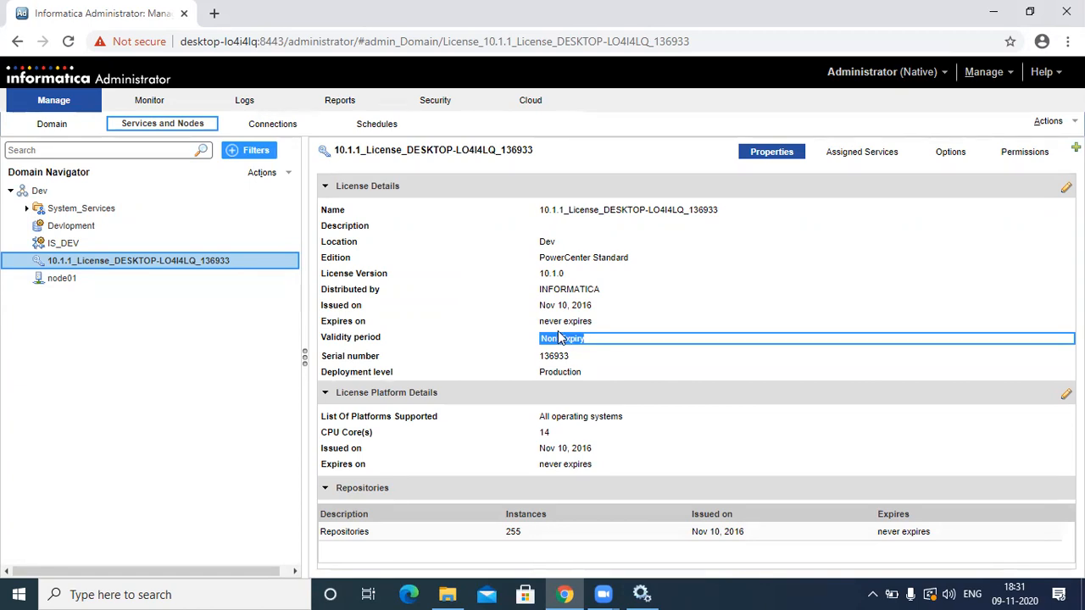
{"action": "left_click", "coordinate": [558, 327]}
{"action": "triple_click", "coordinate": [559, 328]}
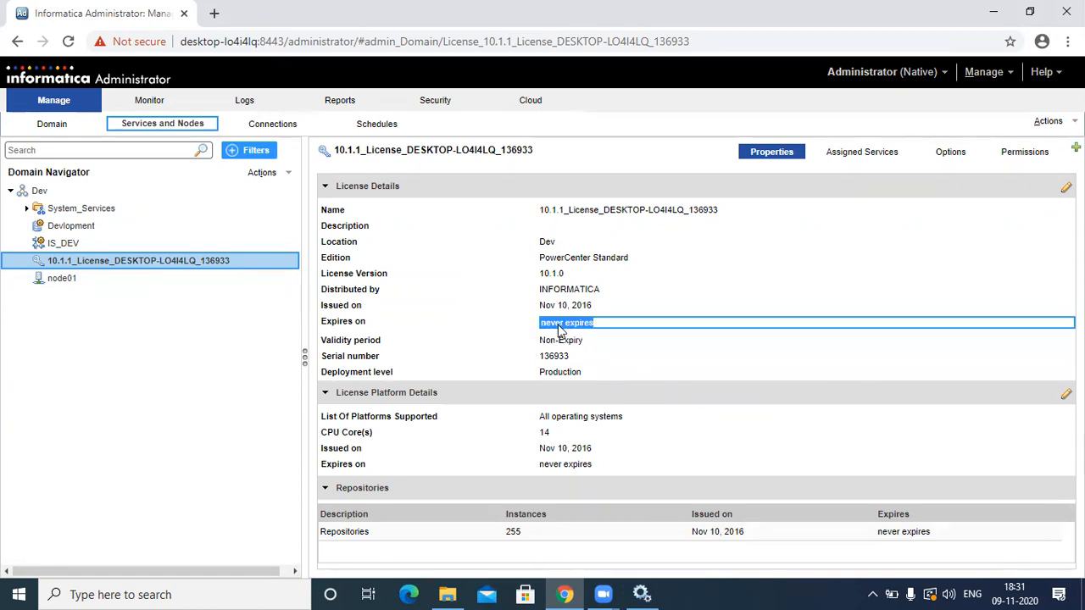
{"action": "left_click", "coordinate": [558, 342]}
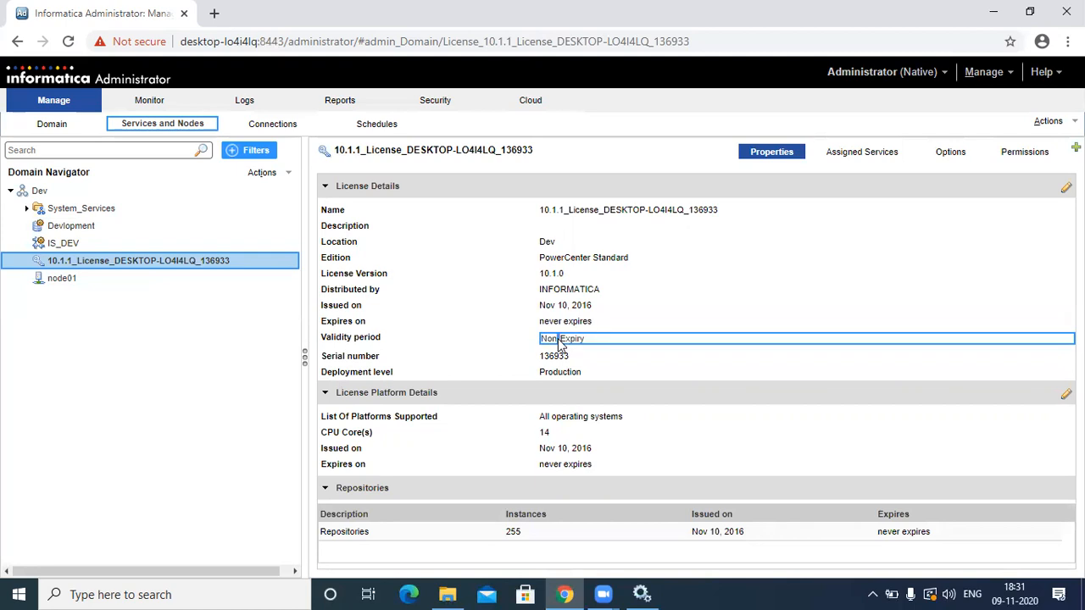
{"action": "triple_click", "coordinate": [559, 340]}
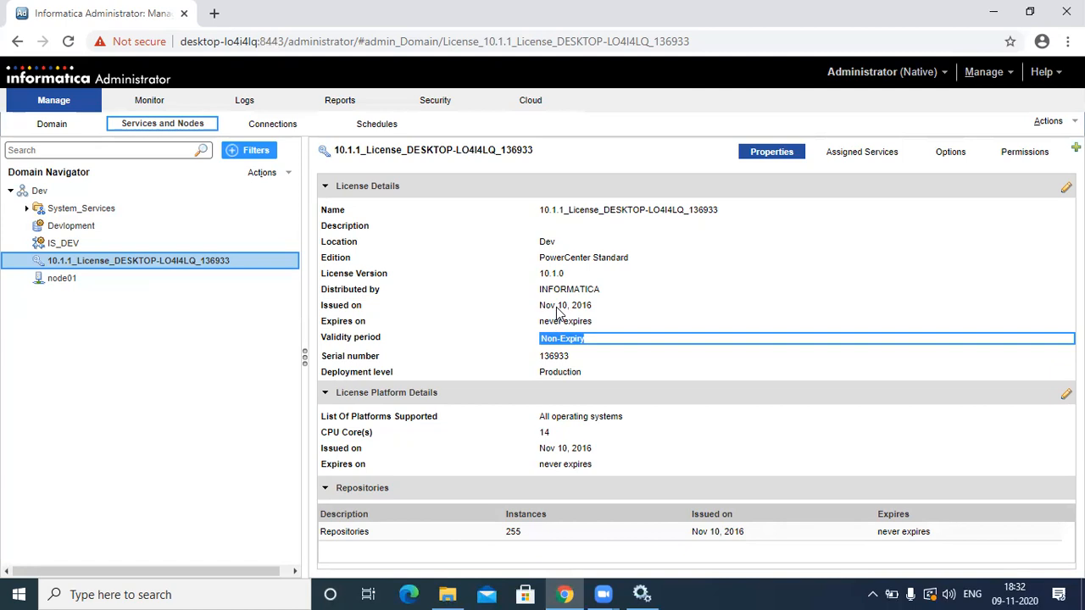
{"action": "left_click", "coordinate": [191, 267]}
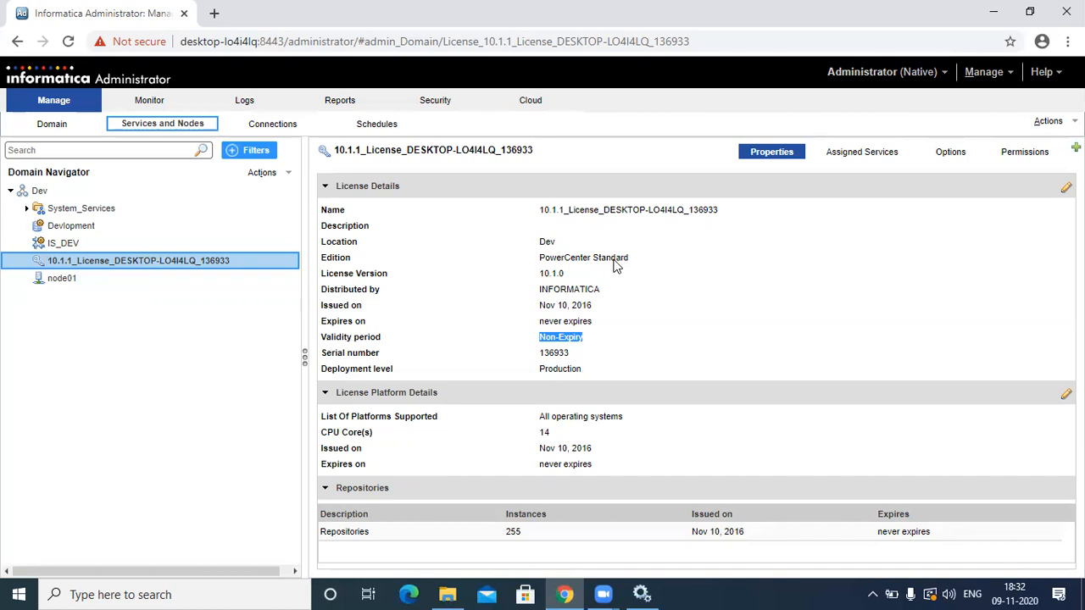
Review the license's assigned services, options and properties, and compare them with the license reference in the IS_DEV properties
{"action": "left_click", "coordinate": [854, 164]}
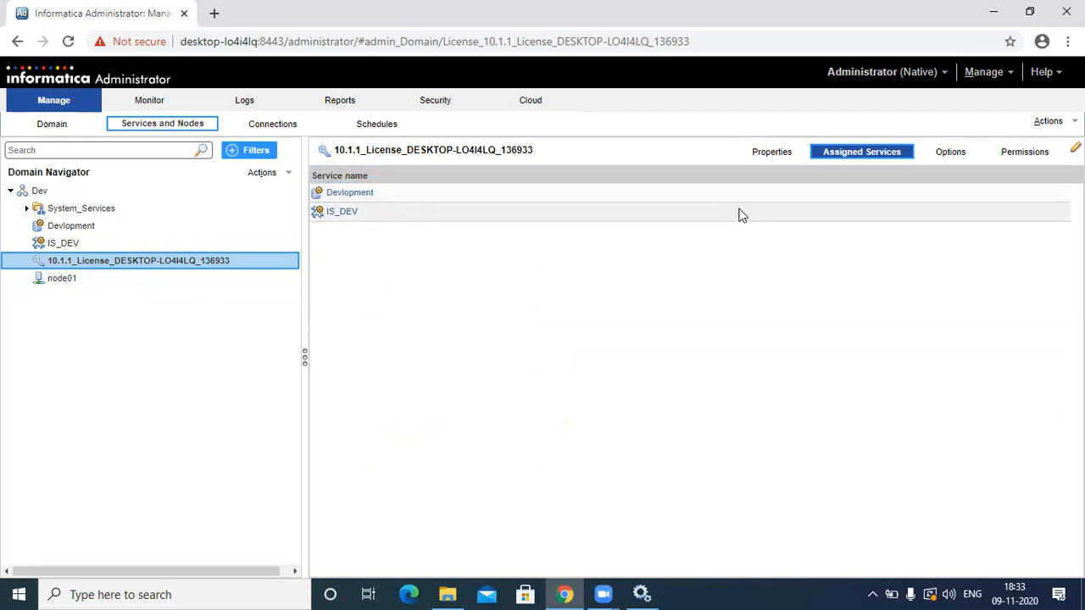
{"action": "left_click", "coordinate": [947, 156]}
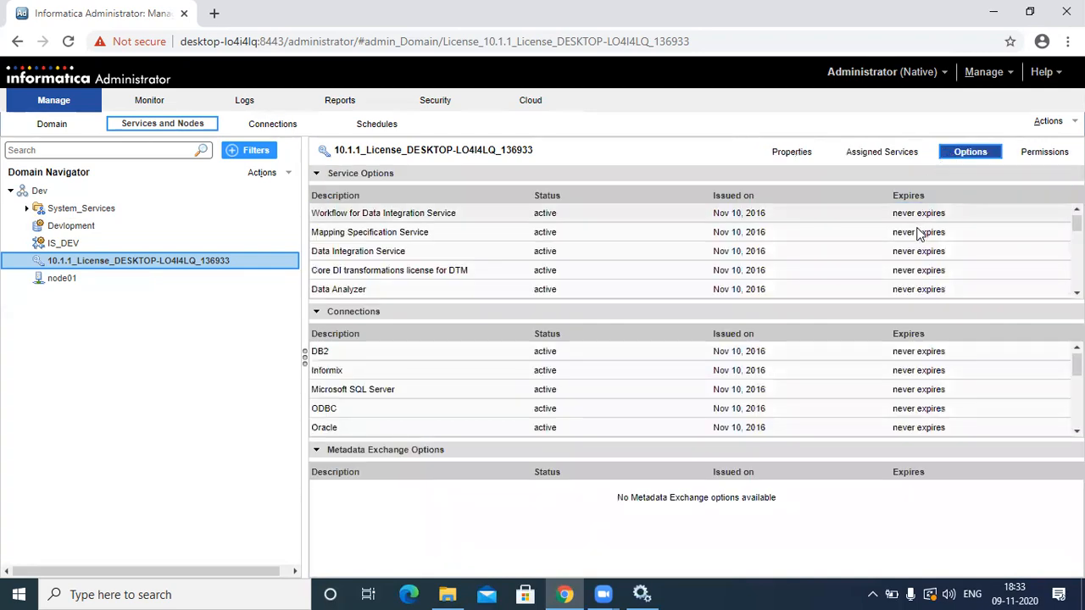
{"action": "left_click", "coordinate": [797, 154]}
{"action": "left_click", "coordinate": [862, 162]}
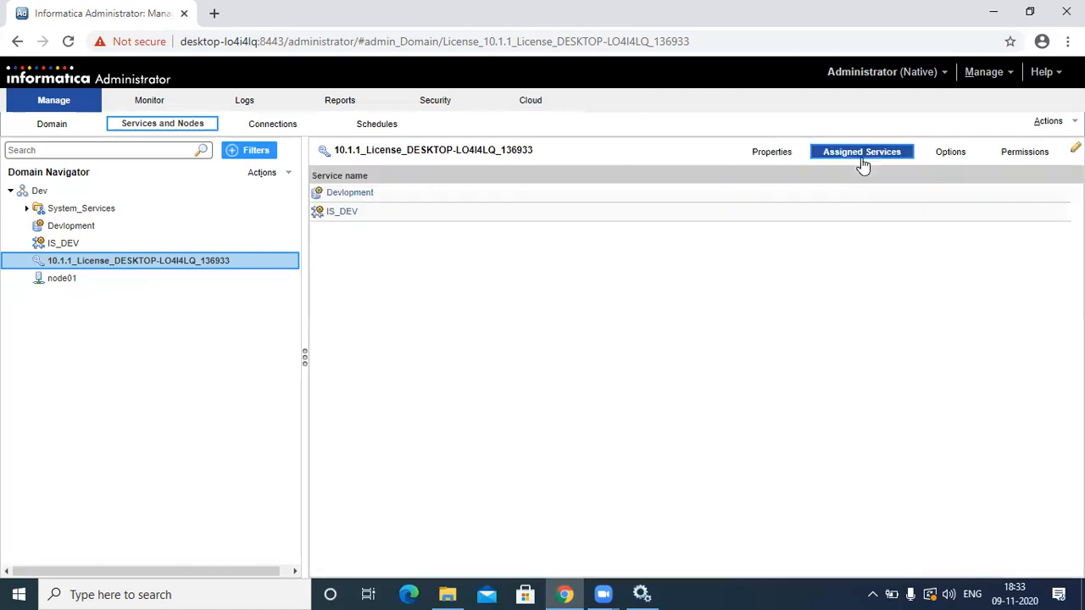
{"action": "left_click", "coordinate": [765, 161]}
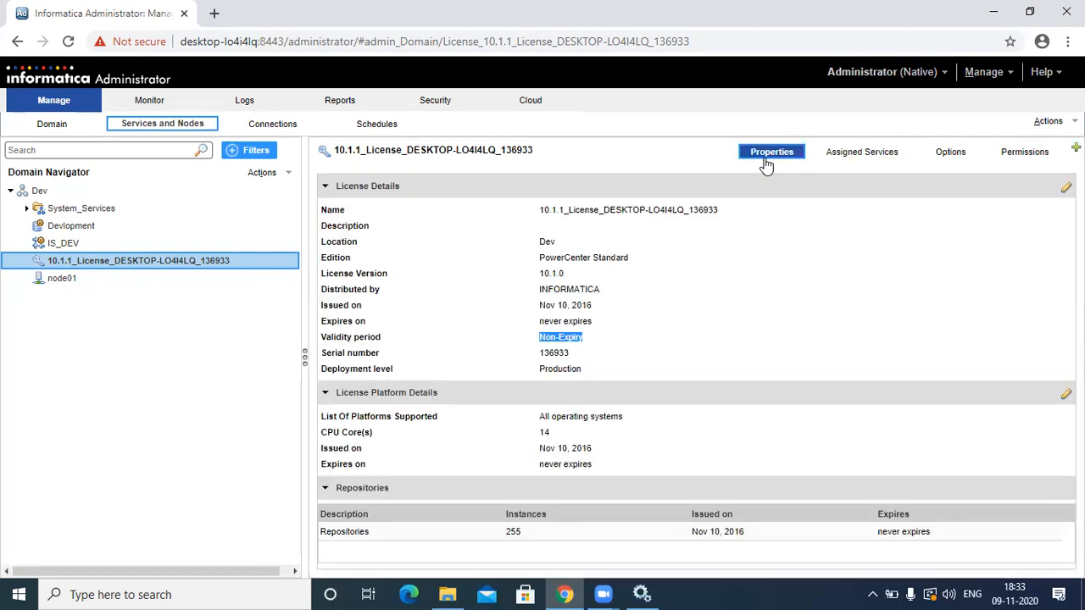
{"action": "left_click", "coordinate": [172, 248]}
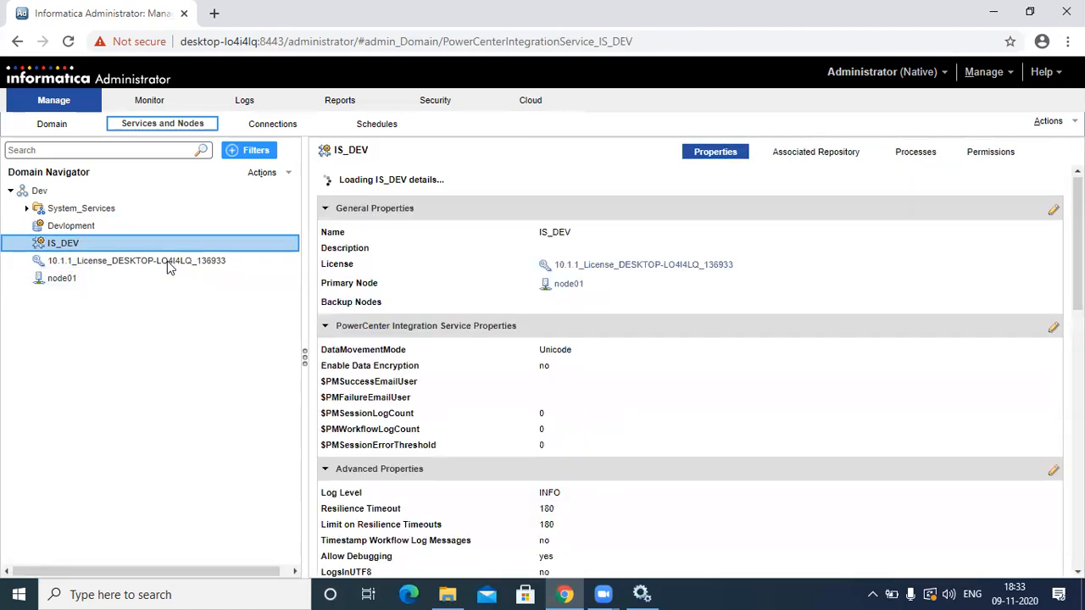
{"action": "left_click", "coordinate": [169, 264]}
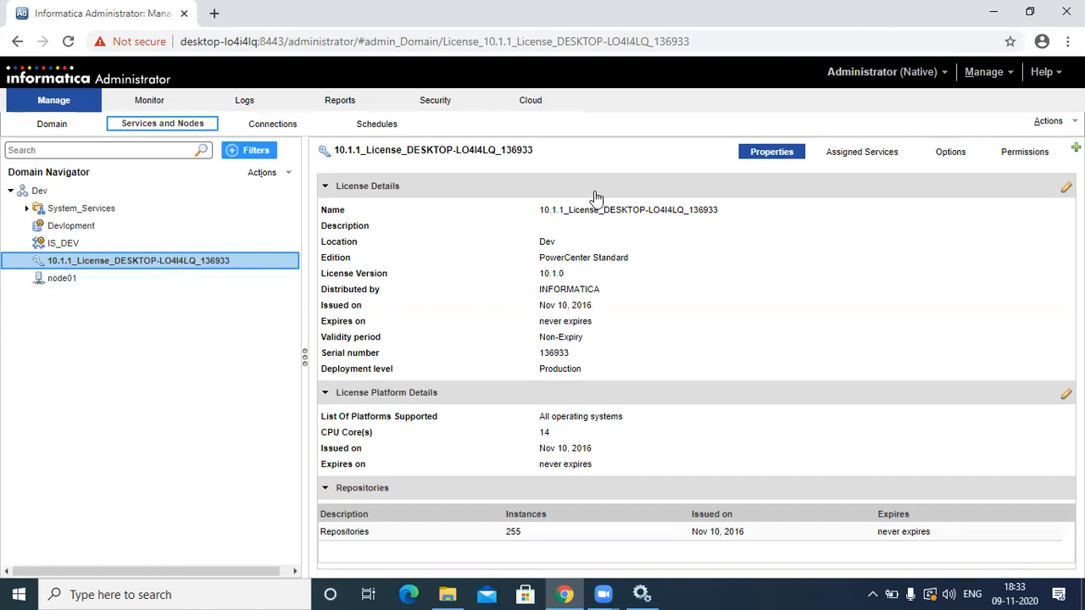
Try to unassign all services from the license, and cancel the assigned services edit
{"action": "left_click", "coordinate": [851, 161]}
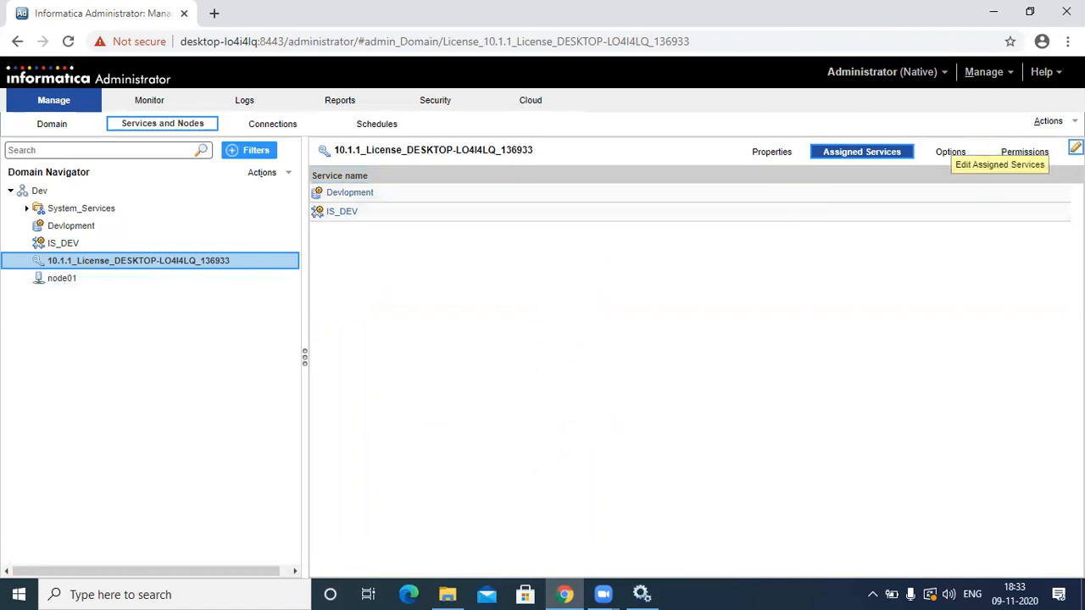
{"action": "left_click", "coordinate": [1075, 148]}
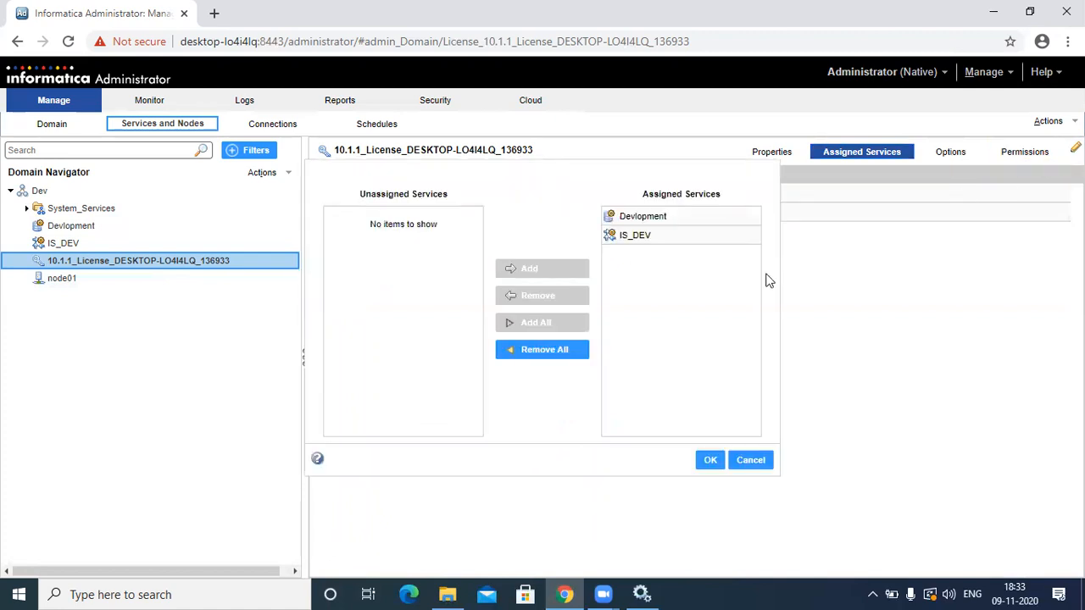
{"action": "left_click", "coordinate": [551, 350]}
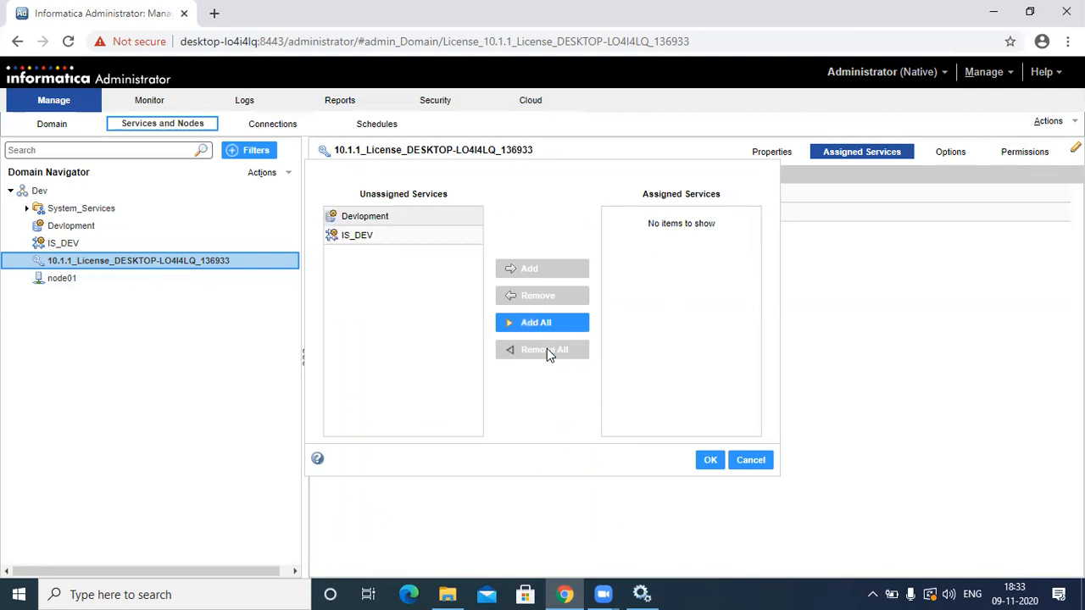
{"action": "left_click", "coordinate": [711, 460]}
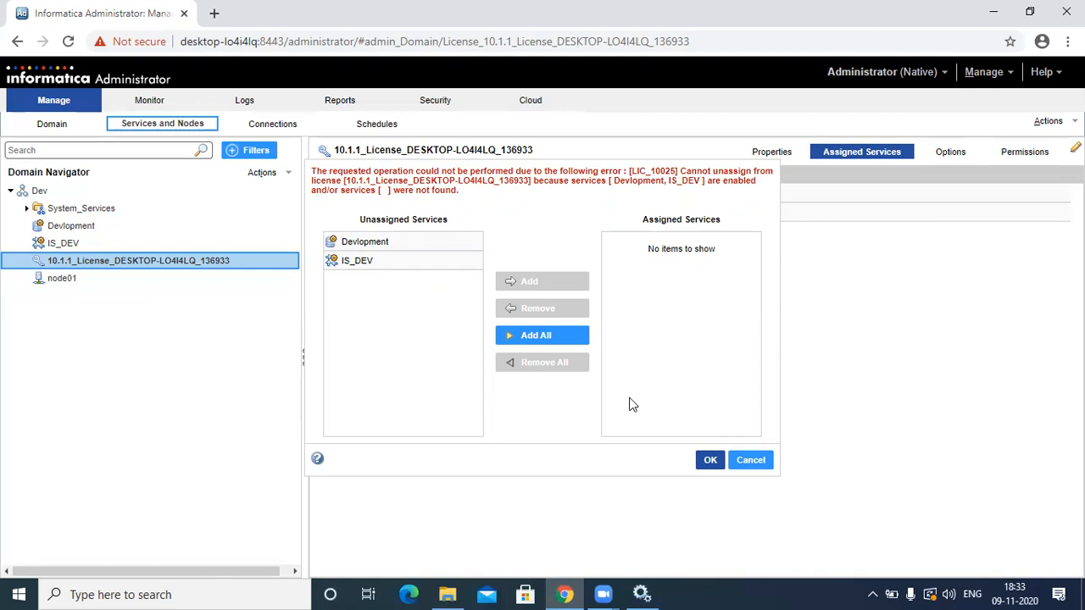
{"action": "left_click", "coordinate": [746, 467]}
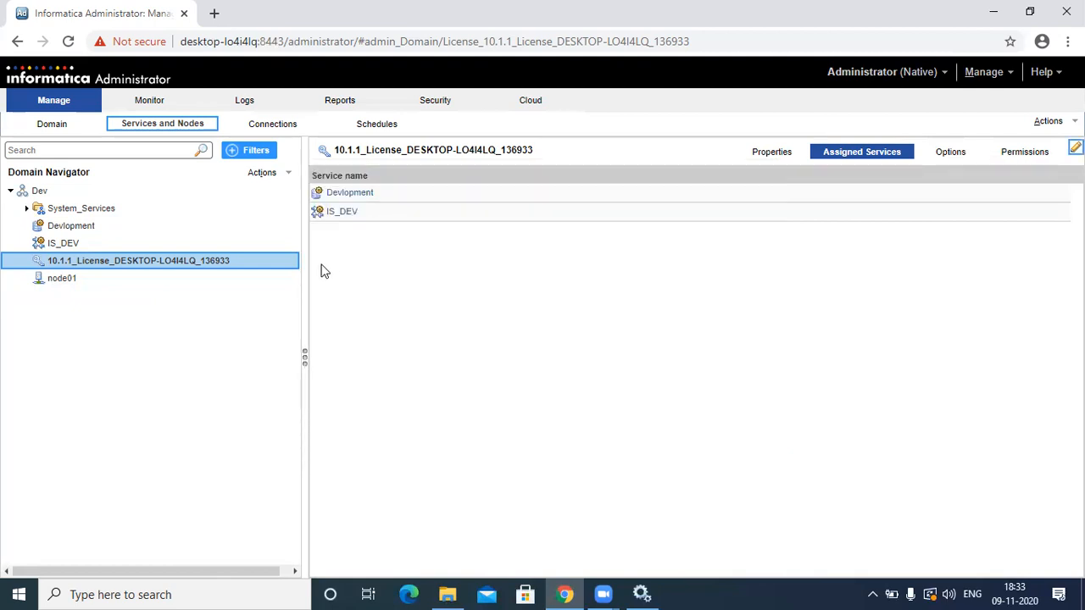
Disable the IS_DEV integration service in Abort mode with the Planned disable type, and check its status
{"action": "left_click", "coordinate": [119, 225]}
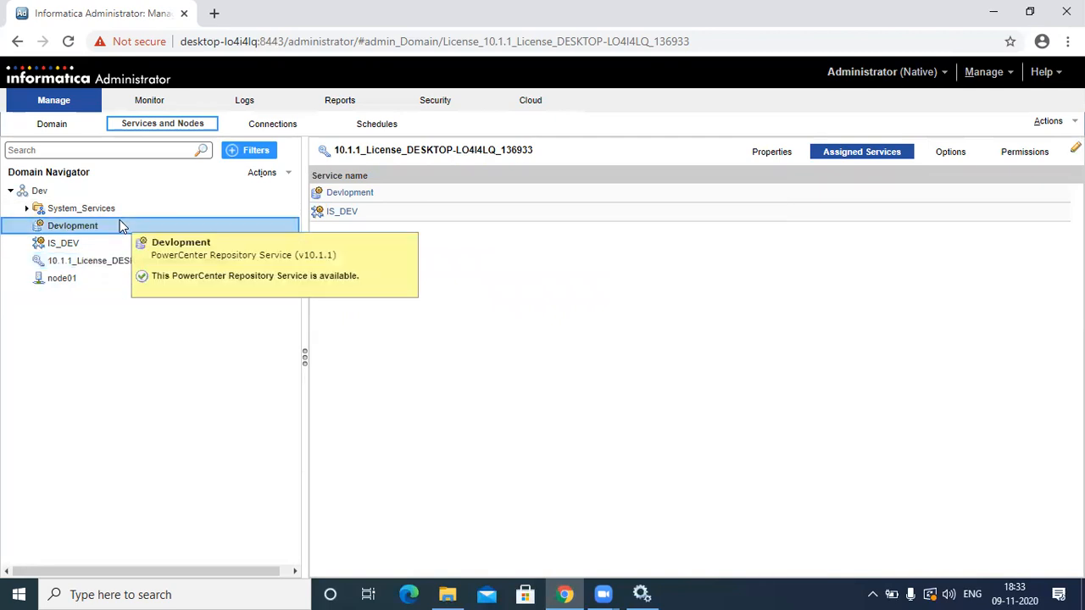
{"action": "left_click", "coordinate": [69, 245]}
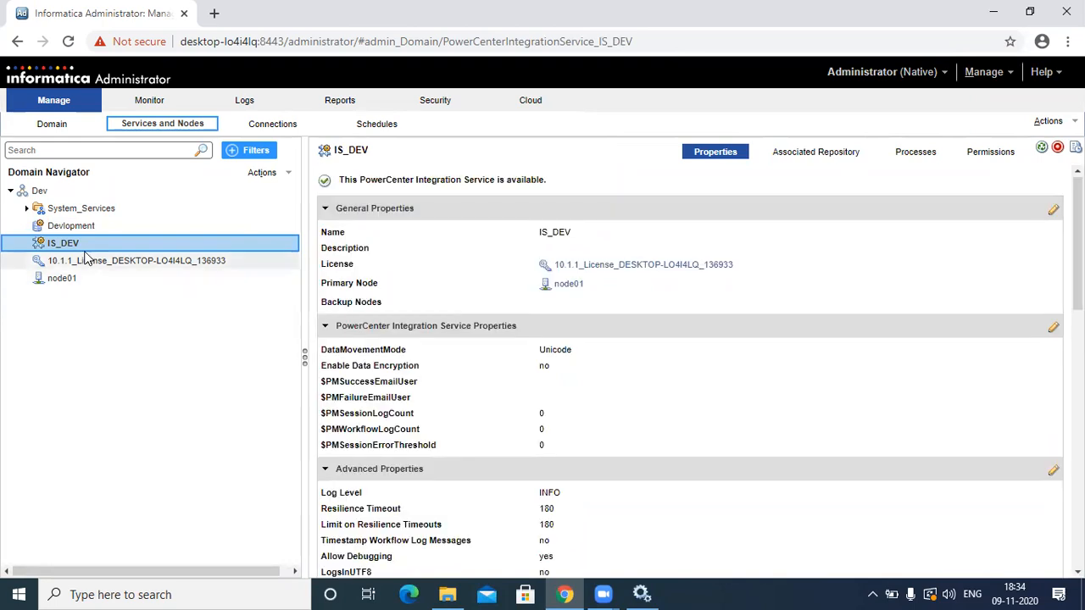
{"action": "mouse_move", "coordinate": [116, 244]}
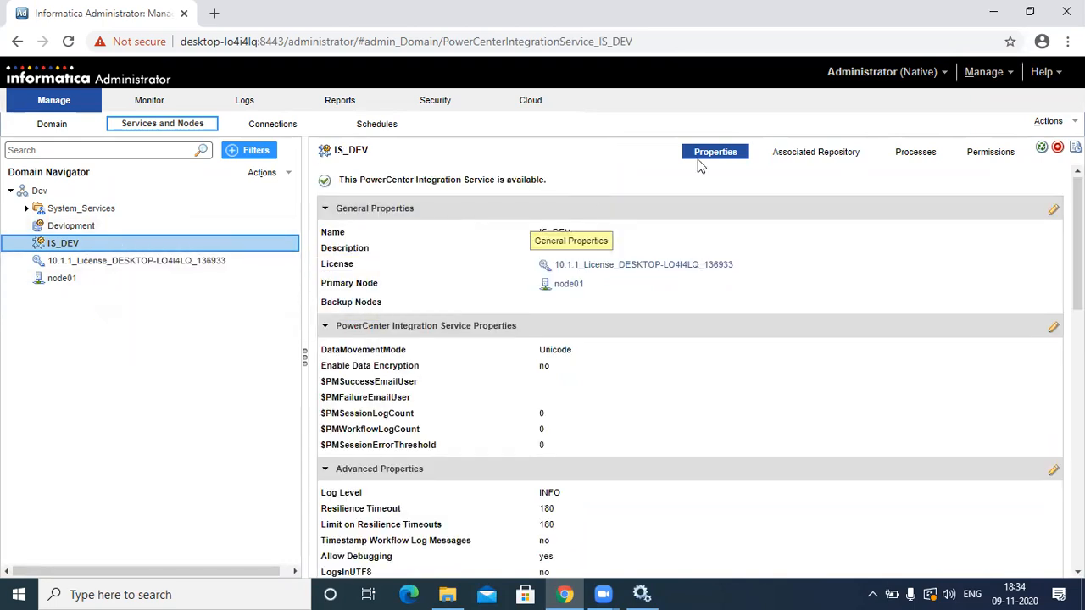
{"action": "left_click", "coordinate": [1058, 150]}
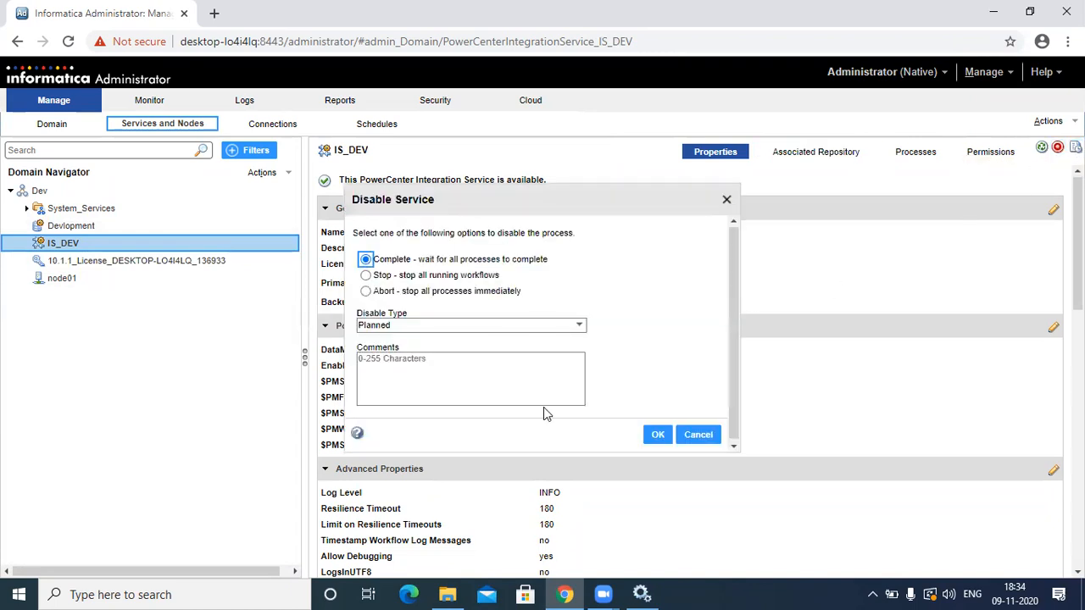
{"action": "left_click", "coordinate": [365, 291]}
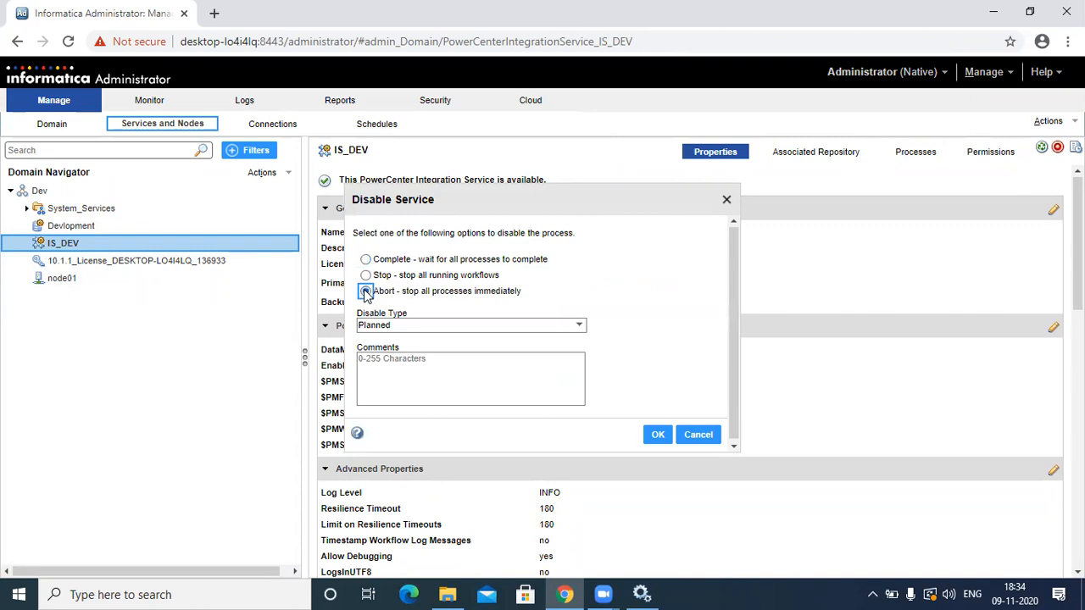
{"action": "left_click", "coordinate": [657, 435]}
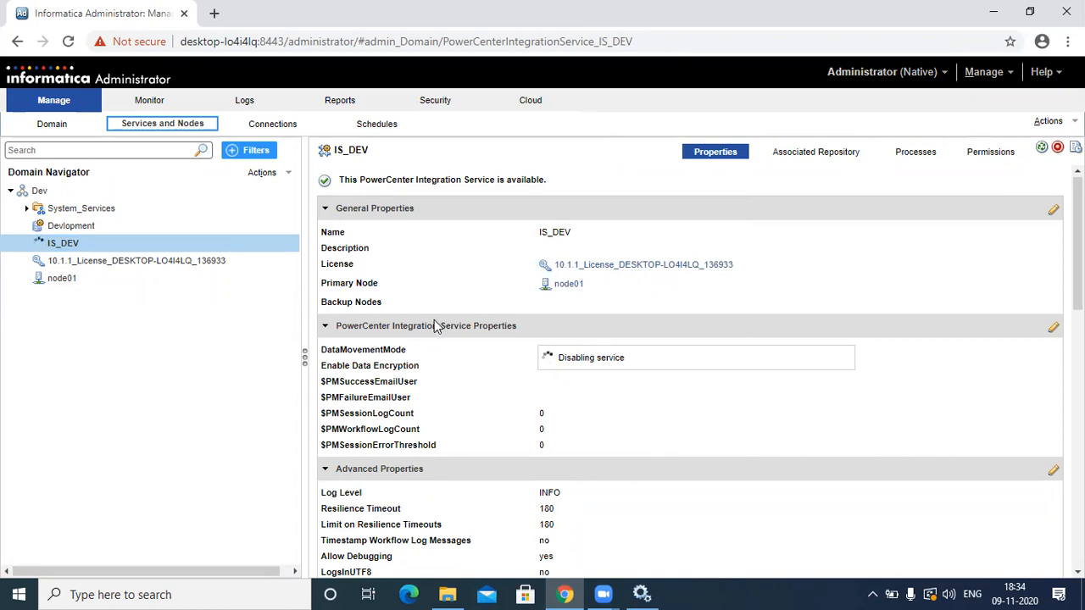
{"action": "left_click", "coordinate": [186, 230]}
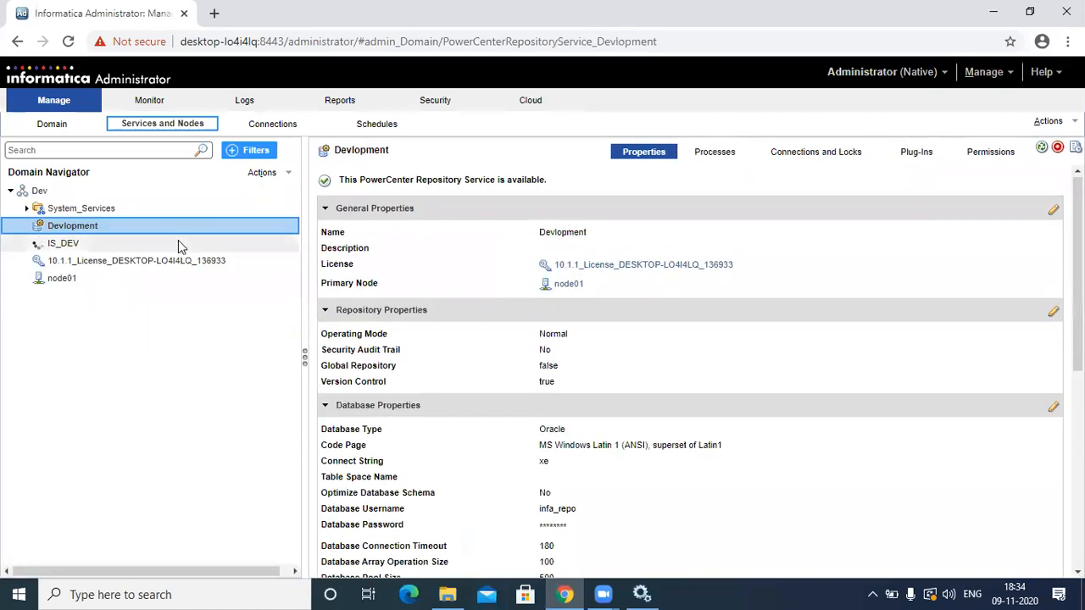
{"action": "left_click", "coordinate": [178, 242]}
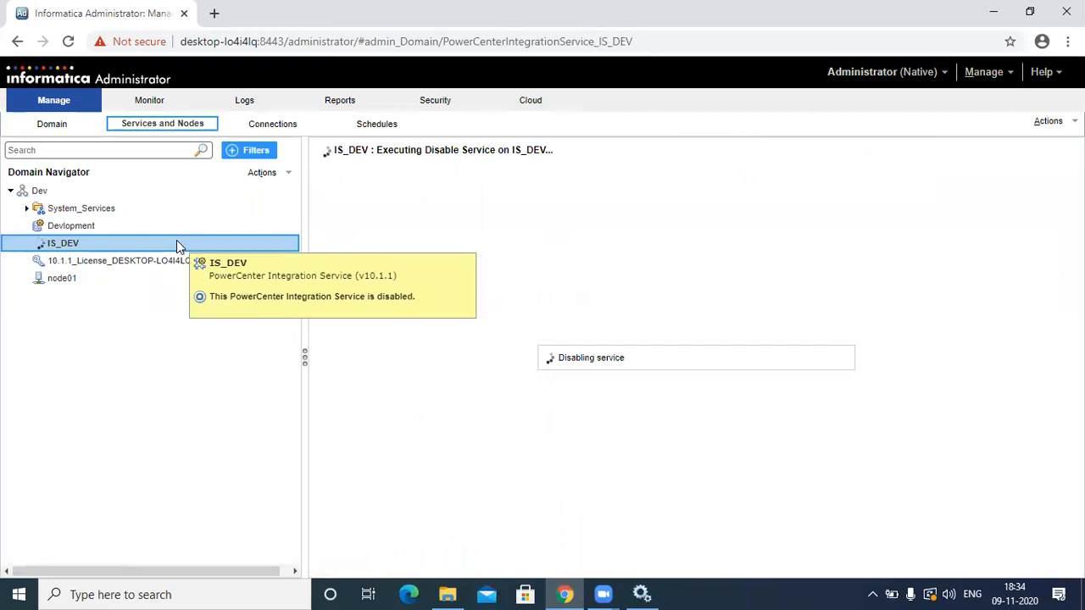
Disable the Devlopment repository service in Abort mode with the Planned disable type
{"action": "left_click", "coordinate": [141, 229]}
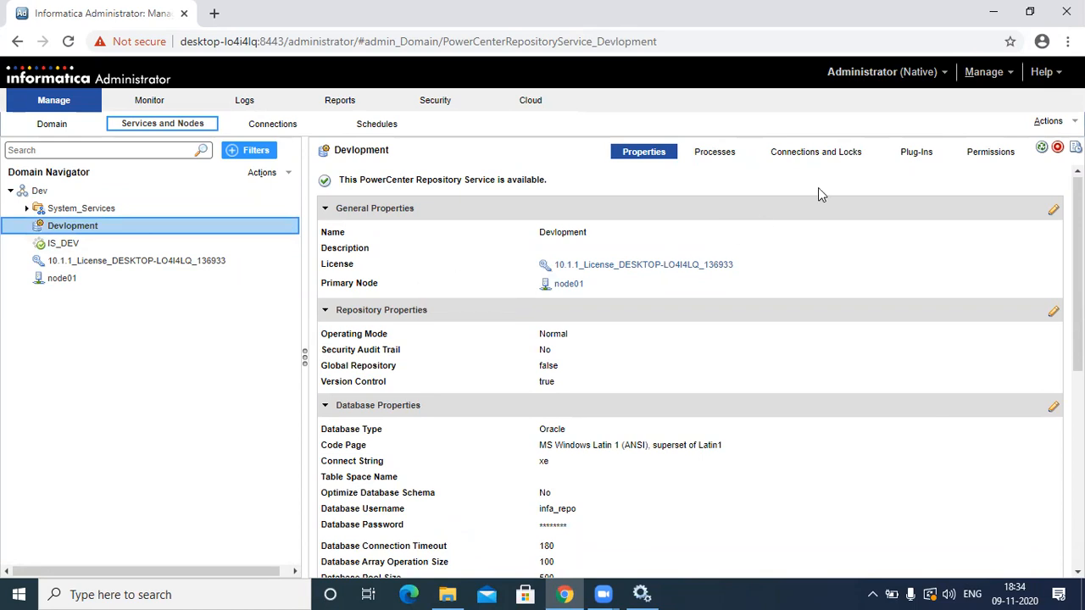
{"action": "left_click", "coordinate": [1058, 148]}
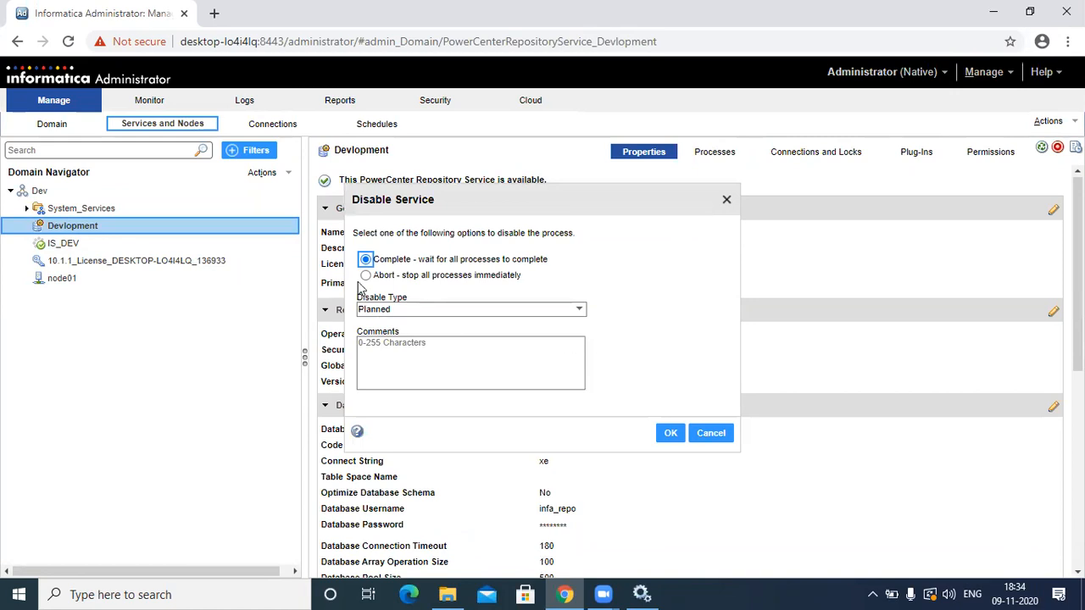
{"action": "left_click", "coordinate": [365, 275]}
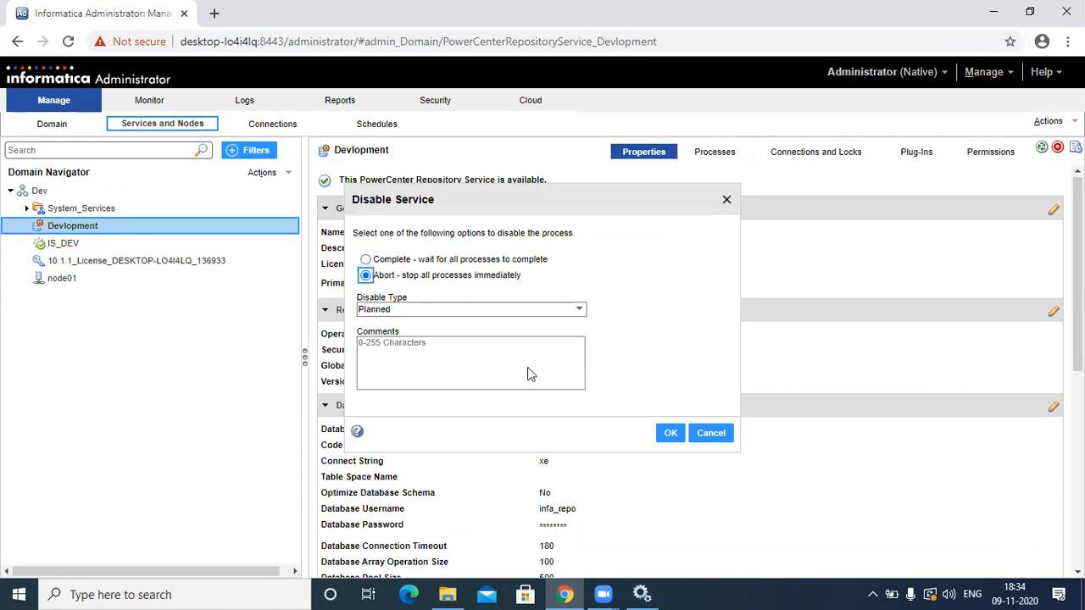
{"action": "left_click", "coordinate": [670, 434]}
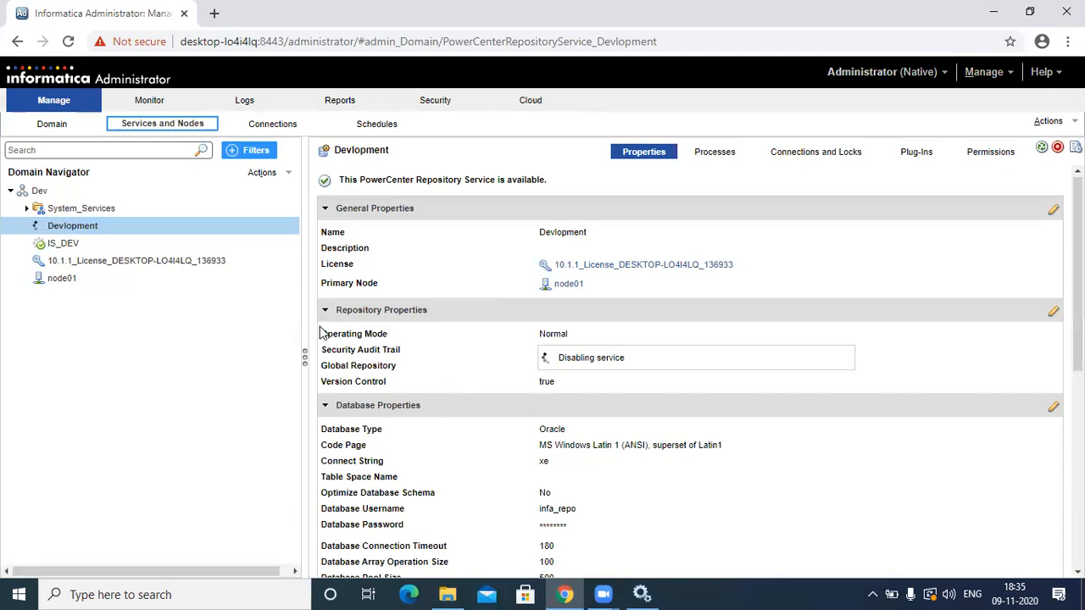
Start creating a new license object in the Dev domain and enter a license name
{"action": "left_click", "coordinate": [189, 189]}
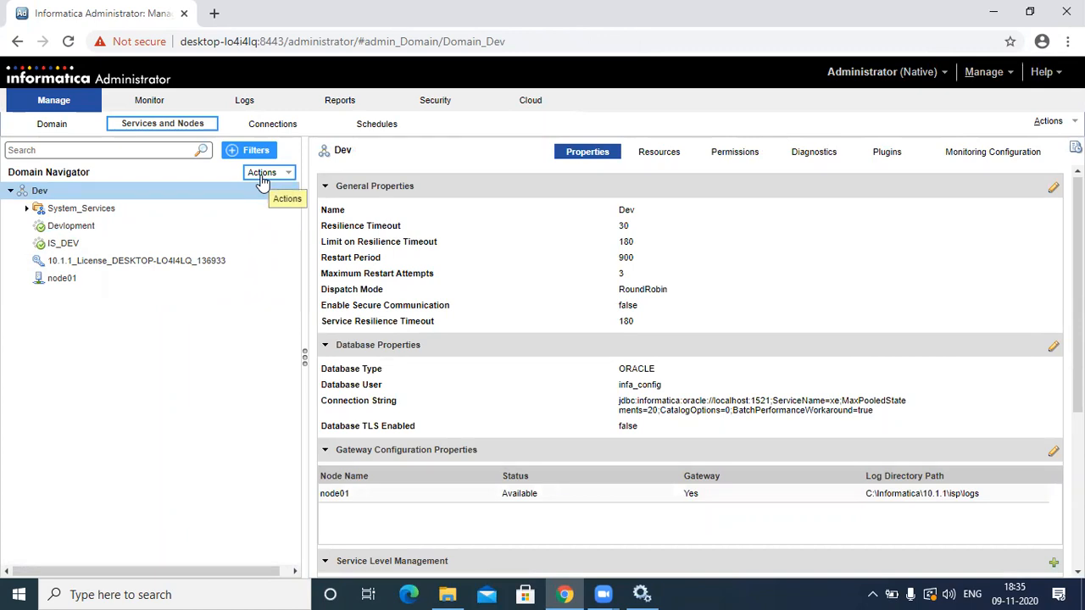
{"action": "left_click", "coordinate": [273, 177]}
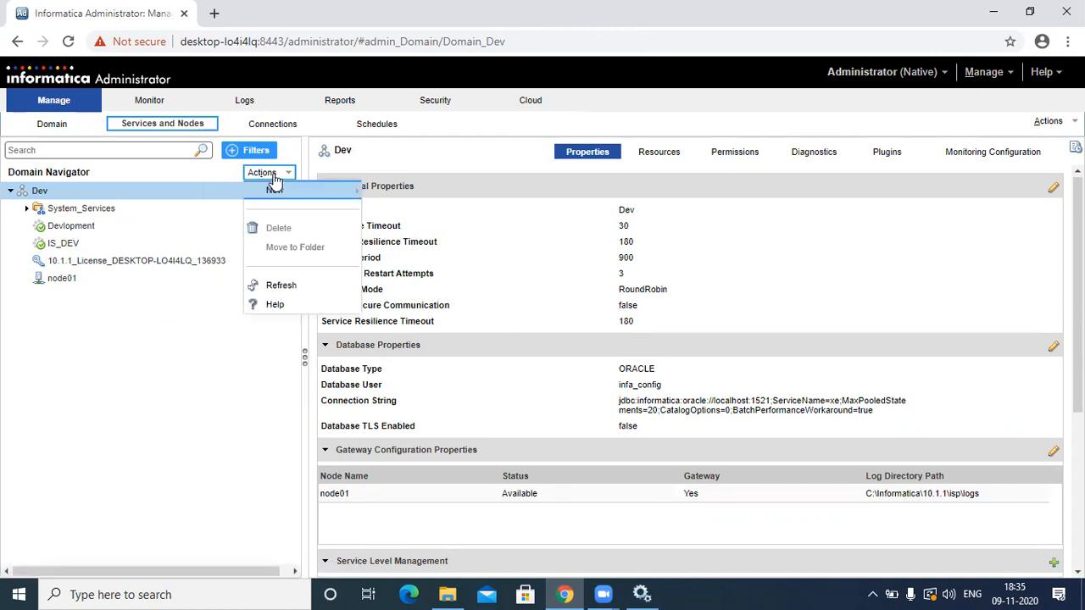
{"action": "left_click", "coordinate": [274, 190]}
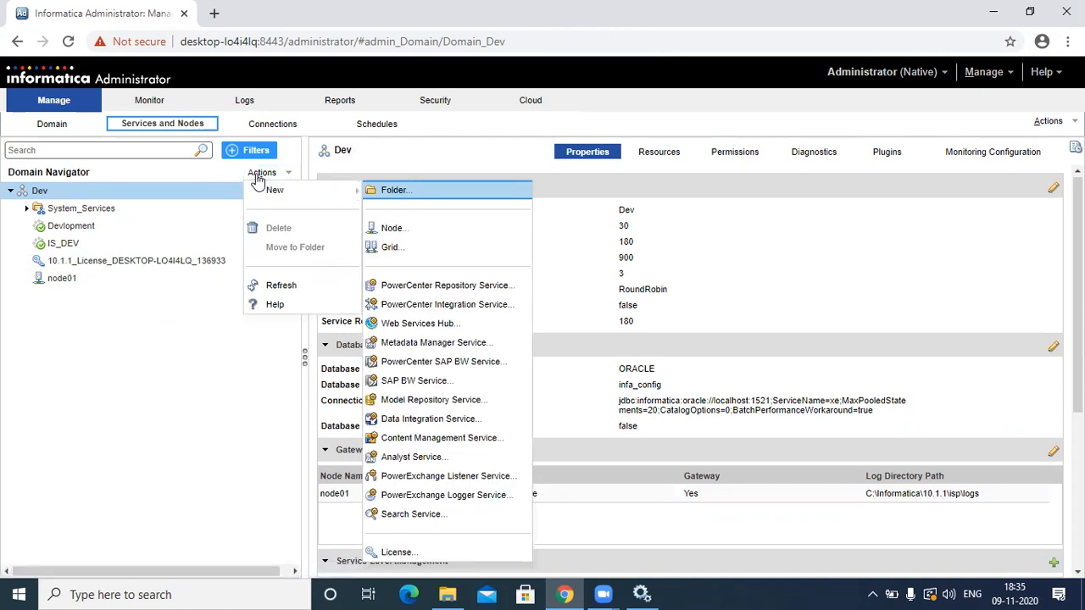
{"action": "left_click", "coordinate": [209, 196]}
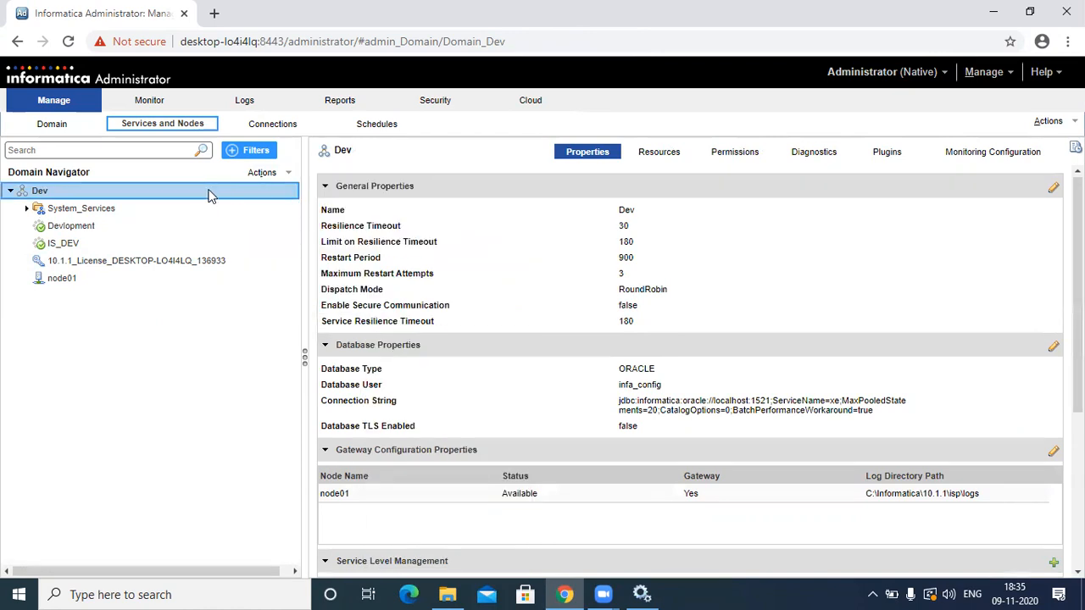
{"action": "left_click", "coordinate": [261, 173]}
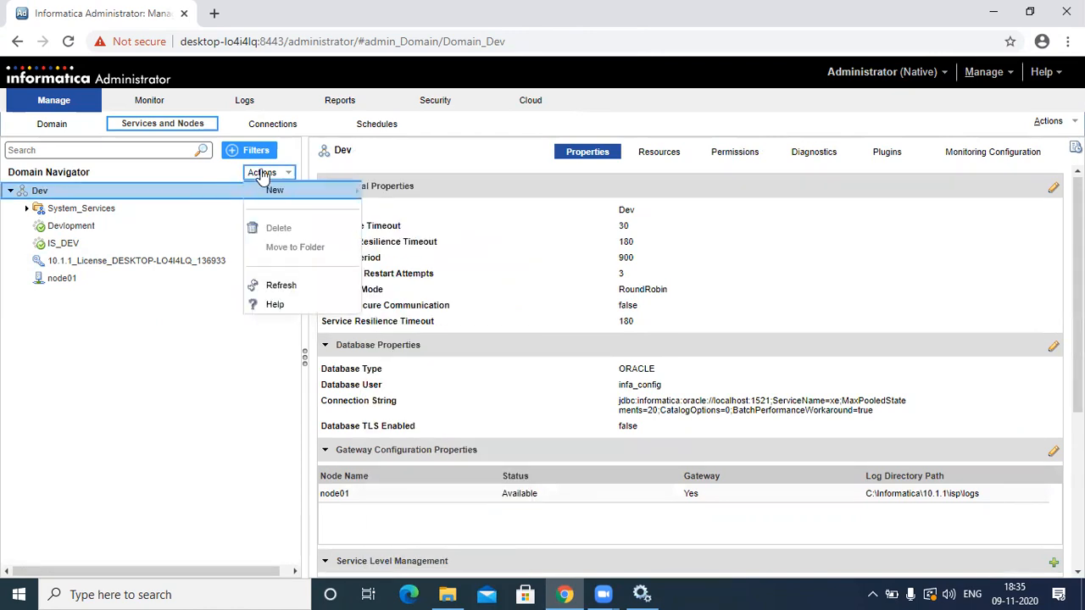
{"action": "mouse_move", "coordinate": [273, 190]}
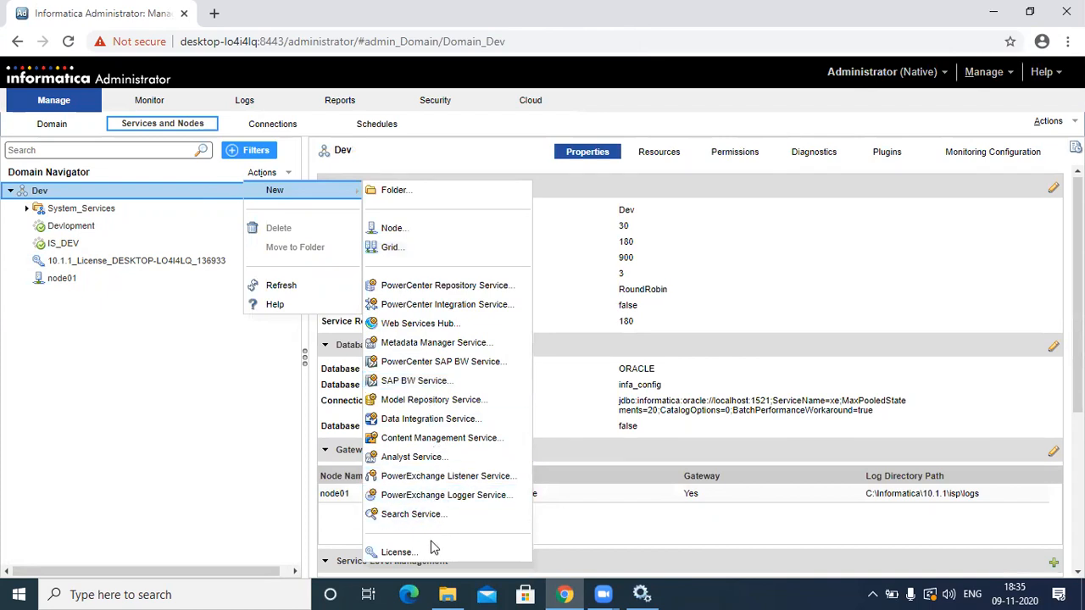
{"action": "left_click", "coordinate": [398, 552]}
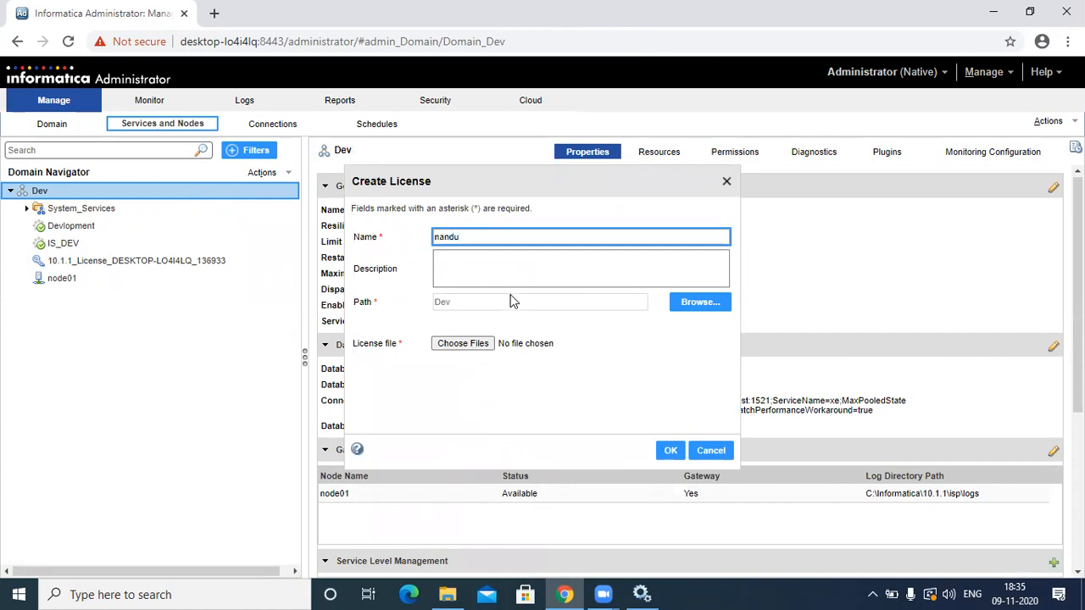
Try to create the license with the Oracle_America_Inc key file from C:\Licence_key, and close the license form
{"action": "left_click", "coordinate": [451, 346]}
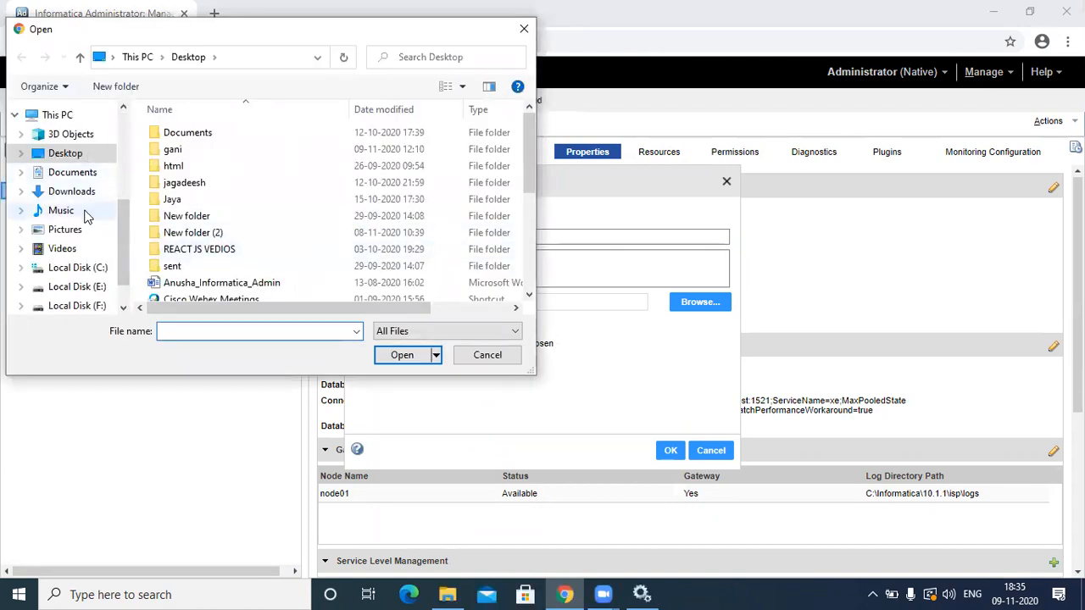
{"action": "left_click", "coordinate": [72, 269]}
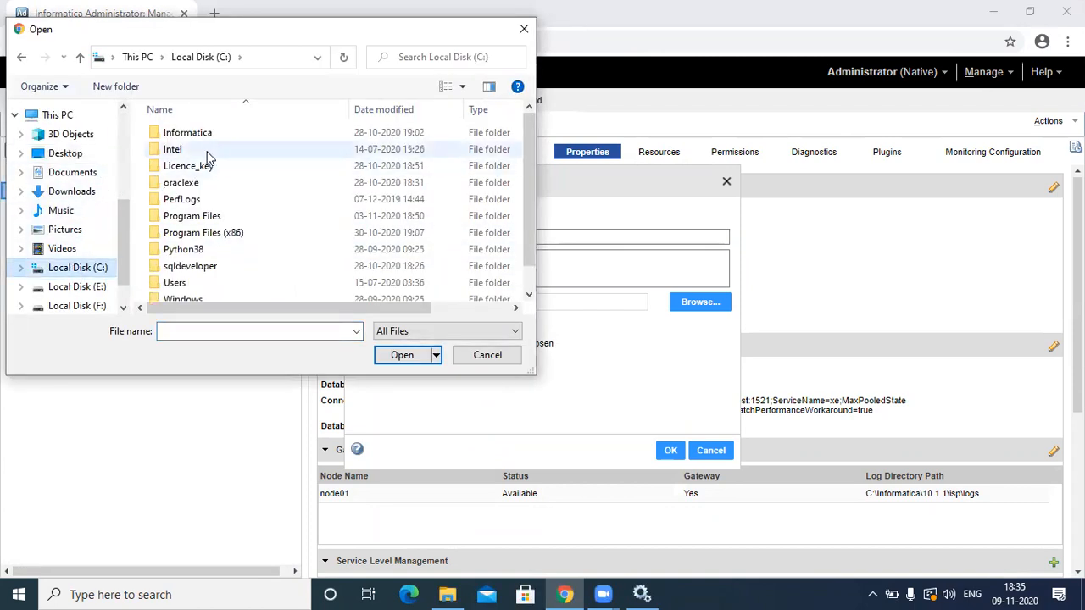
{"action": "double_click", "coordinate": [203, 176]}
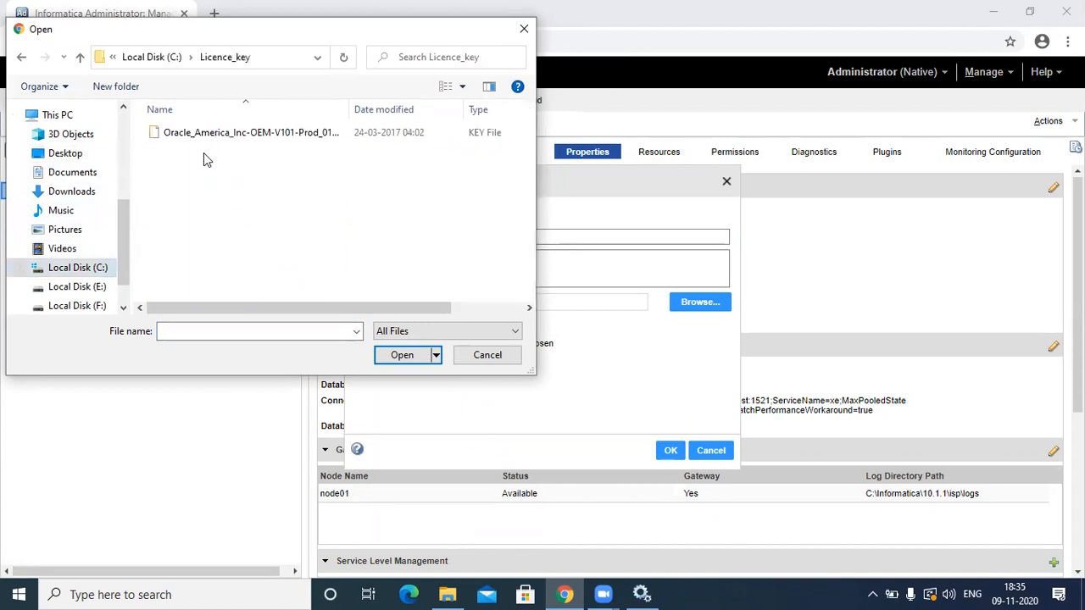
{"action": "left_click", "coordinate": [213, 137]}
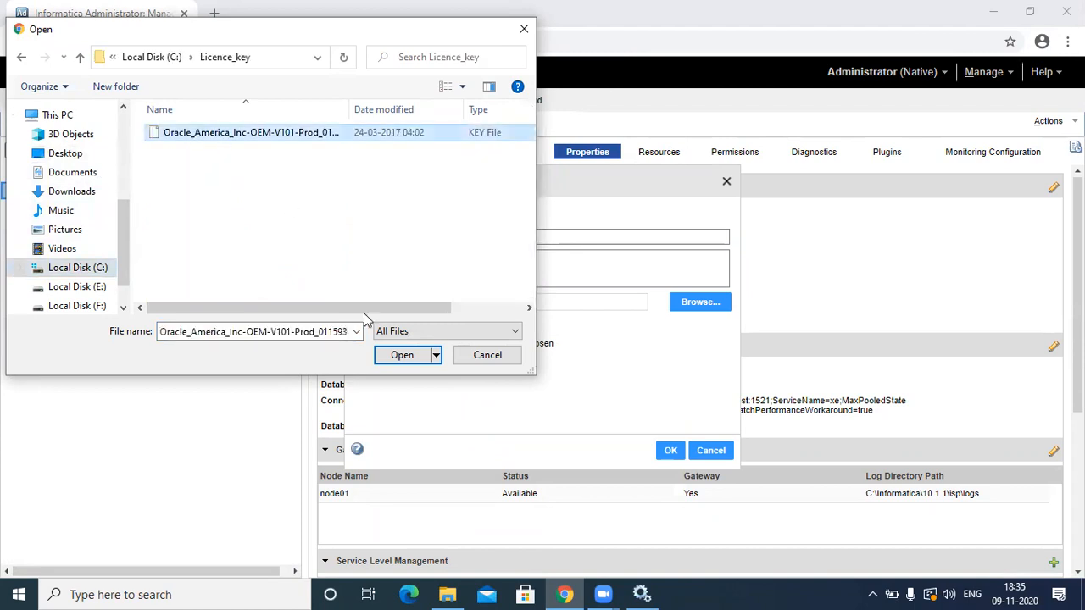
{"action": "left_click", "coordinate": [398, 362]}
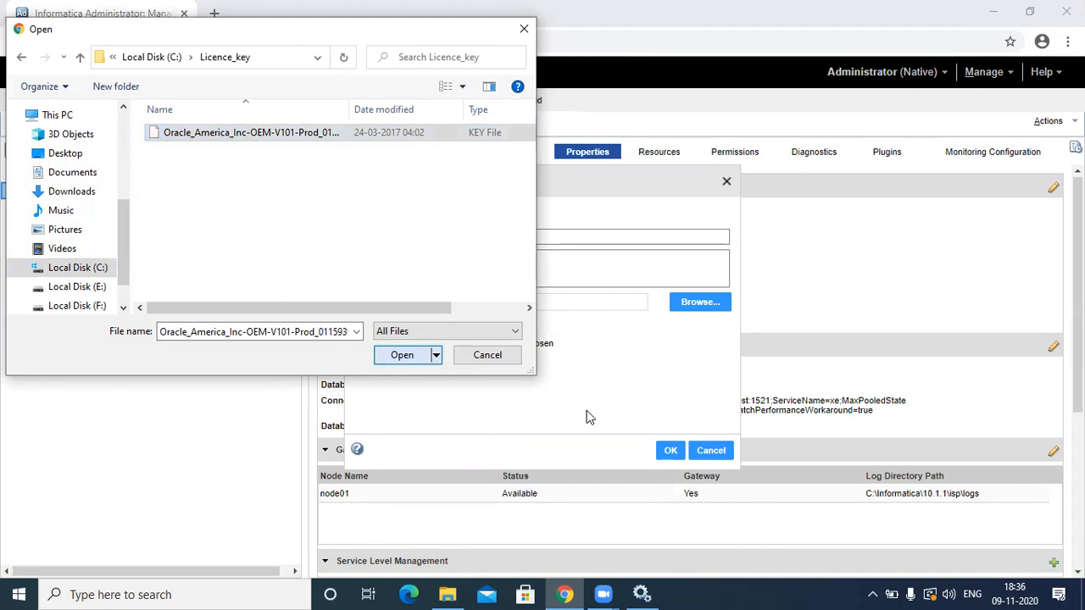
{"action": "left_click", "coordinate": [670, 450]}
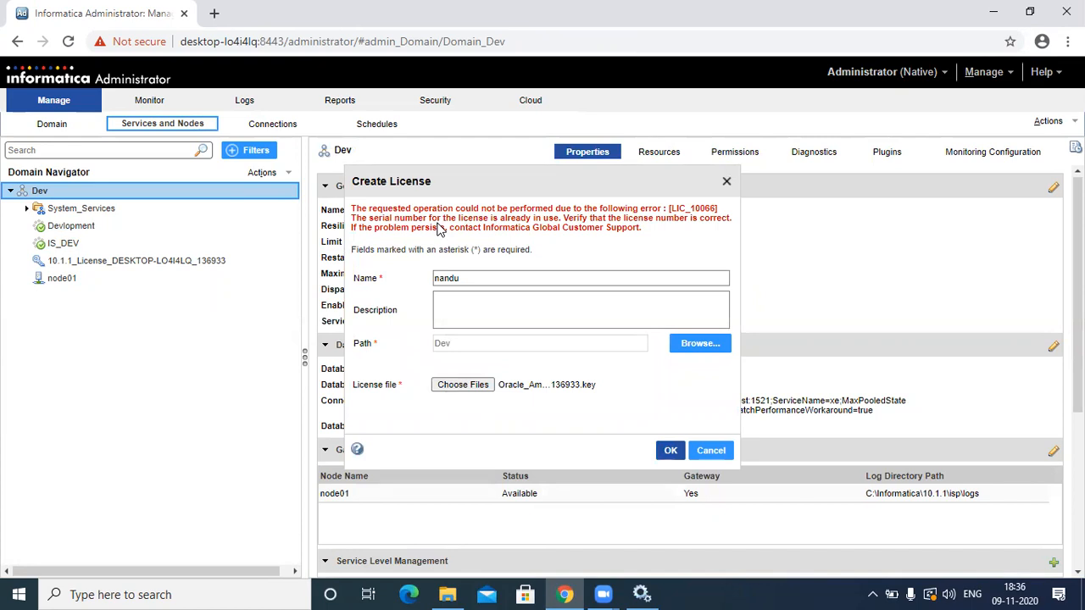
{"action": "left_click", "coordinate": [727, 184]}
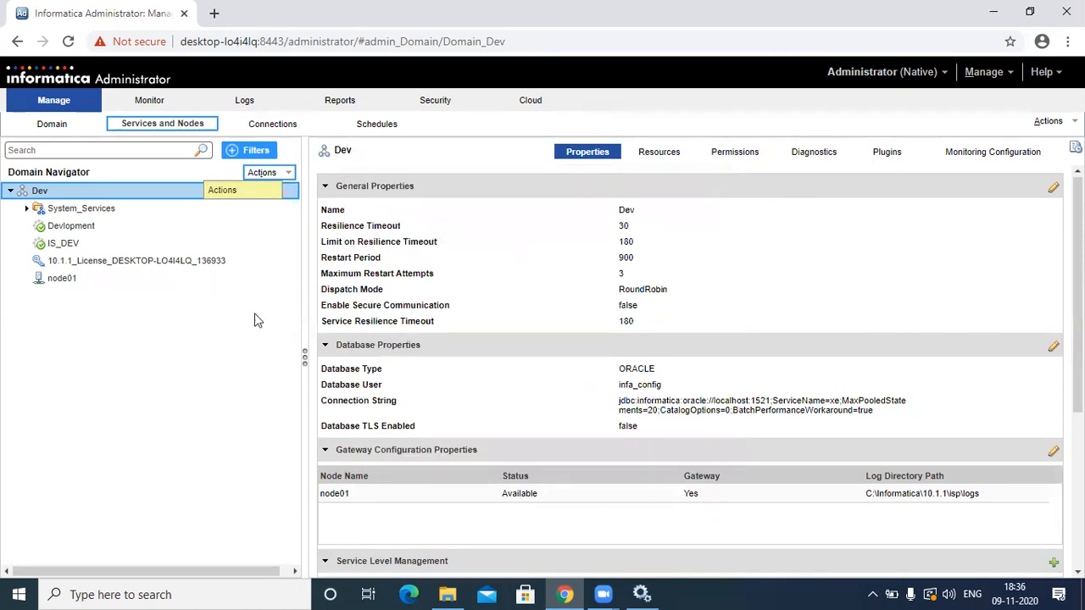
Unassign IS_DEV and Devlopment from the 10.1.1 license, and check the License property of both services
{"action": "left_click", "coordinate": [140, 263]}
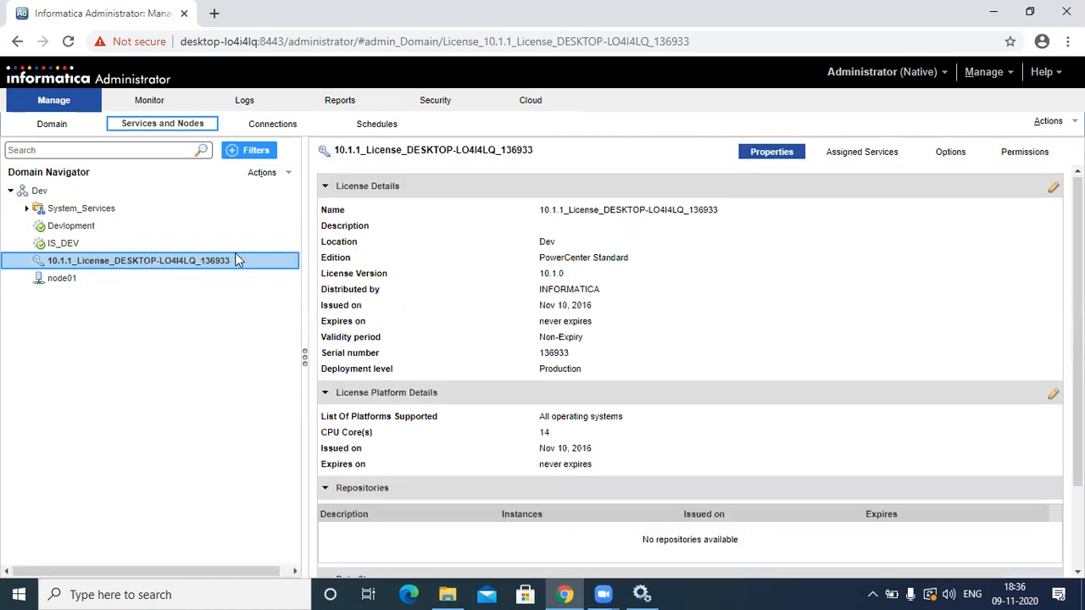
{"action": "left_click", "coordinate": [858, 155]}
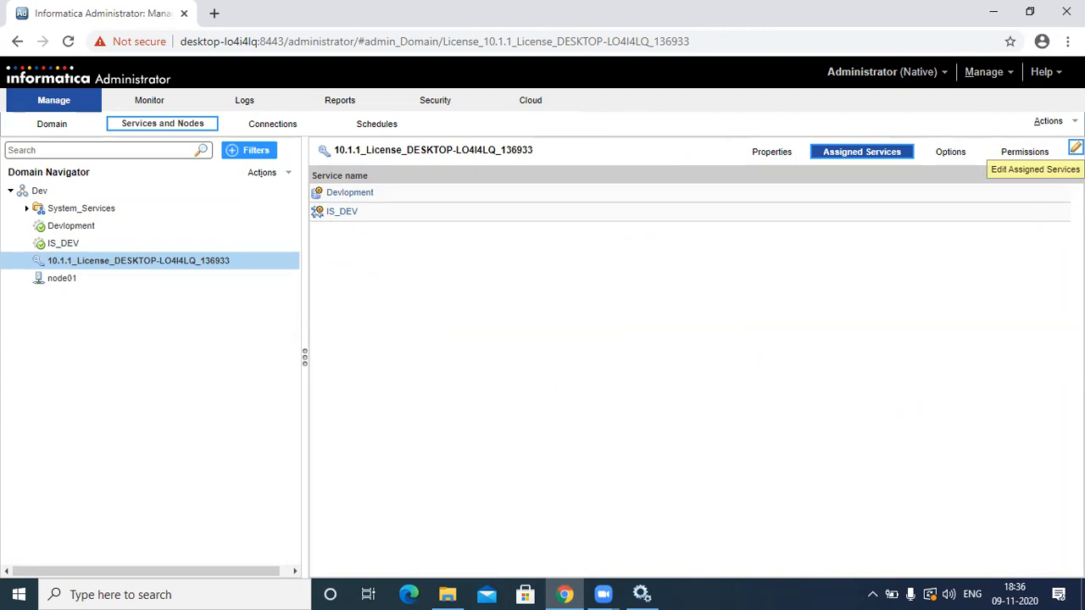
{"action": "left_click", "coordinate": [1075, 149]}
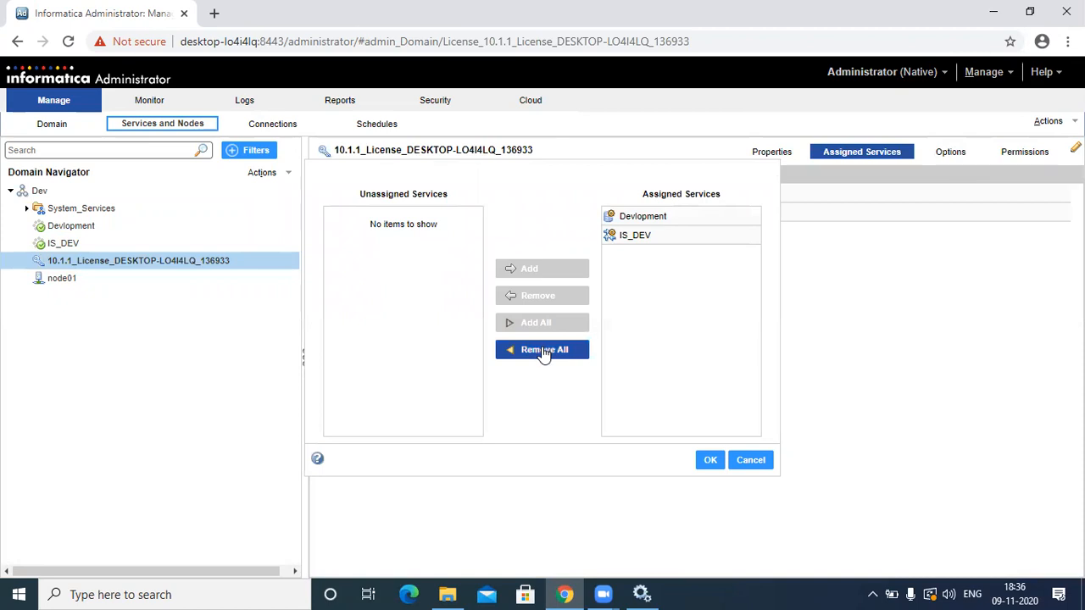
{"action": "left_click", "coordinate": [641, 238]}
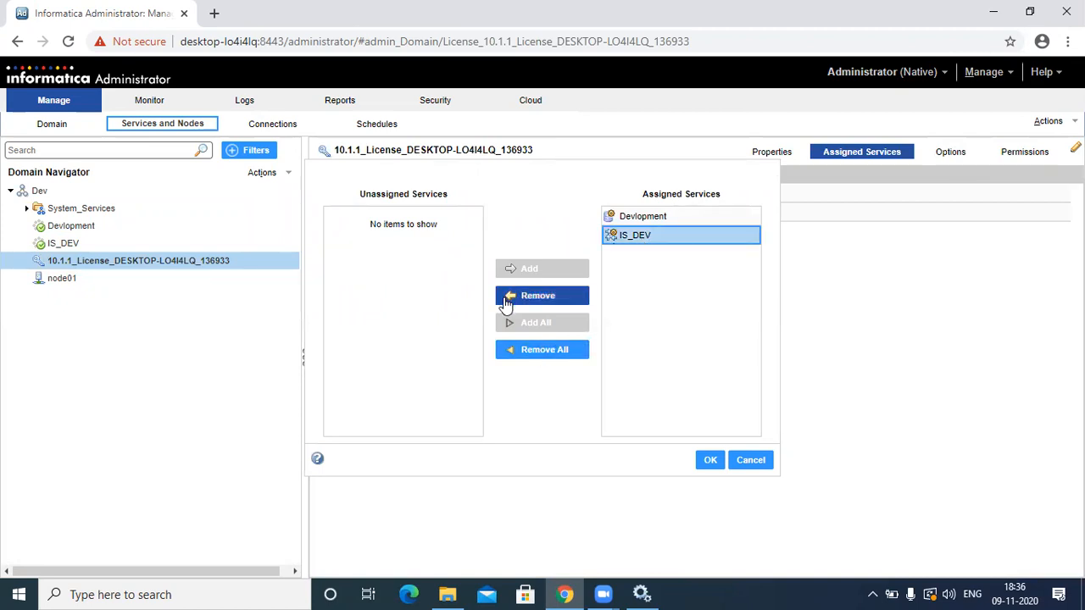
{"action": "left_click", "coordinate": [507, 301]}
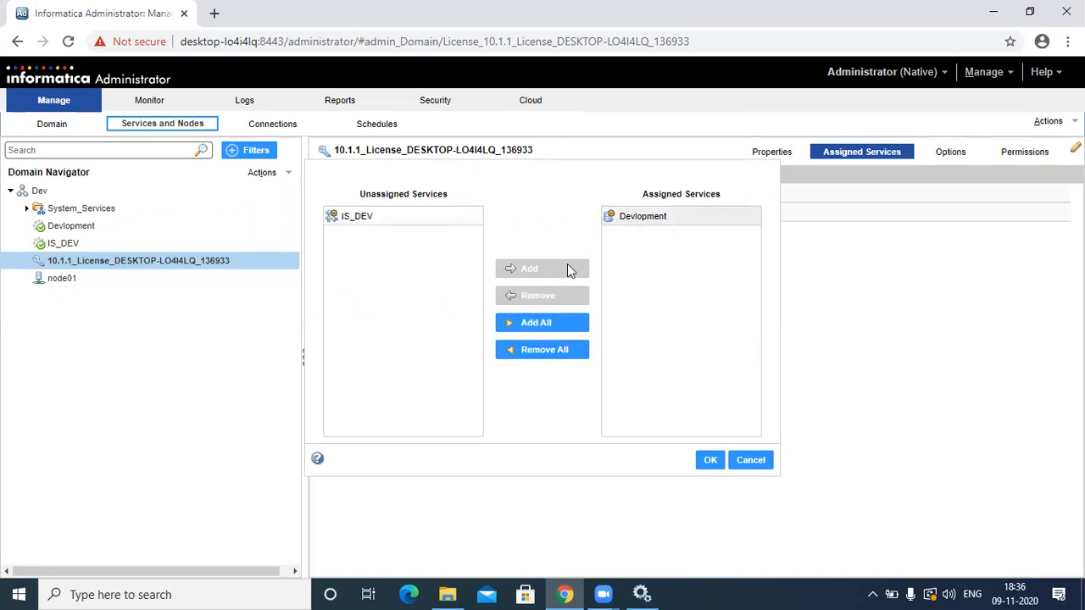
{"action": "left_click", "coordinate": [547, 353]}
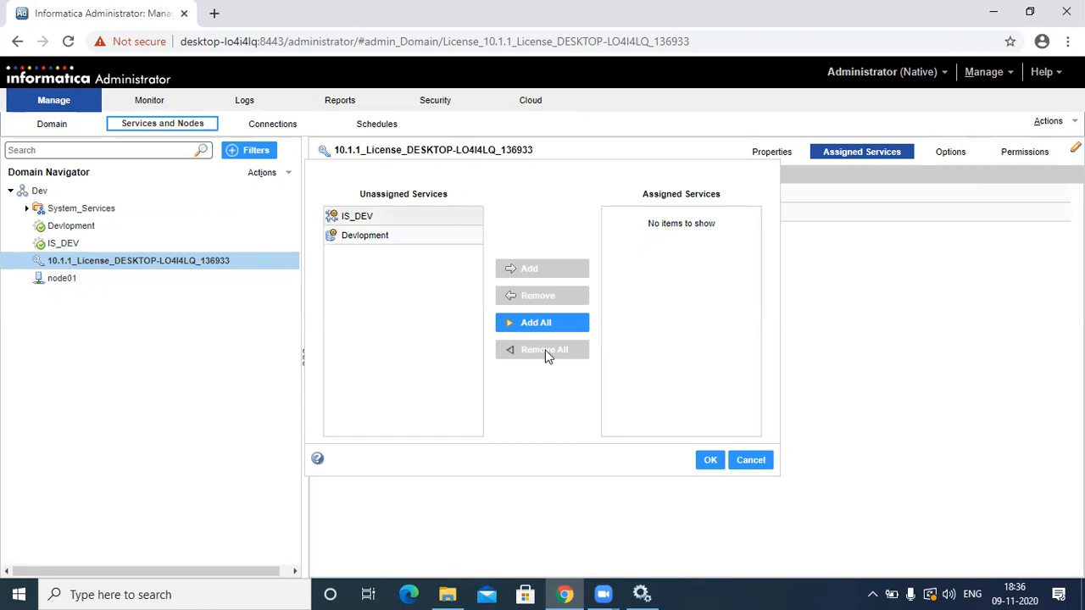
{"action": "left_click", "coordinate": [708, 462]}
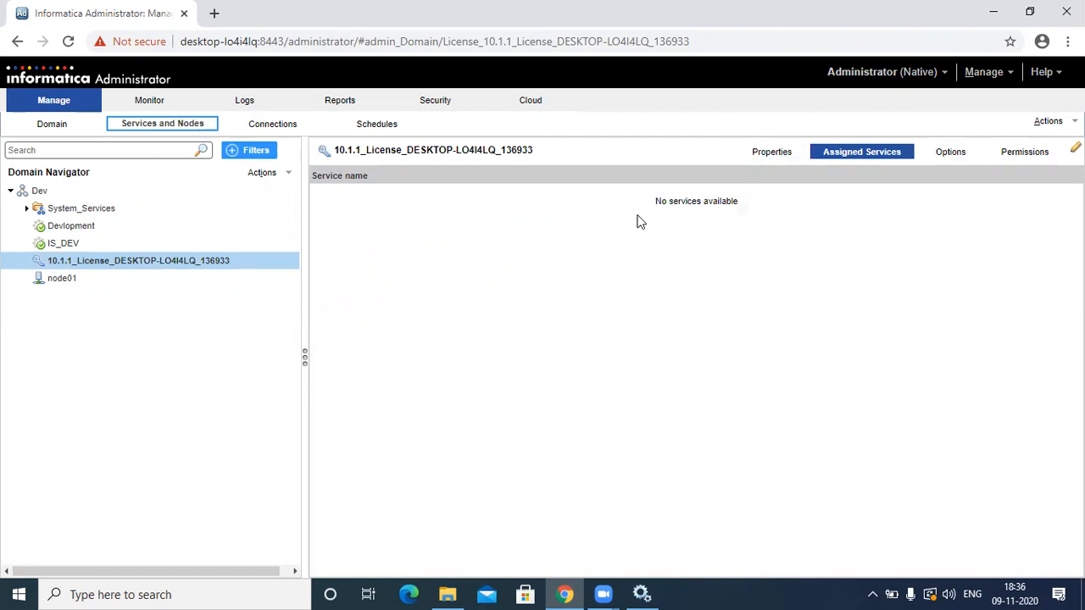
{"action": "left_click", "coordinate": [142, 229]}
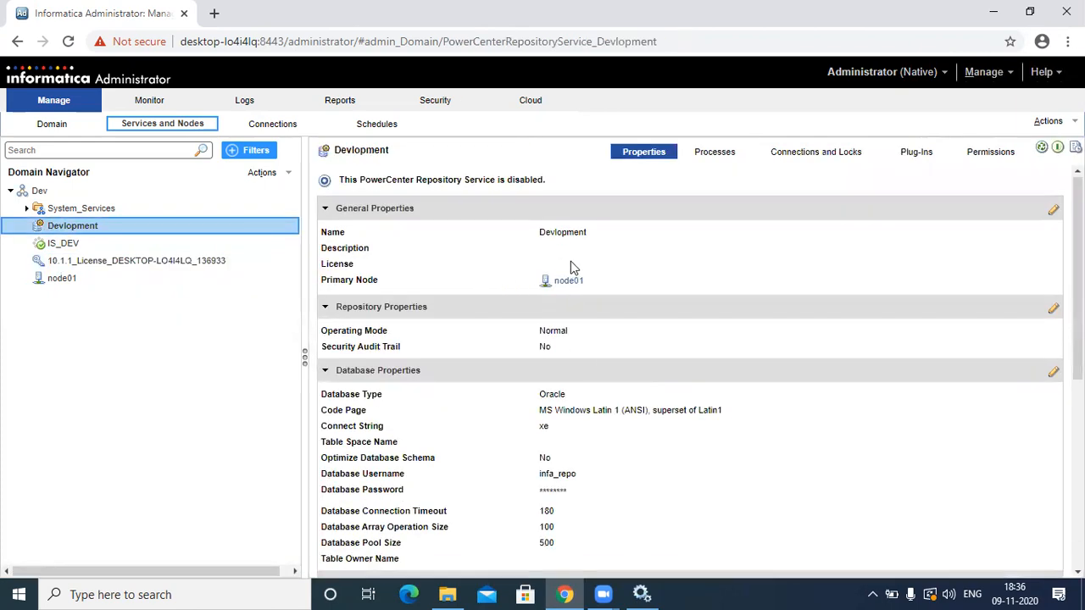
{"action": "left_click", "coordinate": [144, 247]}
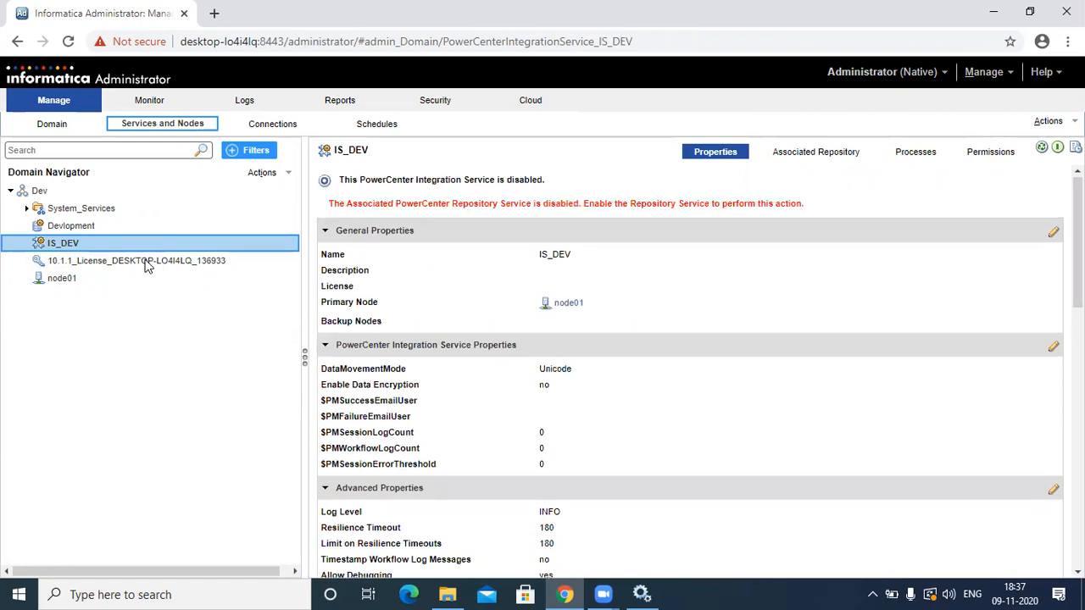
Assign the Devlopment and IS_DEV services to the 10.1.1 license, and check the License property of both services
{"action": "left_click", "coordinate": [144, 263]}
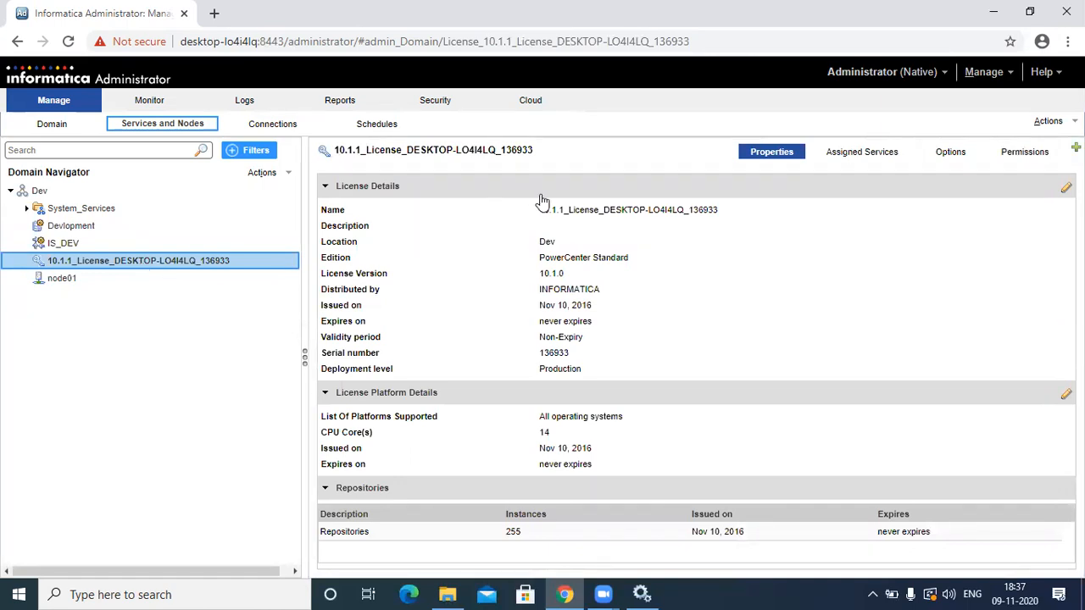
{"action": "left_click", "coordinate": [854, 161]}
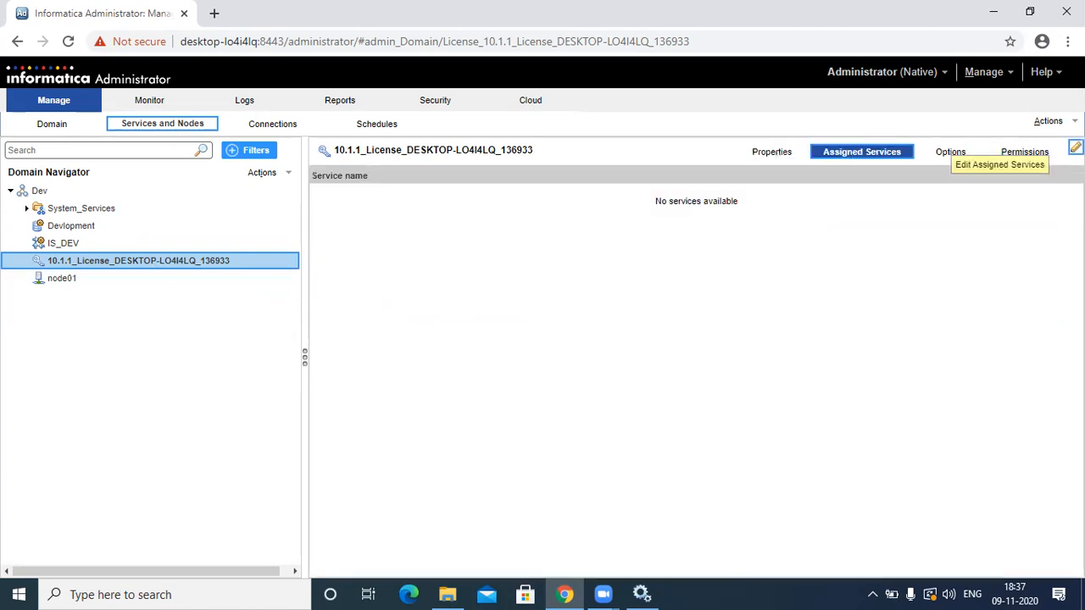
{"action": "left_click", "coordinate": [1075, 147]}
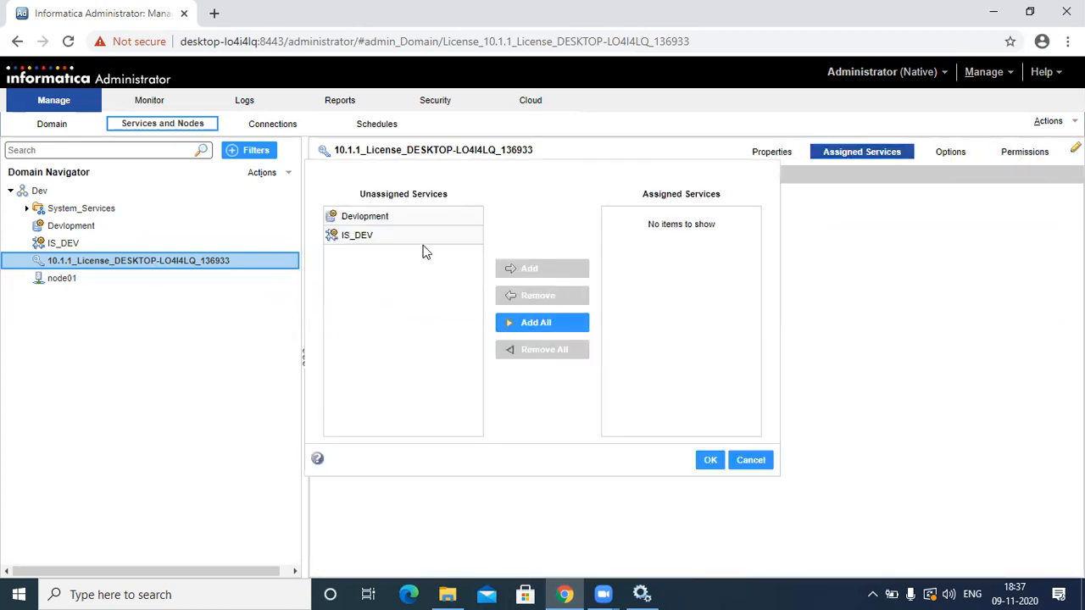
{"action": "left_click", "coordinate": [412, 222]}
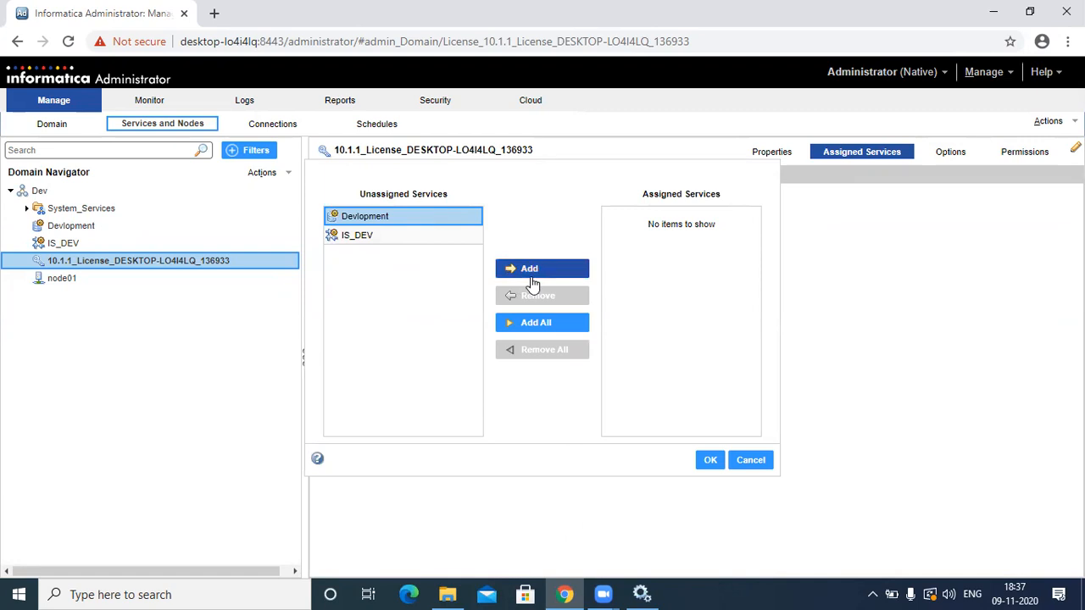
{"action": "left_click", "coordinate": [533, 270]}
{"action": "left_click", "coordinate": [376, 219]}
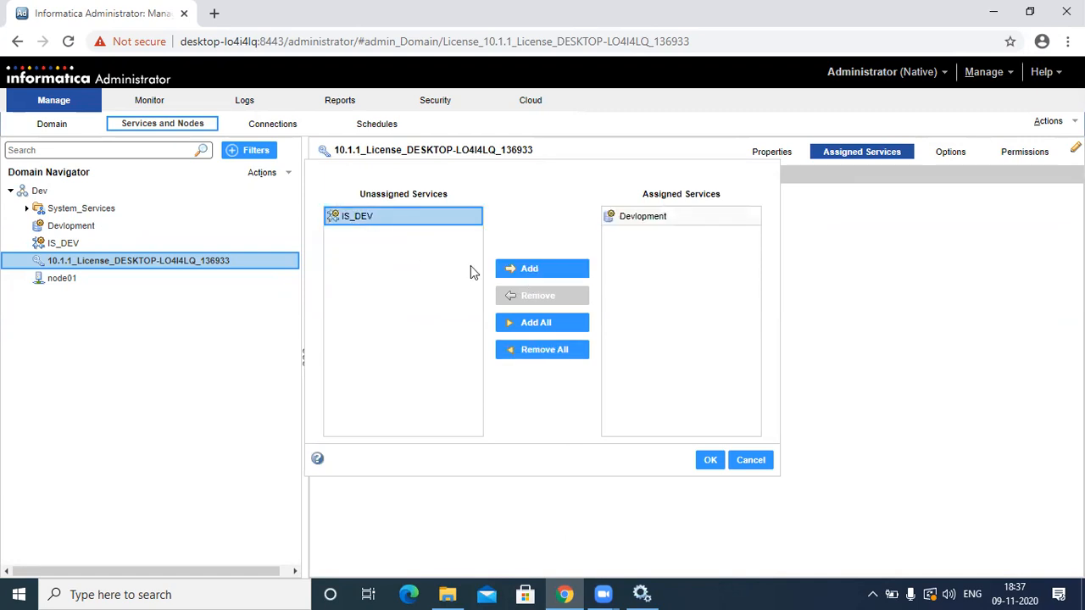
{"action": "left_click", "coordinate": [551, 326]}
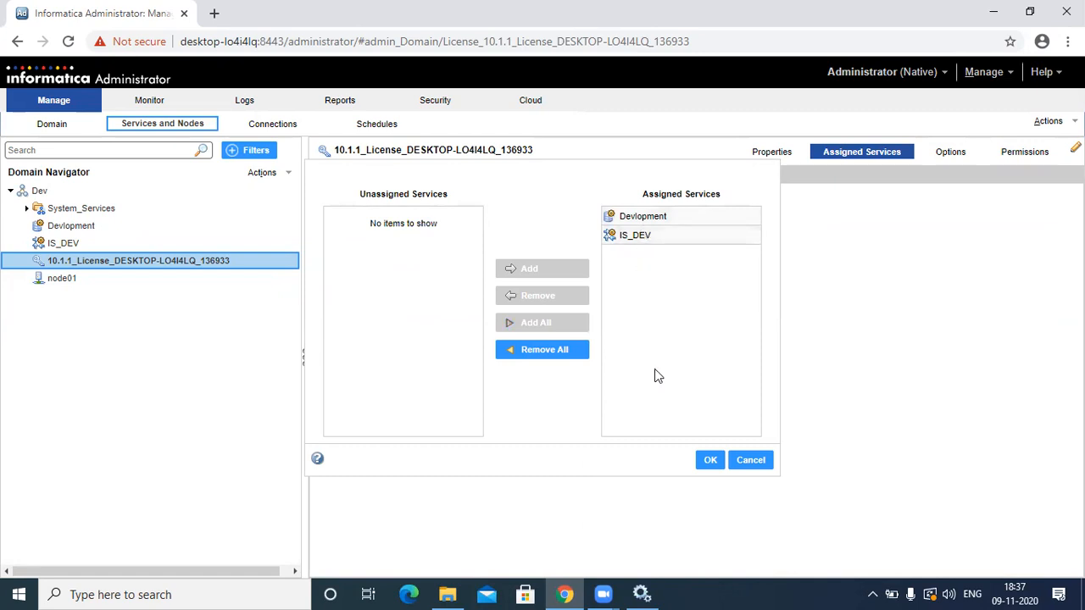
{"action": "left_click", "coordinate": [706, 464]}
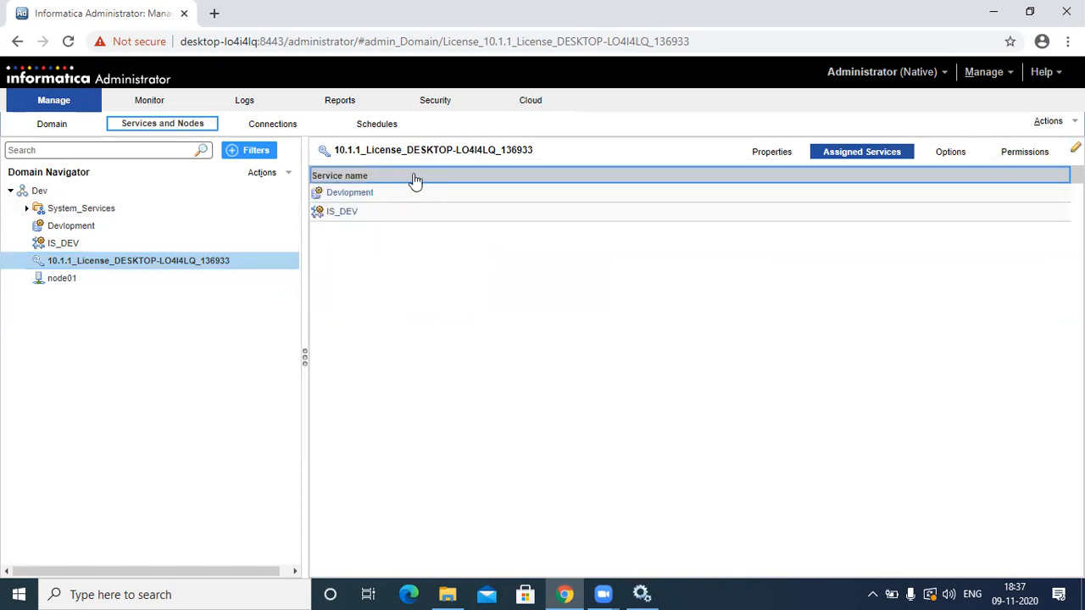
{"action": "left_click", "coordinate": [95, 229]}
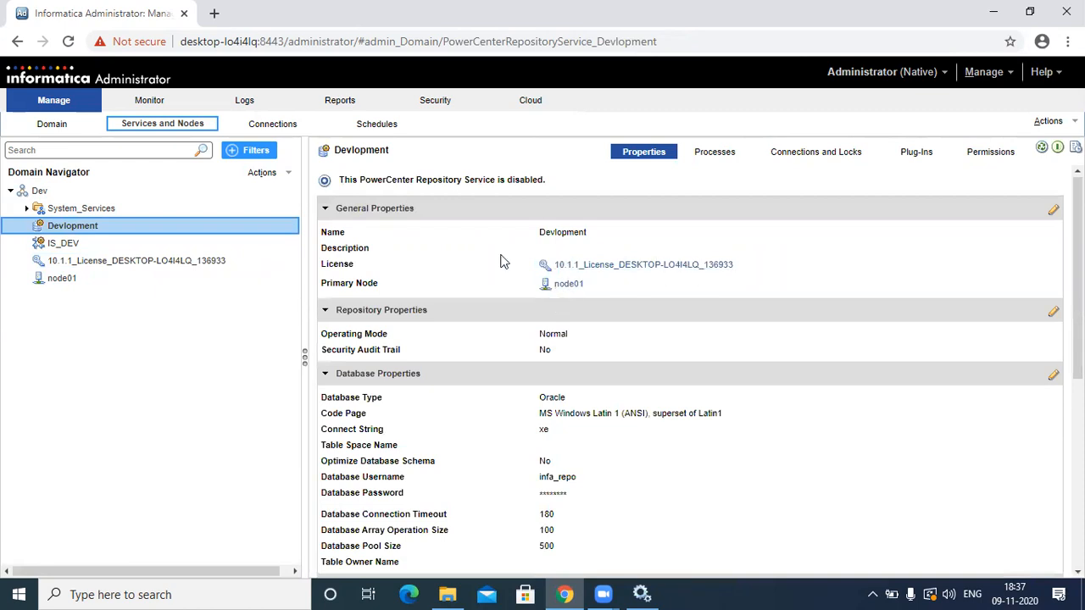
{"action": "left_click", "coordinate": [151, 243]}
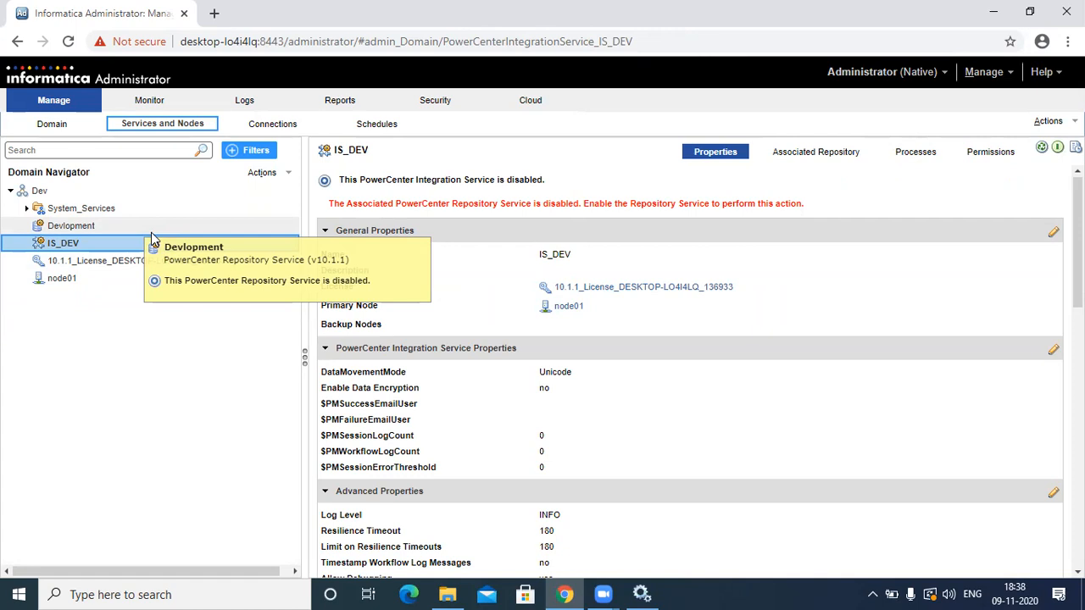
Enable the Devlopment repository service and the IS_DEV integration service, and review the services assigned to the 10.1.1 license
{"action": "left_click", "coordinate": [103, 226]}
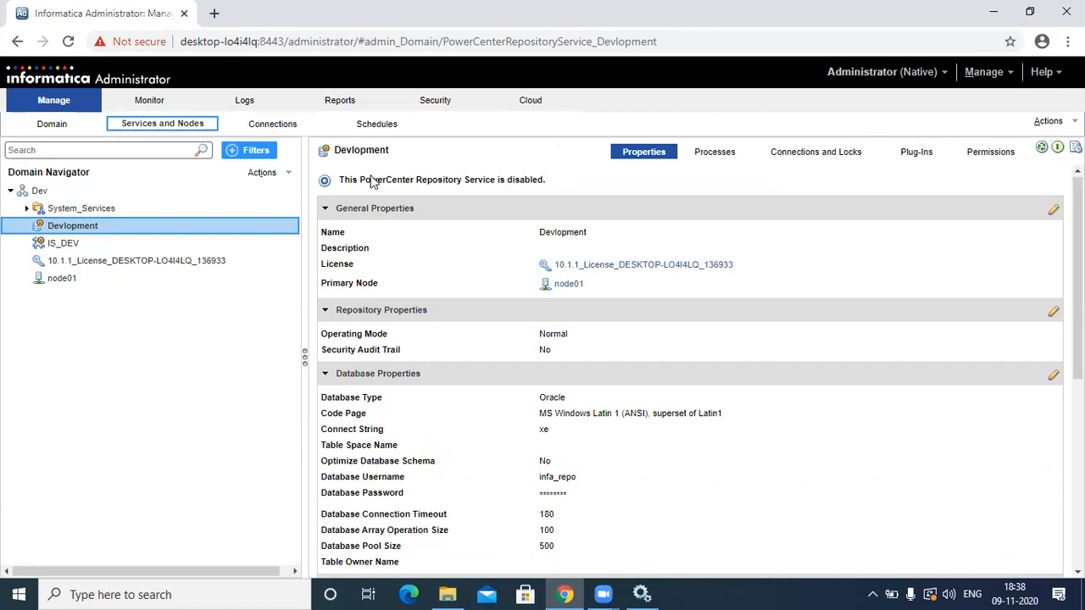
{"action": "left_click", "coordinate": [1058, 147]}
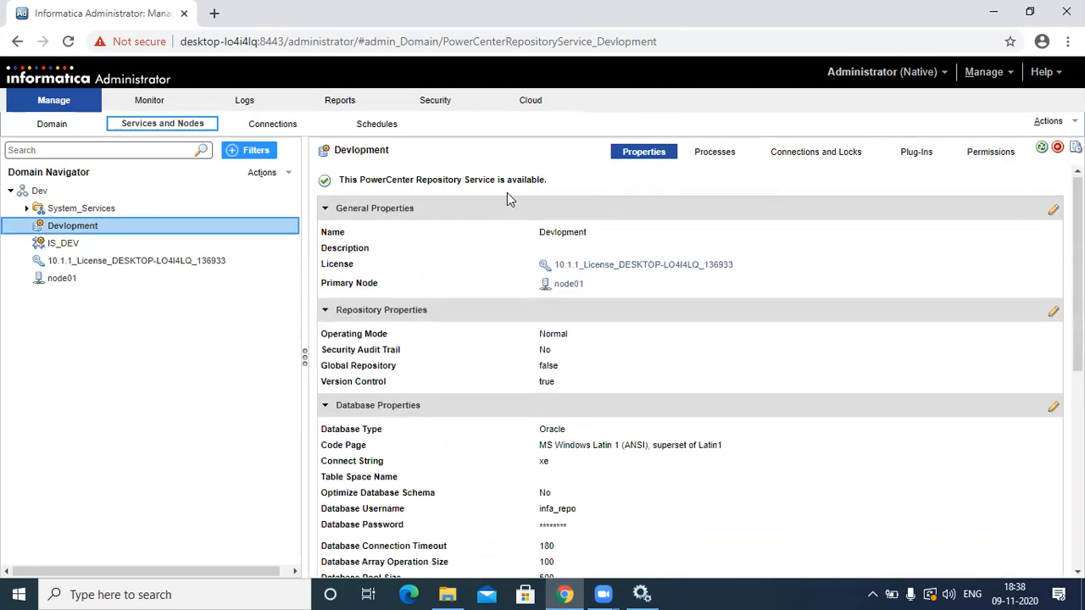
{"action": "left_click", "coordinate": [121, 247]}
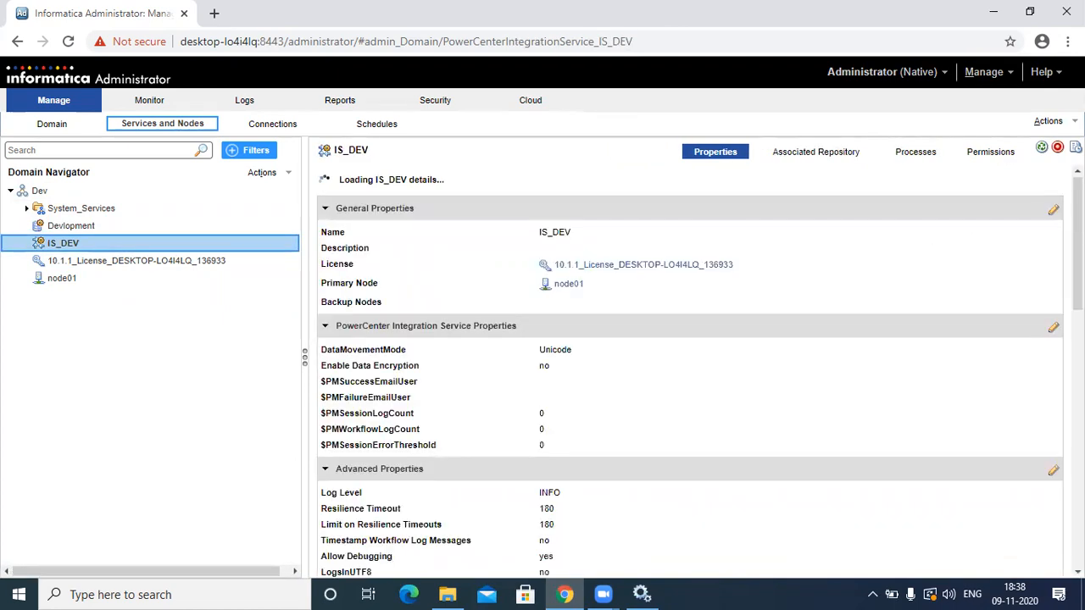
{"action": "left_click", "coordinate": [1057, 148]}
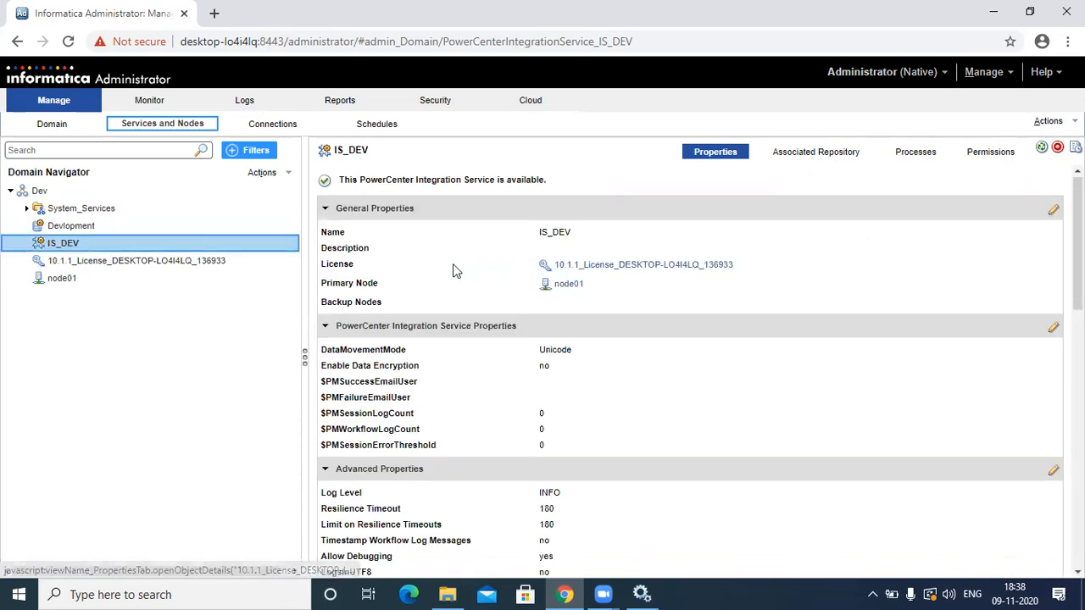
{"action": "left_click", "coordinate": [210, 261]}
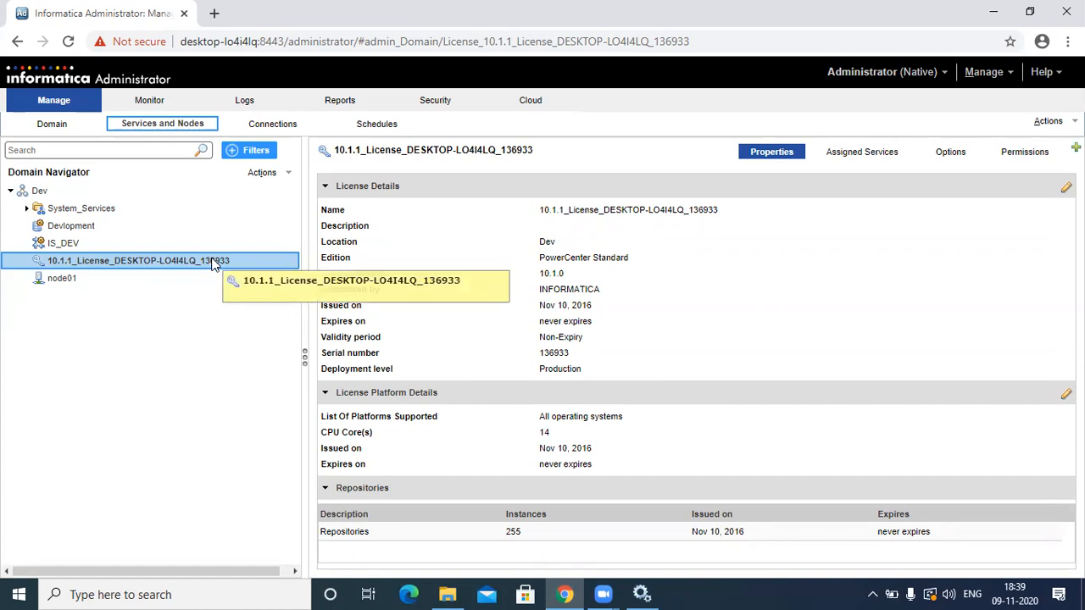
{"action": "left_click", "coordinate": [868, 157]}
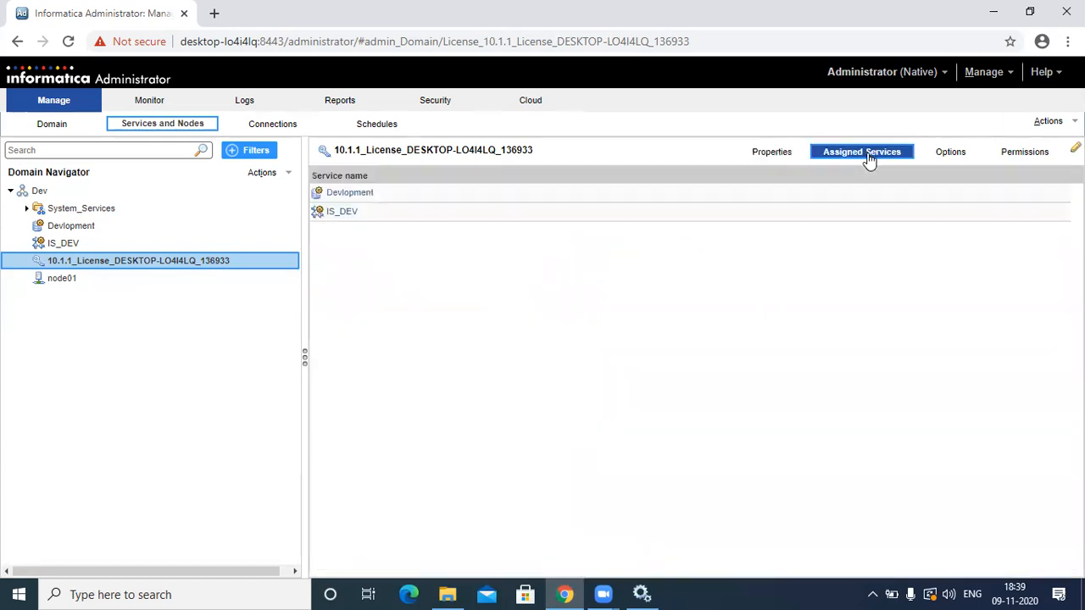